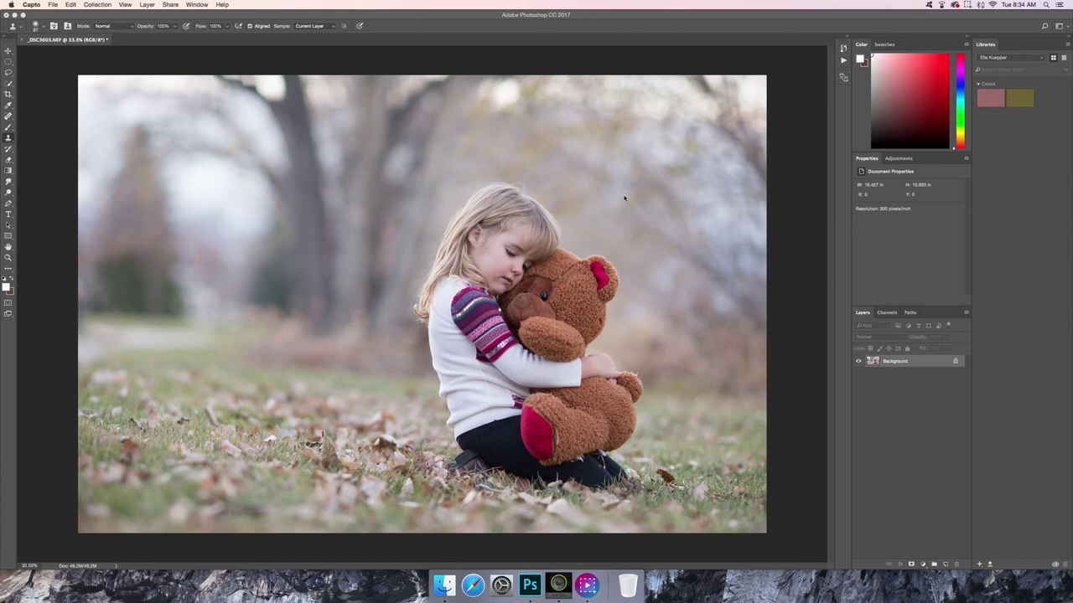
- Duplicate the Background layer, keeping the default copy name
left_click(148, 5)
left_click(150, 29)
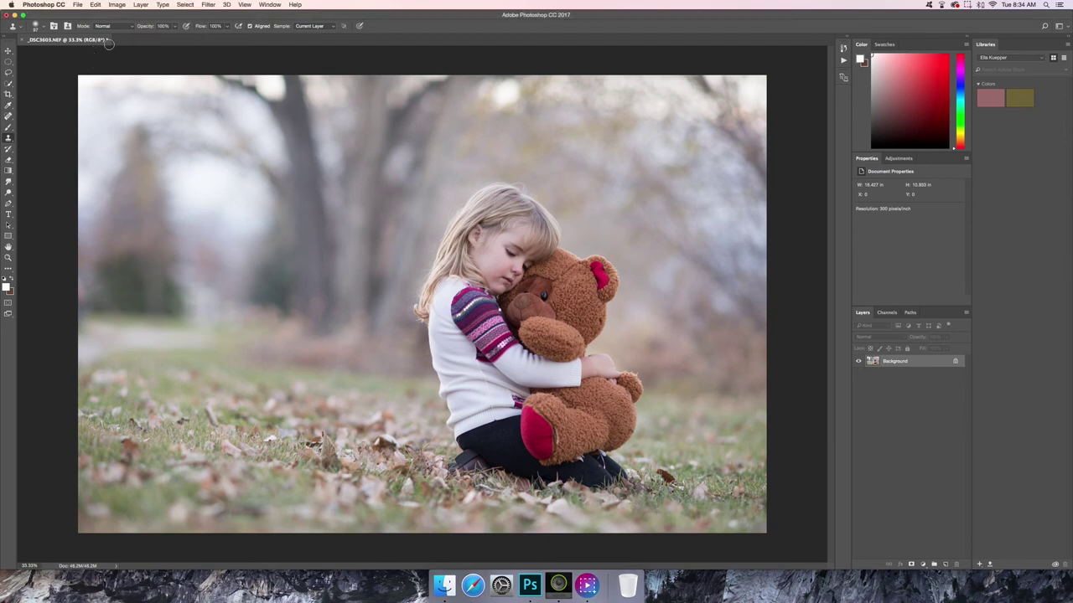
left_click(140, 5)
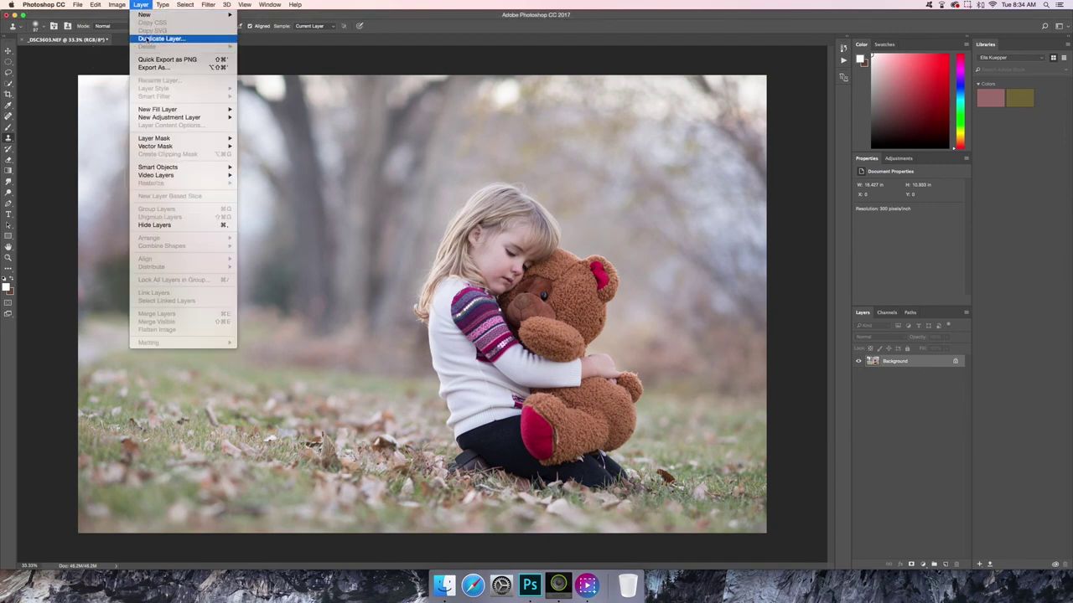
left_click(147, 39)
left_click(611, 251)
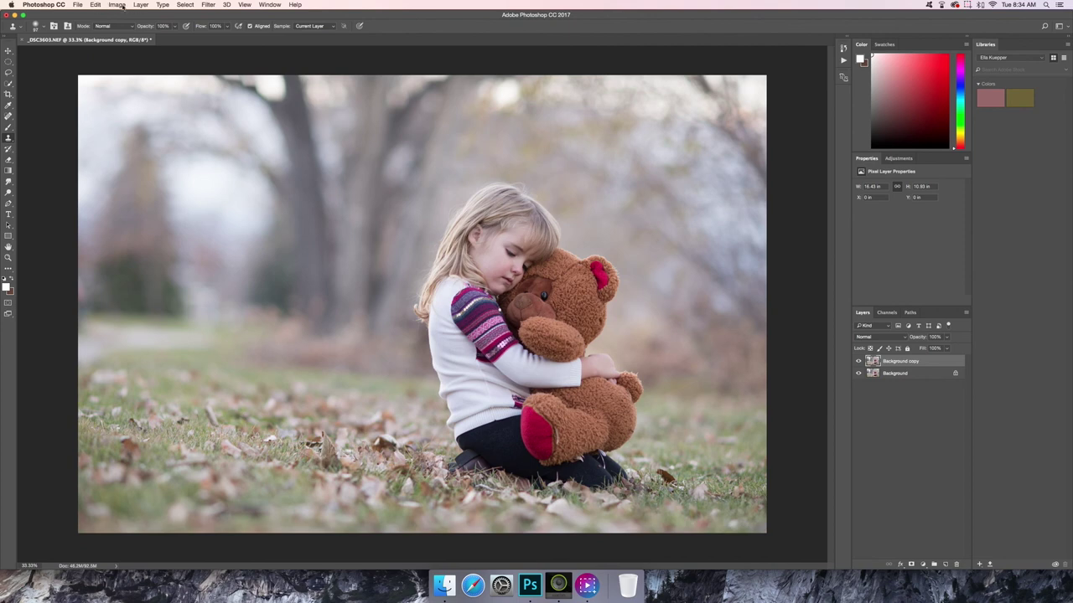
- Flip the duplicated layer horizontally and toggle its visibility to compare it with the original photo
left_click(96, 5)
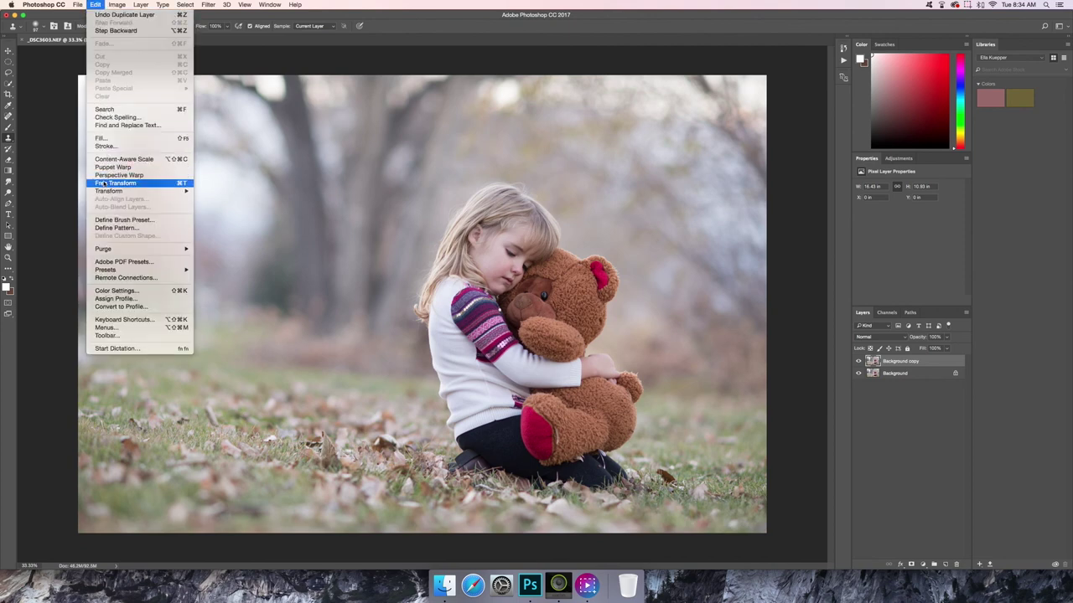
mouse_move(102, 193)
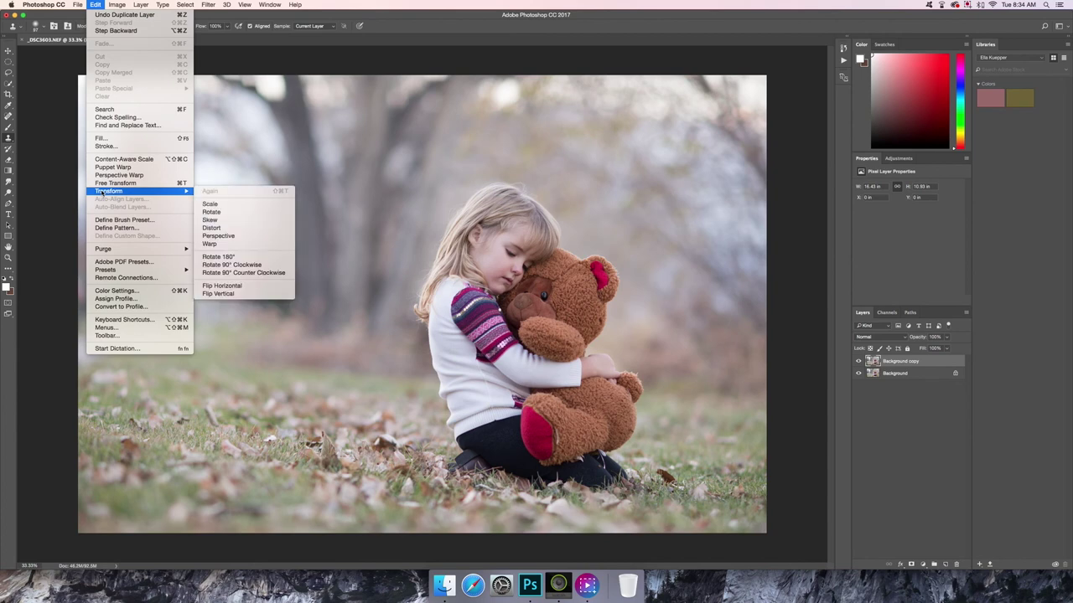
left_click(247, 286)
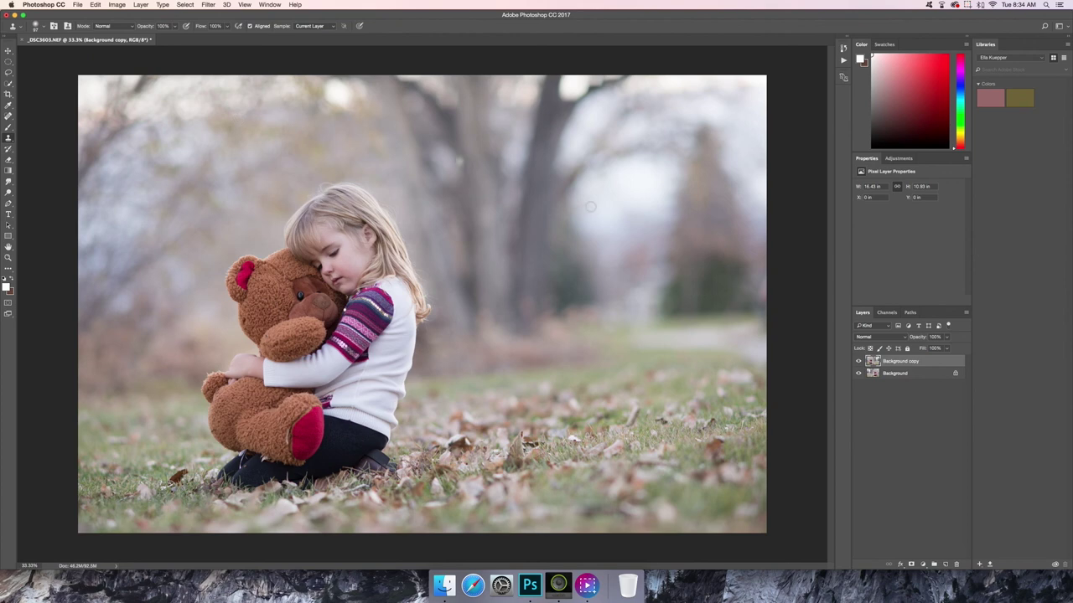
left_click(857, 361)
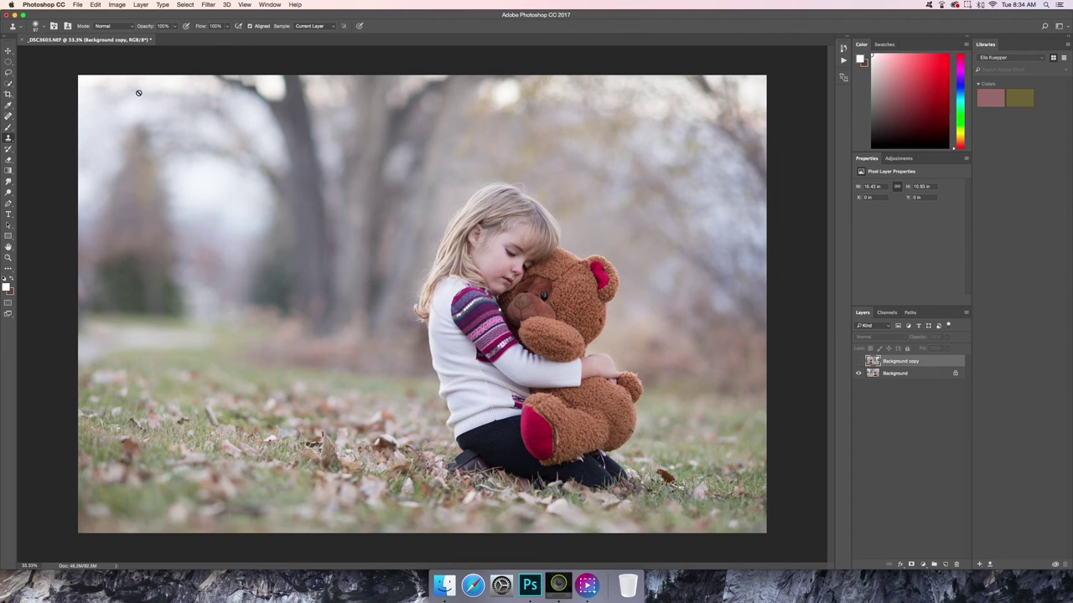
left_click(857, 361)
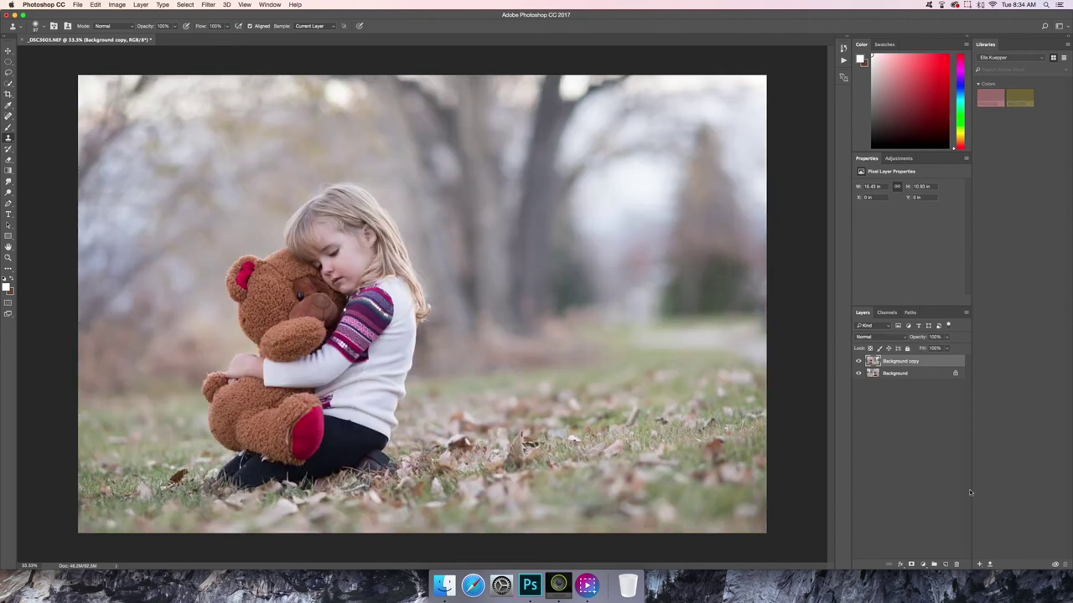
- Add an inverted layer mask to the flipped copy and paint white over the upper-left background to reveal the mirrored trees
left_click(911, 565)
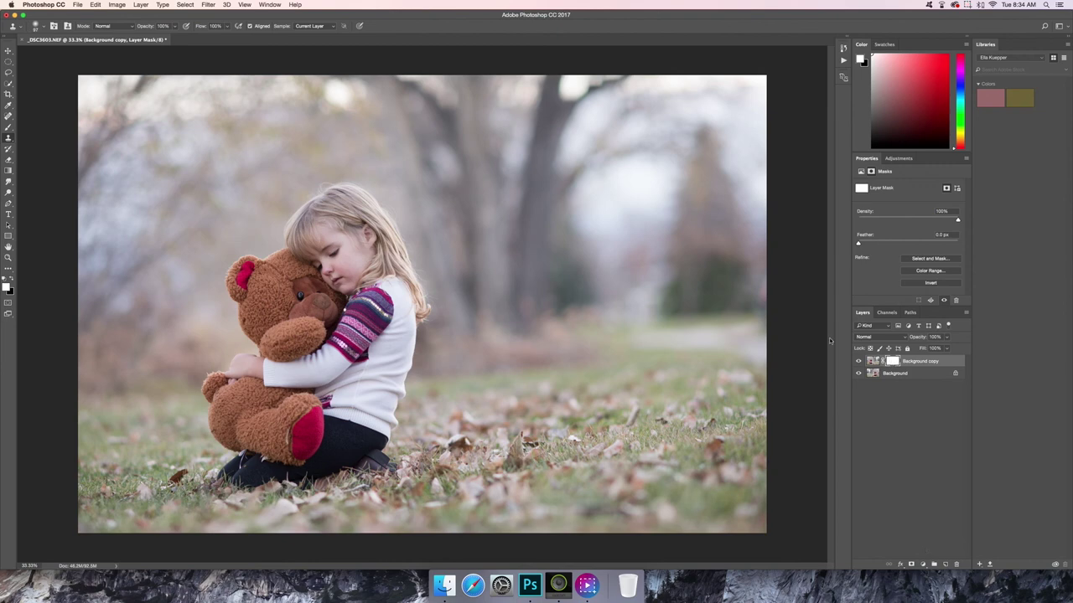
key("super+i")
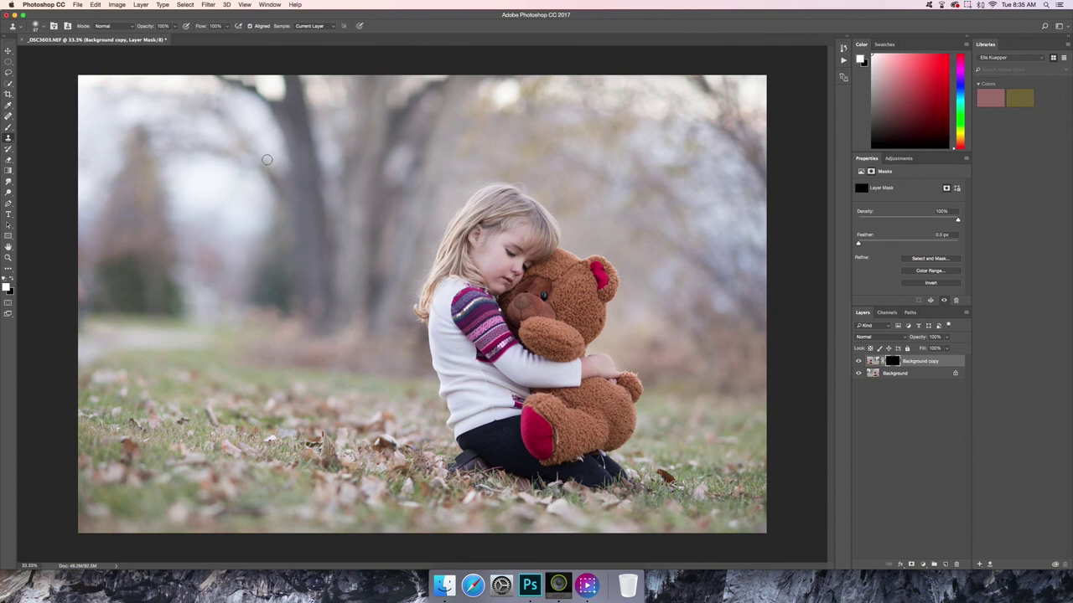
left_click(9, 127)
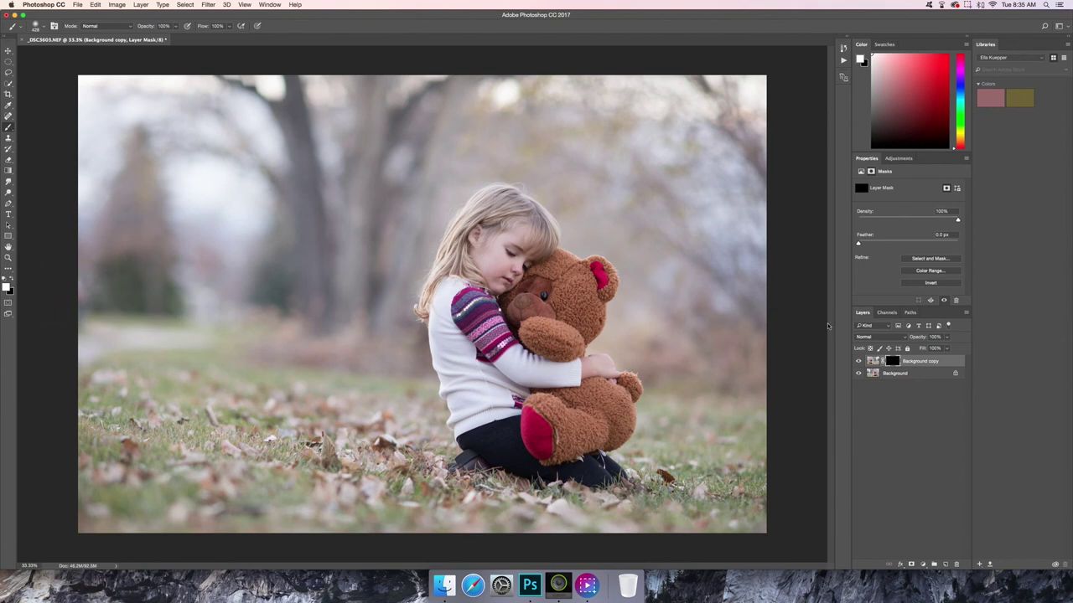
mouse_move(183, 85)
left_mouse_down()
mouse_move(142, 108)
mouse_move(157, 90)
mouse_move(102, 124)
left_mouse_up()
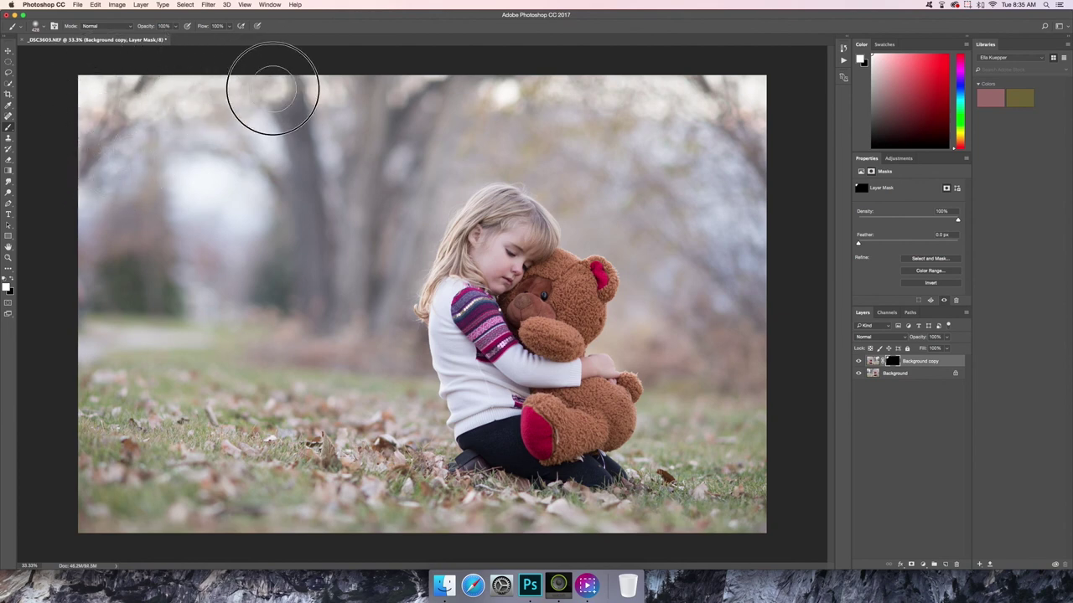
mouse_move(159, 139)
left_mouse_down()
mouse_move(123, 150)
mouse_move(98, 218)
mouse_move(109, 254)
mouse_move(103, 314)
mouse_move(150, 290)
mouse_move(155, 207)
mouse_move(176, 305)
mouse_move(174, 250)
mouse_move(194, 170)
mouse_move(212, 212)
mouse_move(247, 191)
mouse_move(263, 209)
mouse_move(249, 265)
left_mouse_up()
mouse_move(310, 237)
left_mouse_down()
mouse_move(287, 240)
mouse_move(310, 188)
left_mouse_up()
mouse_move(217, 279)
left_mouse_down()
mouse_move(261, 280)
mouse_move(323, 232)
mouse_move(327, 211)
mouse_move(336, 228)
mouse_move(302, 217)
left_mouse_up()
left_click(12, 280)
key("bracketleft")
key("bracketleft")
key("bracketleft")
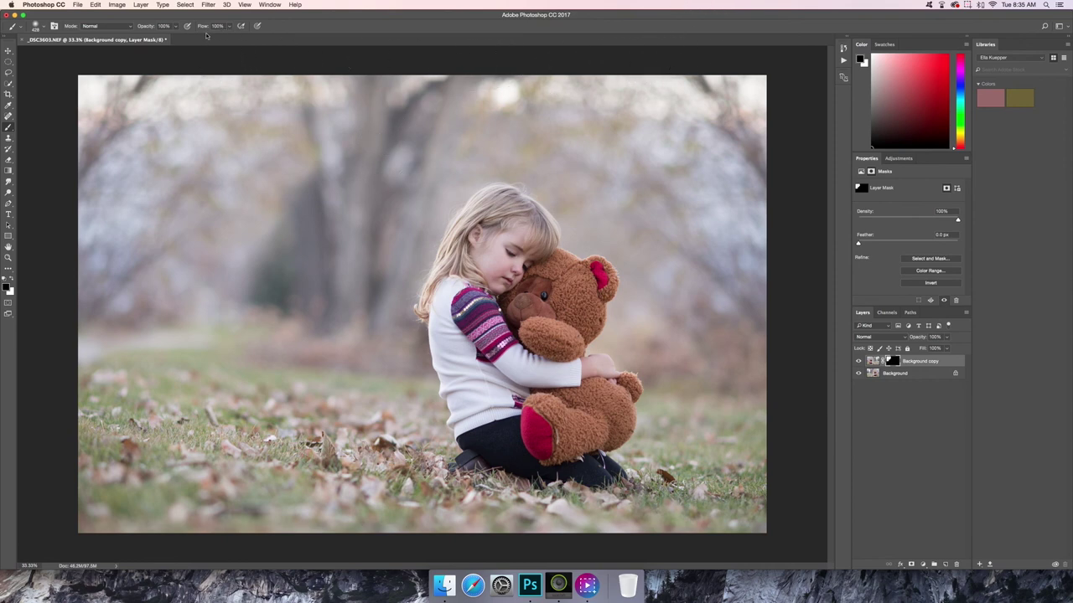
left_click(143, 5)
left_click(137, 6)
left_click(11, 278)
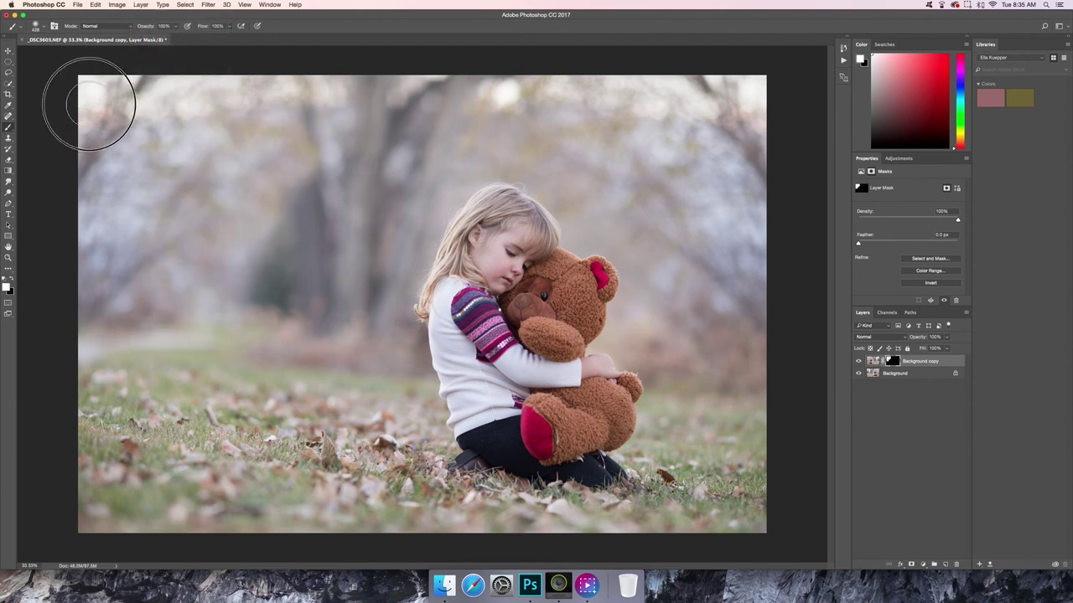
- Try revealing the mirrored ground at the photo's lower left with white on the mask, and paint it back out with black
mouse_move(118, 255)
left_mouse_down()
mouse_move(105, 281)
mouse_move(86, 275)
mouse_move(99, 301)
mouse_move(93, 381)
mouse_move(106, 429)
mouse_move(92, 477)
mouse_move(168, 478)
mouse_move(189, 499)
mouse_move(234, 506)
mouse_move(160, 465)
mouse_move(103, 405)
mouse_move(87, 522)
mouse_move(198, 528)
mouse_move(260, 511)
mouse_move(251, 482)
mouse_move(270, 465)
mouse_move(209, 488)
left_mouse_up()
key("x")
key("]")
key("]")
key("]")
key("]")
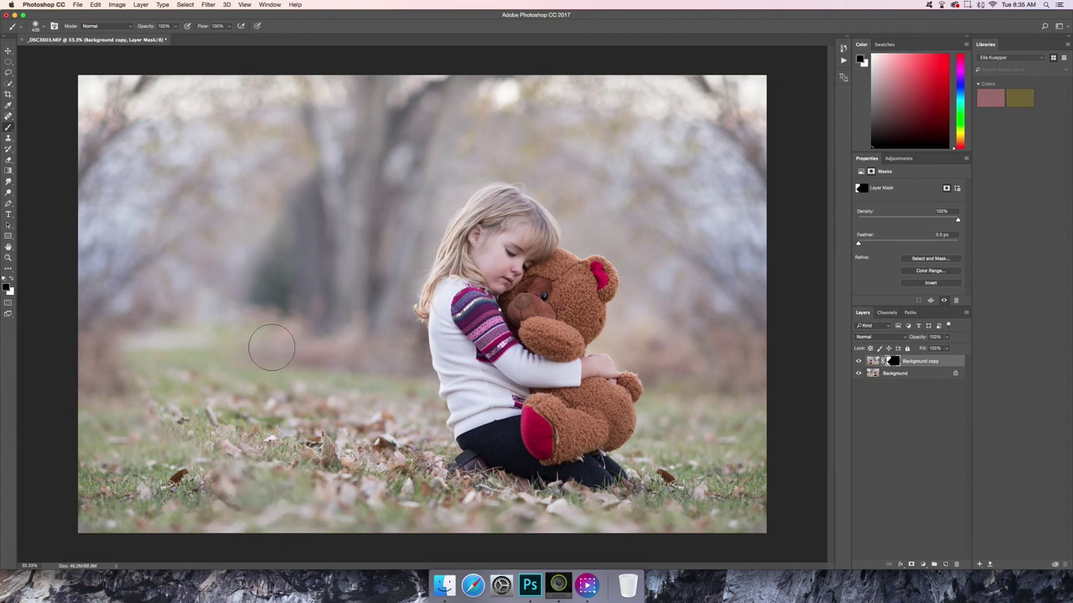
mouse_move(134, 396)
left_mouse_down()
mouse_move(85, 411)
mouse_move(94, 386)
mouse_move(106, 461)
mouse_move(151, 449)
mouse_move(239, 483)
mouse_move(160, 496)
mouse_move(104, 484)
mouse_move(104, 496)
mouse_move(119, 487)
mouse_move(107, 415)
mouse_move(84, 386)
mouse_move(94, 375)
mouse_move(149, 440)
mouse_move(109, 415)
mouse_move(106, 400)
mouse_move(99, 412)
mouse_move(105, 373)
mouse_move(88, 371)
mouse_move(149, 413)
mouse_move(165, 435)
left_mouse_up()
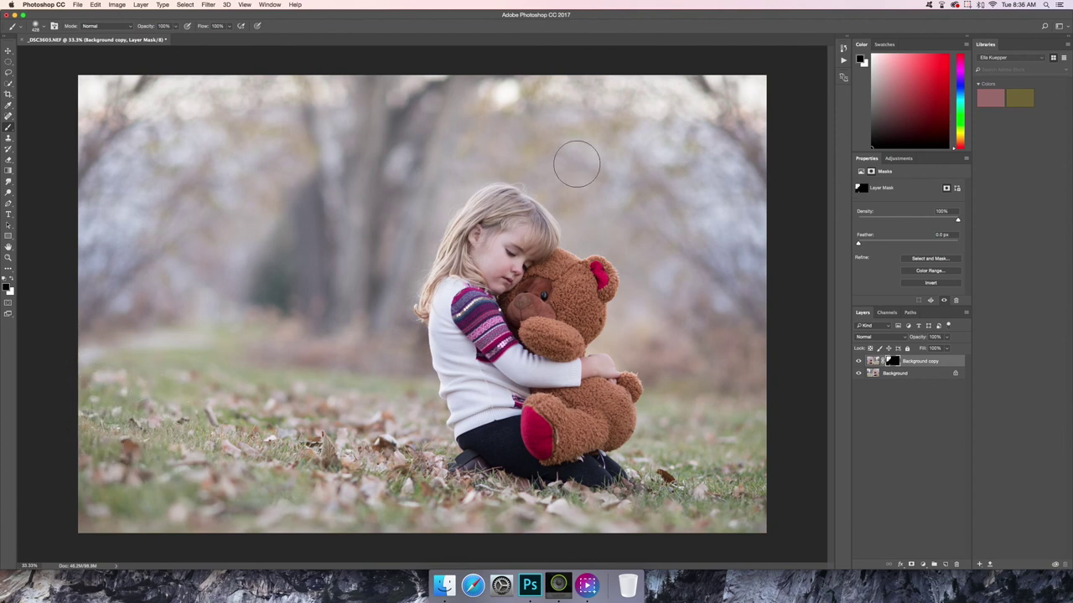
- Paint white on the mask over the pale path at the photo's left edge, and touch up beside the path with black
left_click(14, 287)
left_click_drag(96, 347, 189, 335)
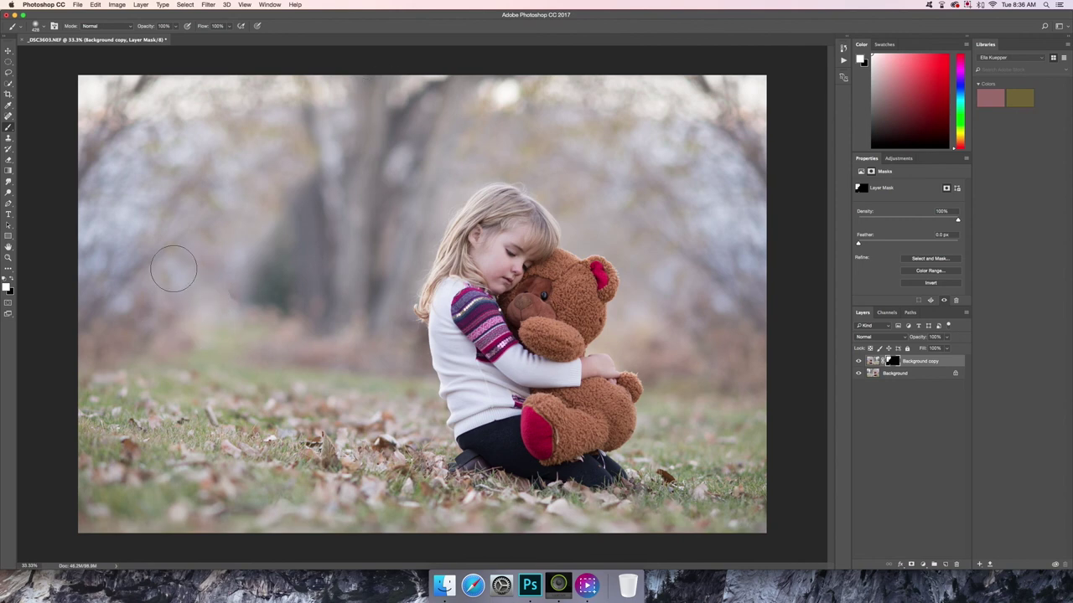
left_click(12, 278)
left_click_drag(236, 288, 245, 302)
- Crop the photo with a slightly rotated frame to straighten it, and flatten the image
left_click(9, 95)
left_click_drag(780, 541, 782, 520)
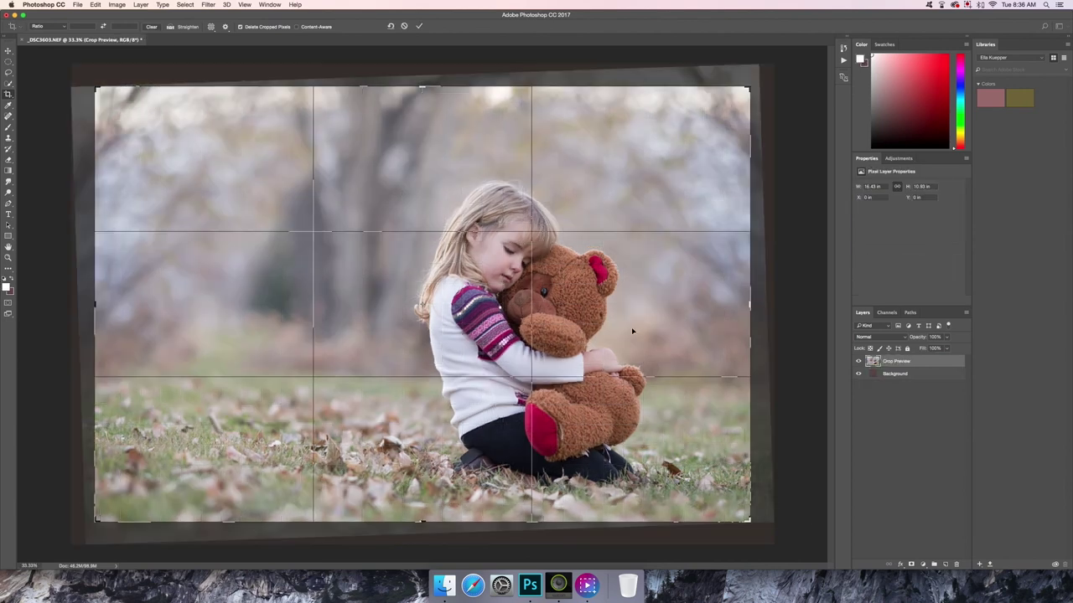
right_click(625, 328)
left_click(658, 492)
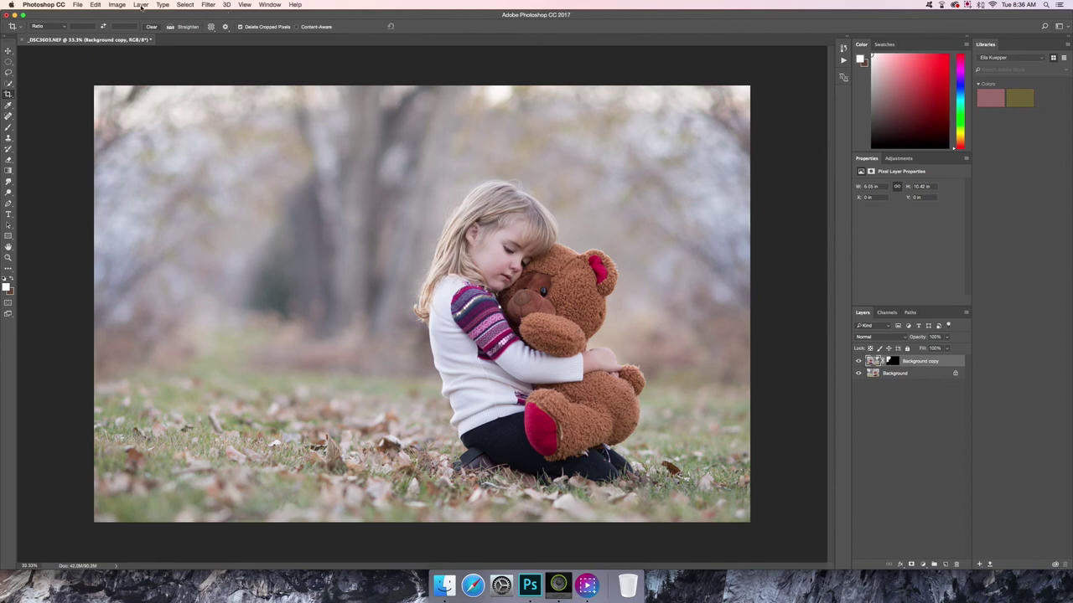
left_click(141, 5)
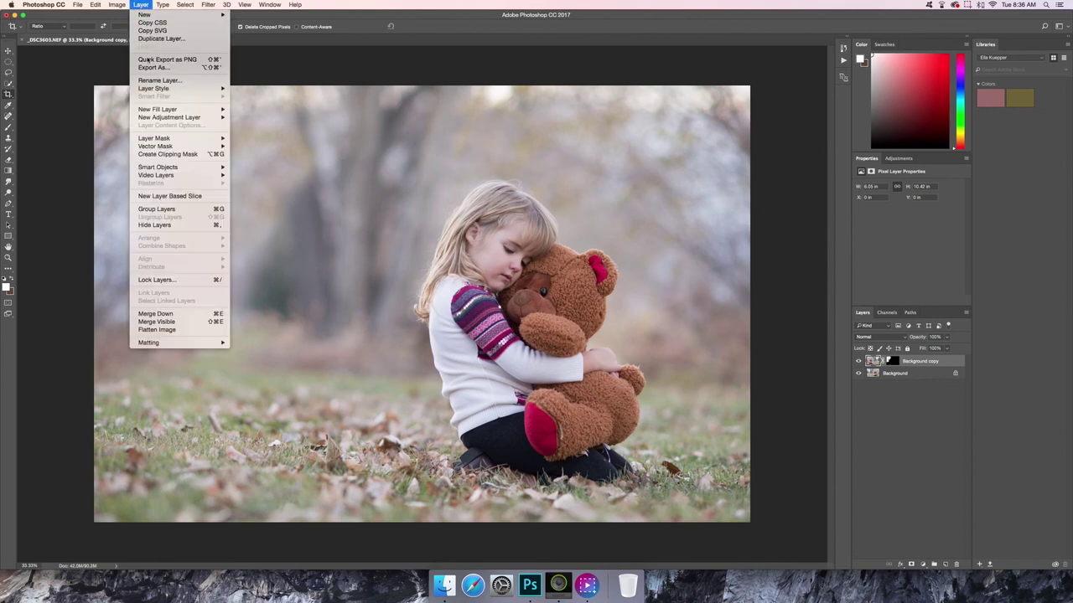
left_click(156, 329)
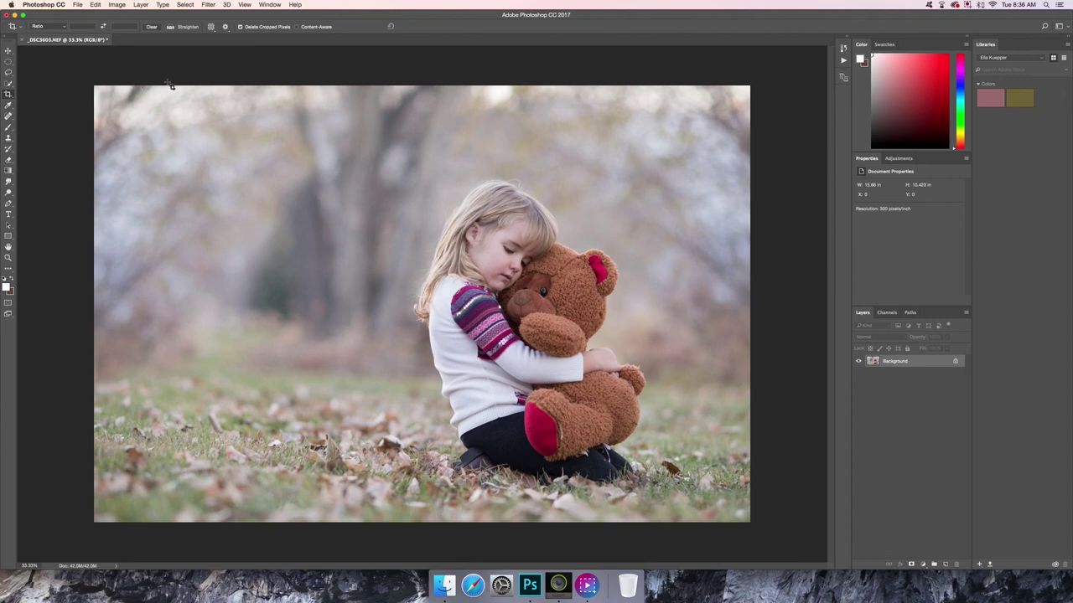
- Sample several bright background spots and keep a pale bluish gray from the upper-left trees as the foreground colour
key("i")
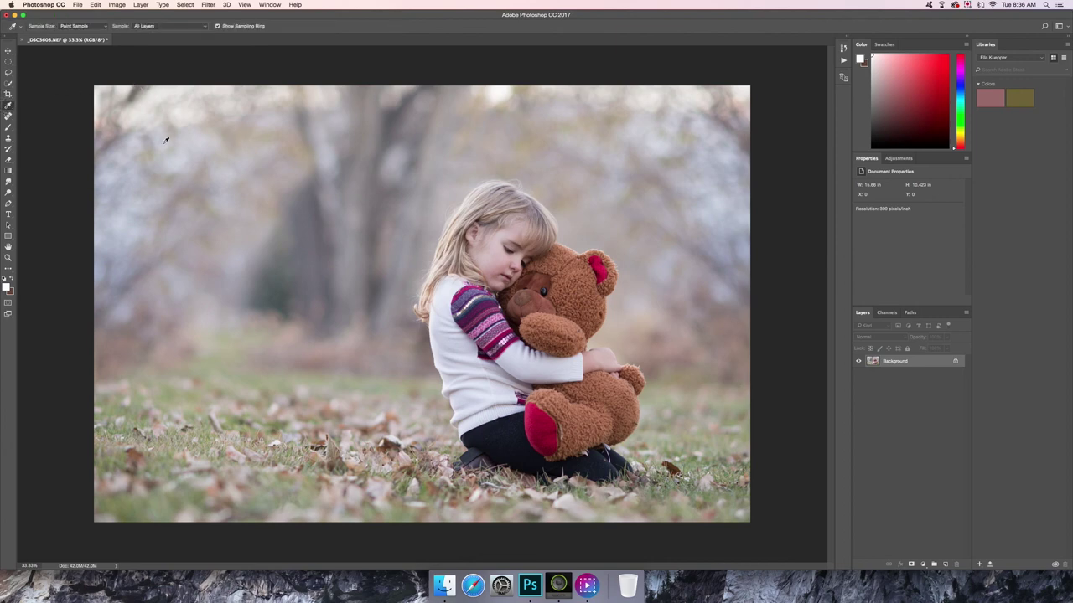
left_click(183, 144)
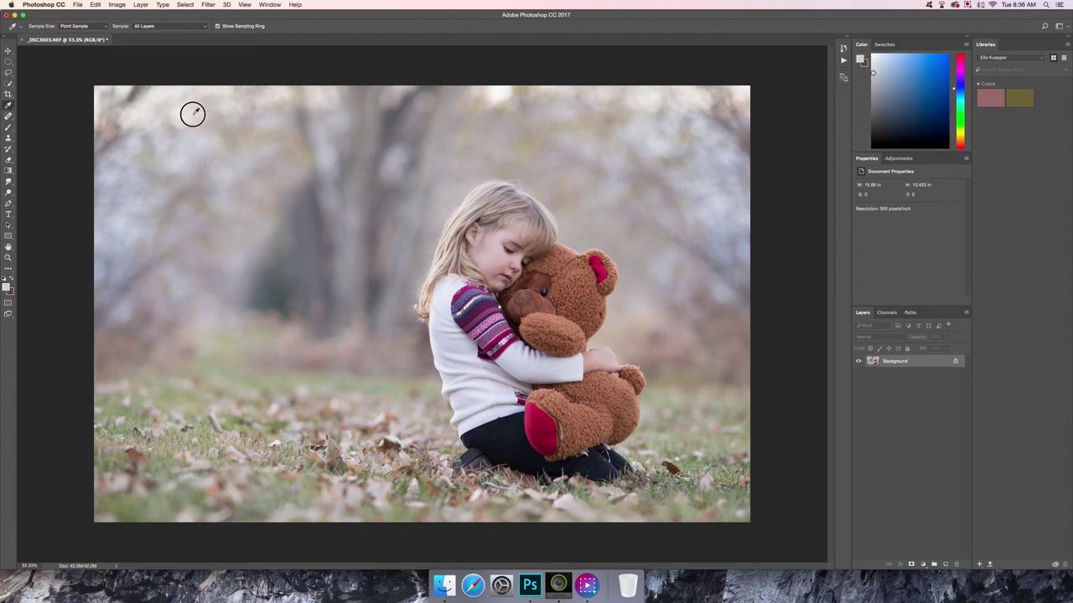
left_click_drag(192, 114, 235, 118)
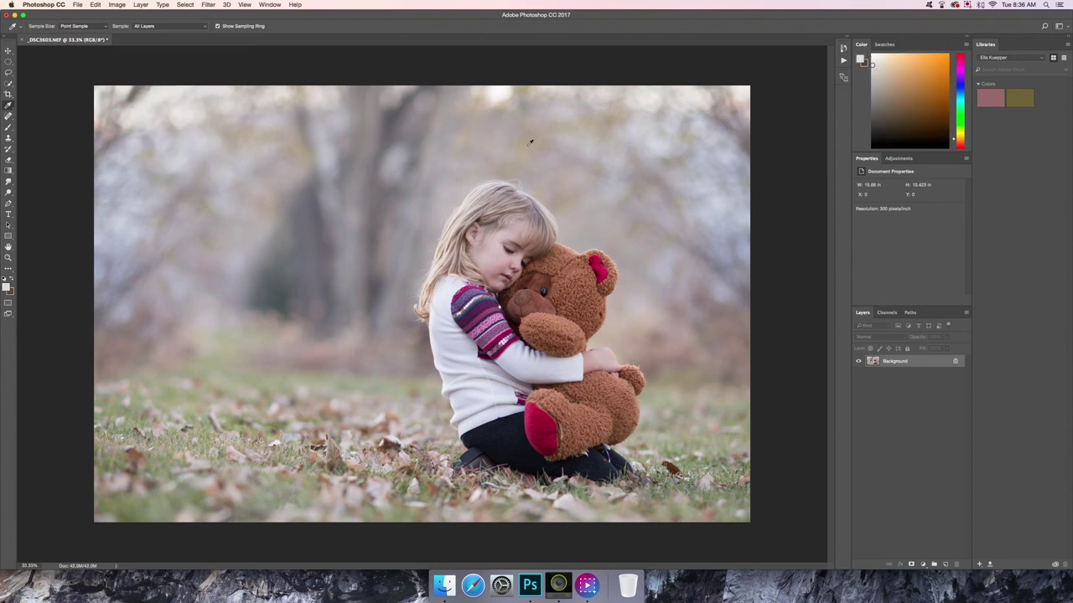
left_click(569, 109)
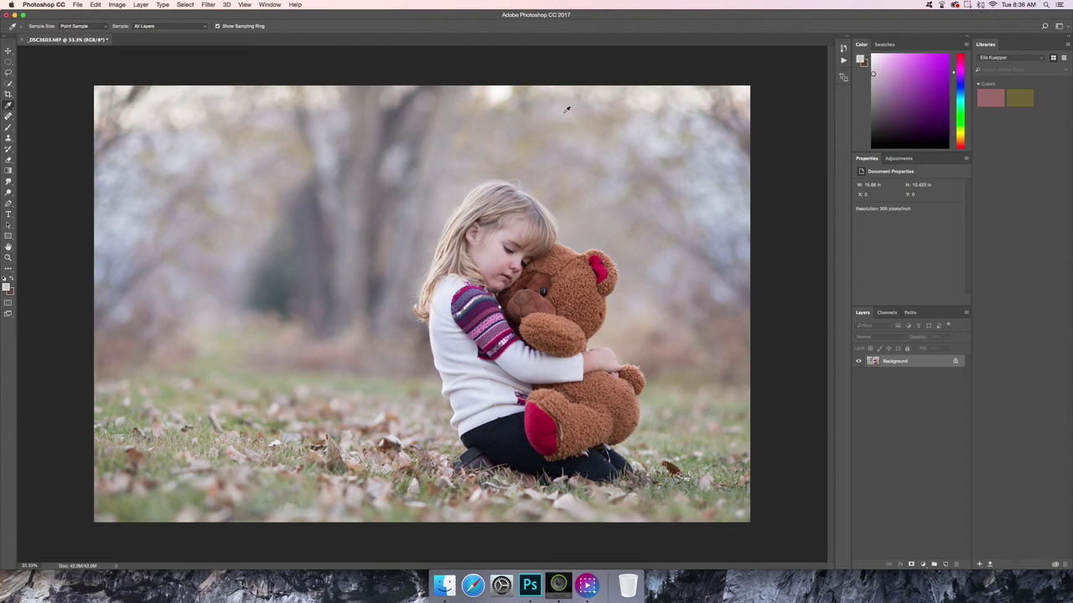
left_click(189, 115)
left_click(188, 111)
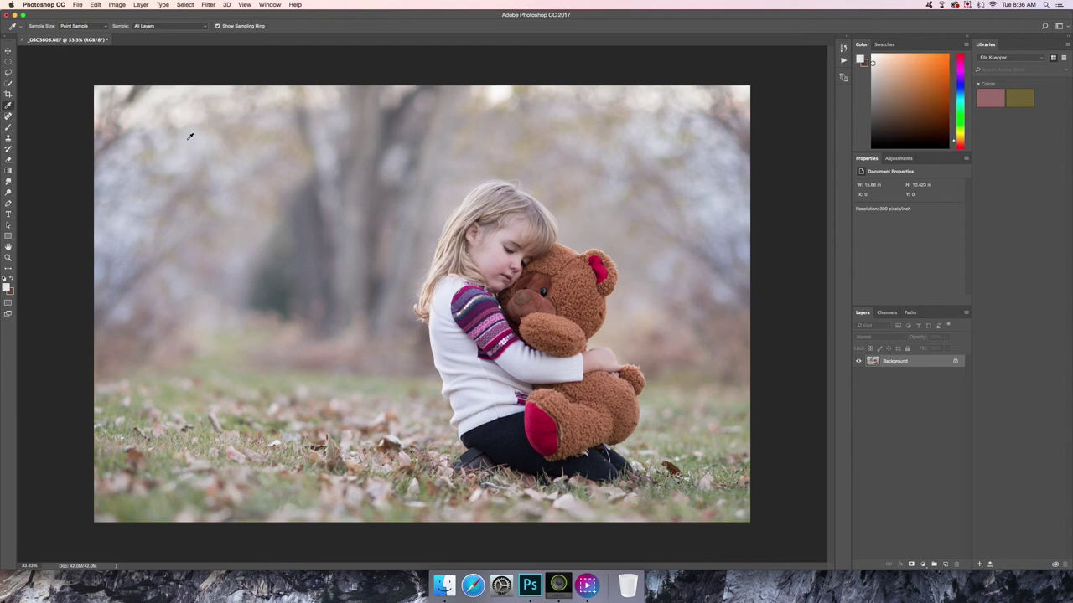
left_click(188, 138)
- Create a new layer with 14% opacity for painting haze with the Brush tool
key("b")
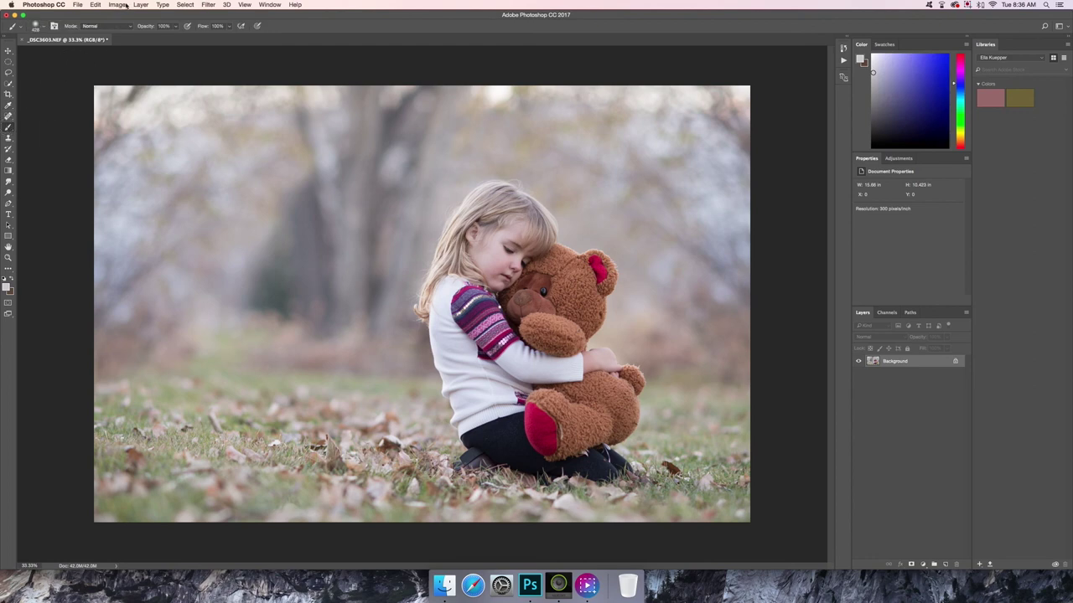
left_click(140, 5)
mouse_move(167, 15)
left_click(251, 15)
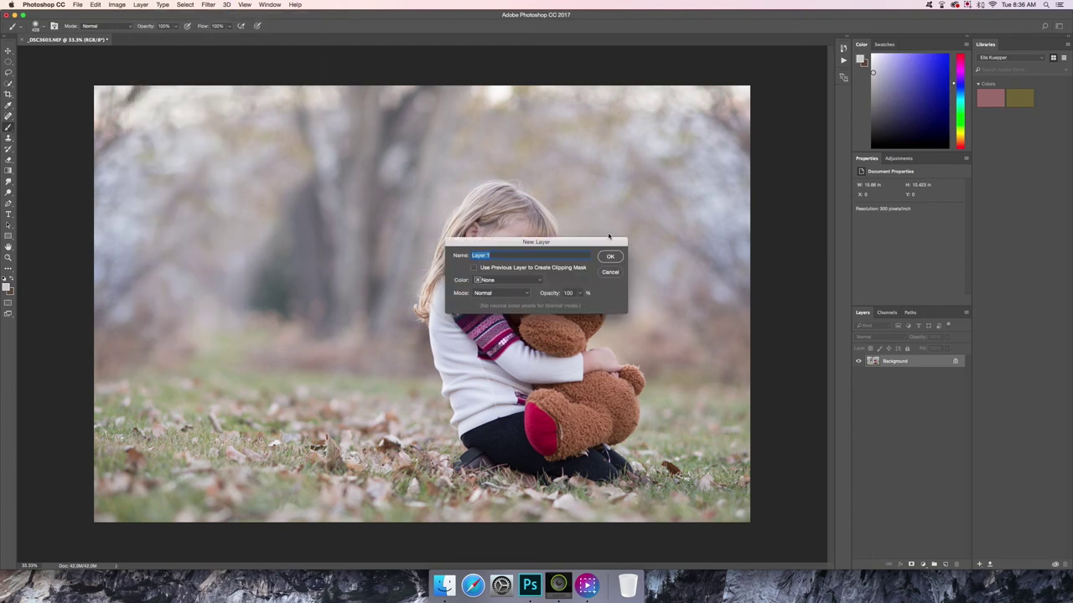
left_click(584, 292)
left_click(609, 257)
- Enlarge the brush and paint pale haze over the trees left of the girl and the photo's upper-right corner
key("]")
key("]")
key("]")
key("]")
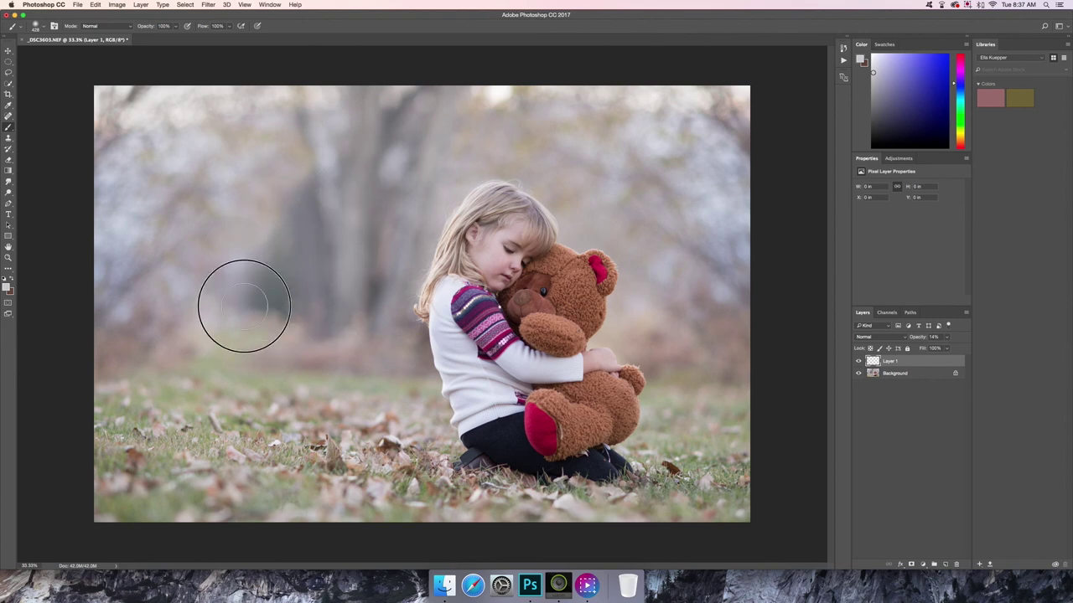
mouse_move(141, 113)
left_mouse_down()
mouse_move(105, 121)
mouse_move(139, 95)
mouse_move(221, 94)
mouse_move(315, 195)
mouse_move(365, 335)
mouse_move(394, 355)
left_mouse_up()
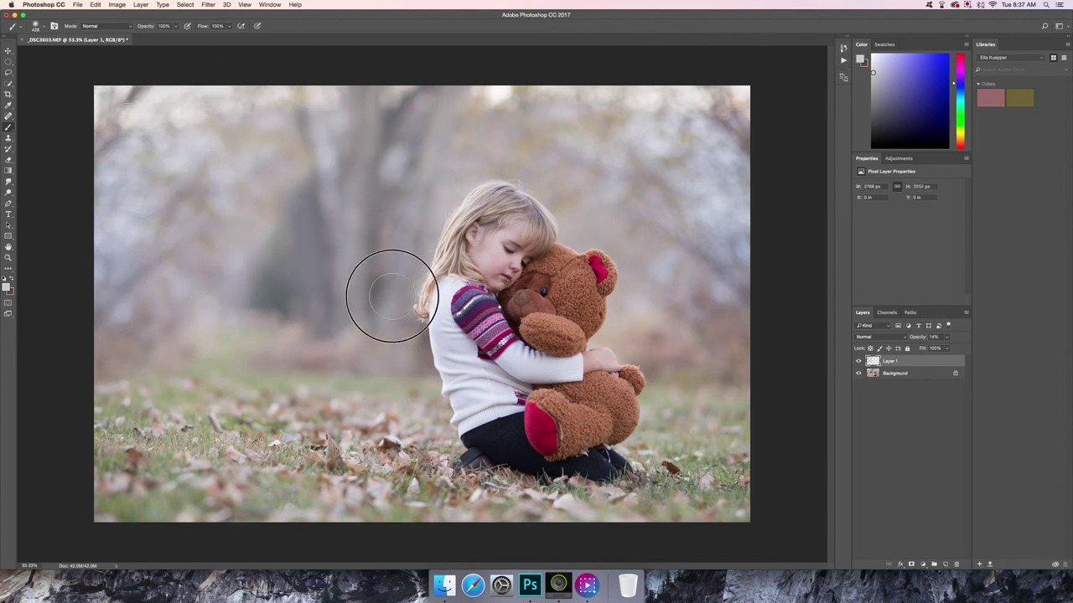
mouse_move(691, 109)
left_mouse_down()
mouse_move(715, 93)
mouse_move(756, 139)
mouse_move(667, 222)
mouse_move(651, 273)
mouse_move(662, 344)
mouse_move(698, 355)
mouse_move(710, 341)
mouse_move(737, 103)
mouse_move(583, 65)
mouse_move(185, 105)
mouse_move(269, 97)
mouse_move(209, 103)
mouse_move(409, 51)
mouse_move(717, 109)
mouse_move(671, 111)
mouse_move(716, 107)
left_mouse_up()
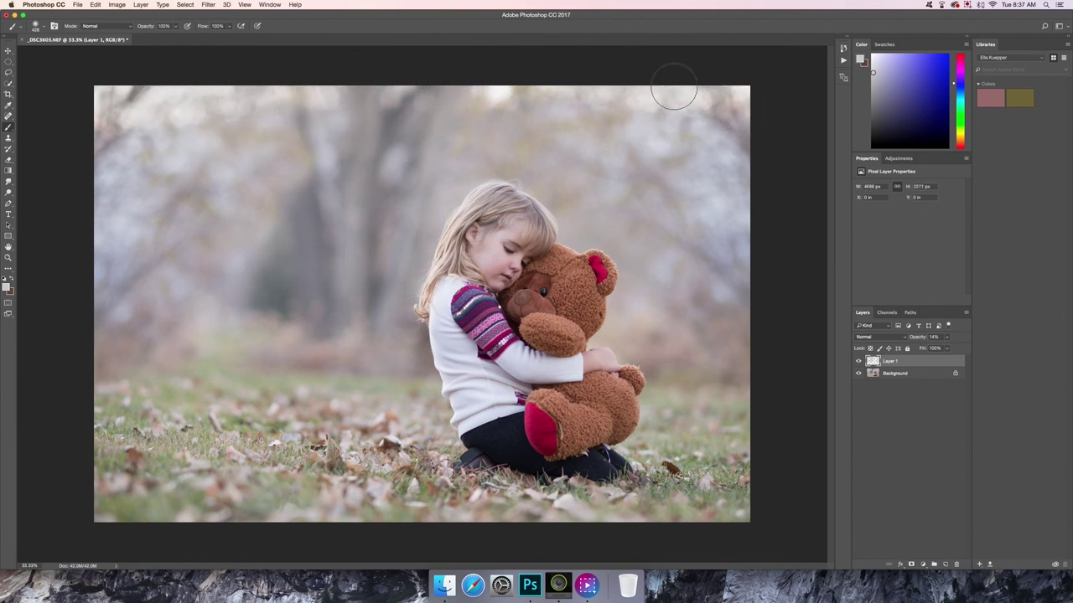
- Create another new layer above the haze layer at 100% opacity
left_click(141, 5)
mouse_move(150, 17)
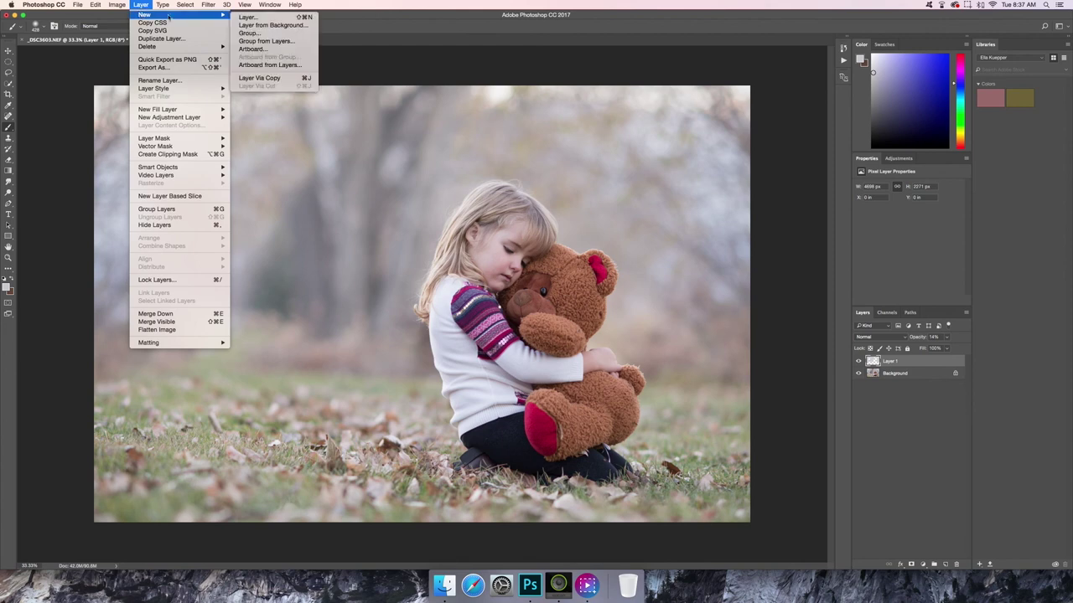
left_click(255, 17)
left_click(611, 255)
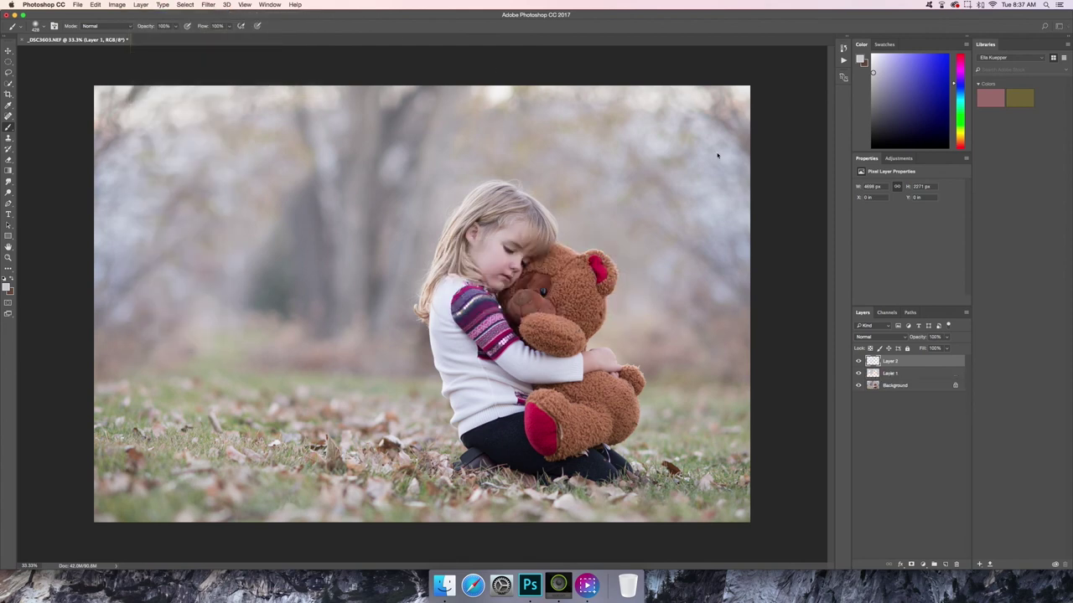
- Sample a near-white sky tone near the photo's upper-left corner from the Background layer and reselect Layer 2
left_click(889, 386)
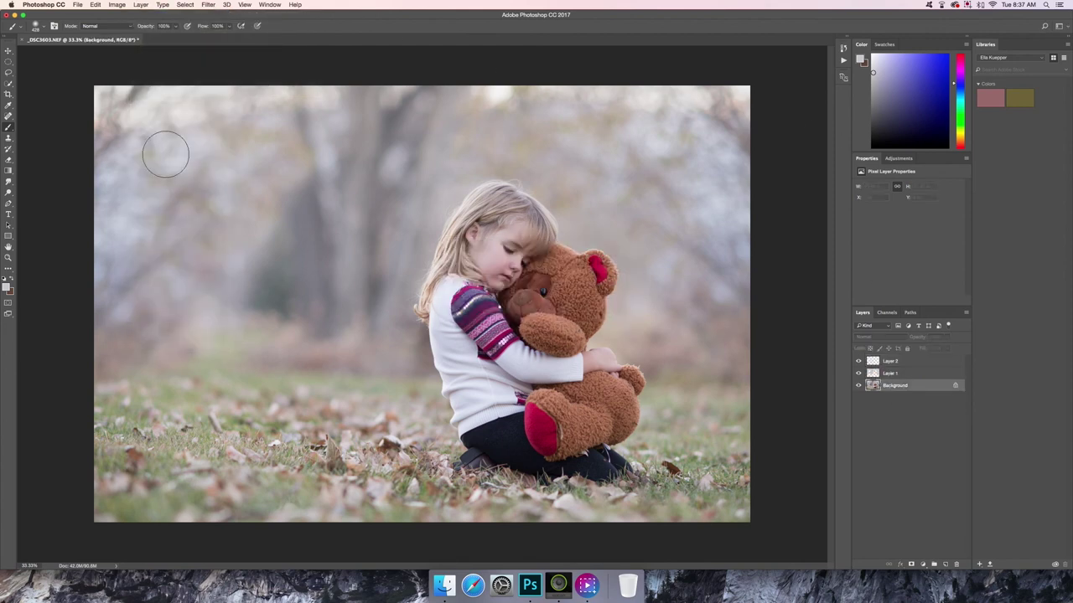
left_click(9, 106)
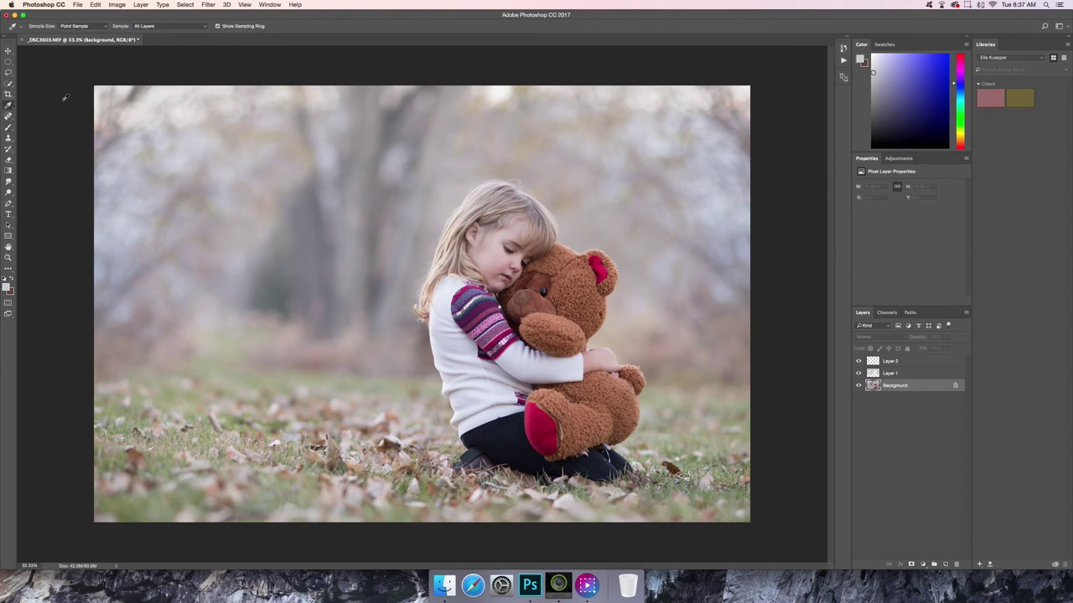
left_click(150, 98)
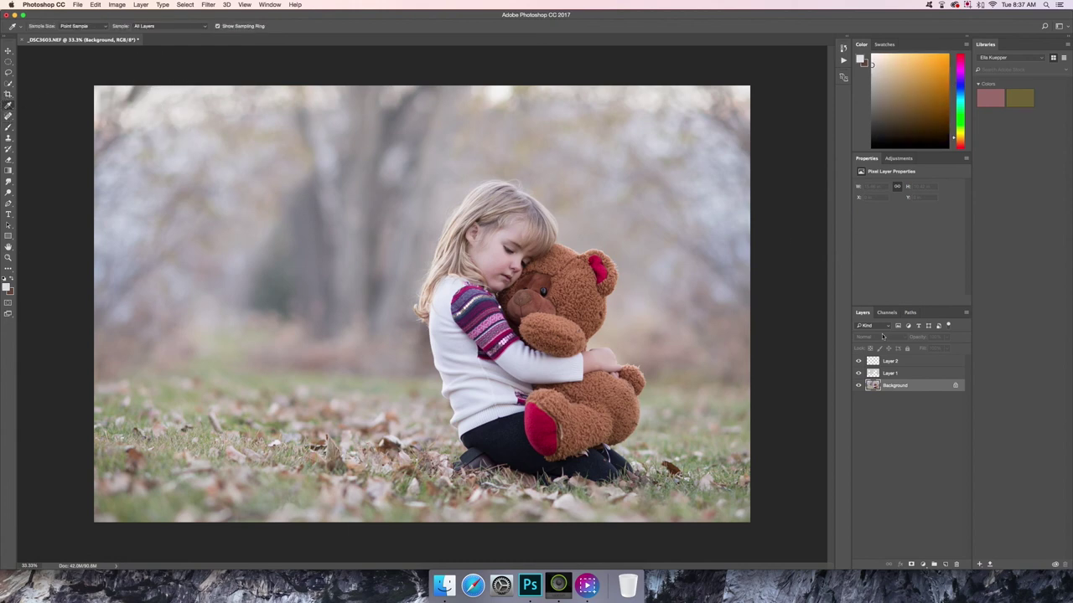
left_click(890, 361)
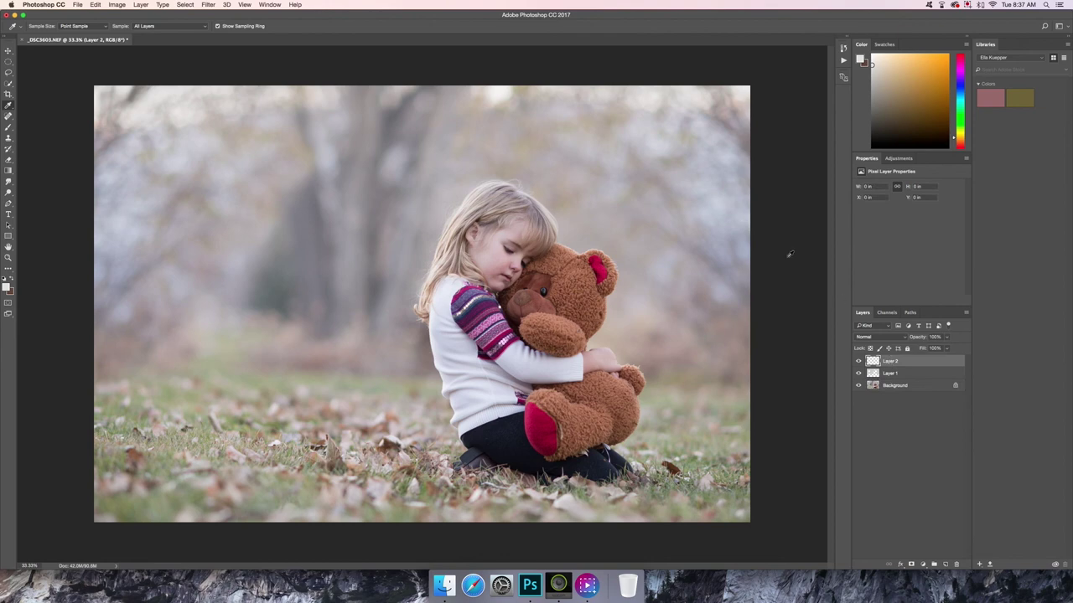
- Brush the near-white colour across the upper background and set Layer 2's opacity to 38%
left_click(8, 127)
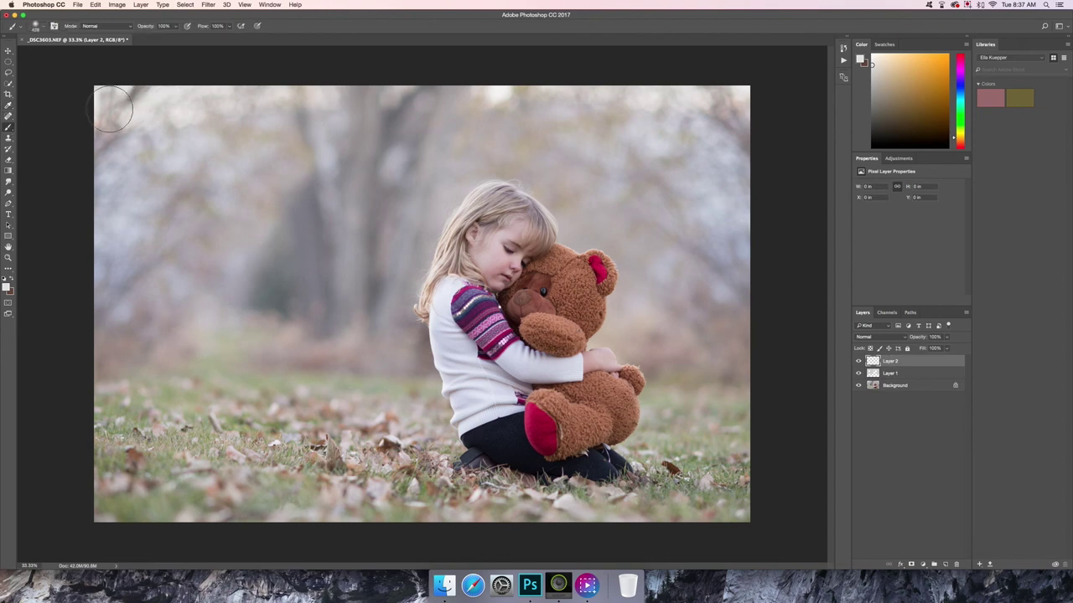
mouse_move(97, 144)
left_mouse_down()
mouse_move(285, 94)
mouse_move(325, 101)
mouse_move(403, 88)
mouse_move(503, 93)
mouse_move(547, 109)
mouse_move(580, 100)
mouse_move(606, 115)
mouse_move(635, 109)
mouse_move(668, 131)
mouse_move(731, 121)
mouse_move(730, 151)
mouse_move(684, 155)
mouse_move(608, 126)
mouse_move(444, 114)
mouse_move(288, 128)
mouse_move(95, 187)
left_mouse_up()
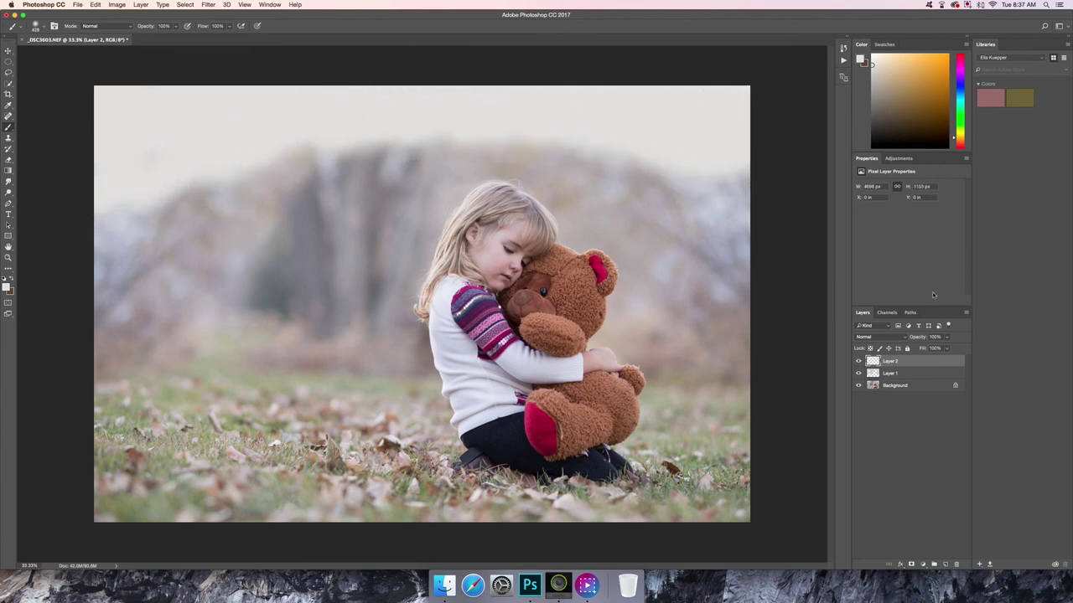
left_click(946, 347)
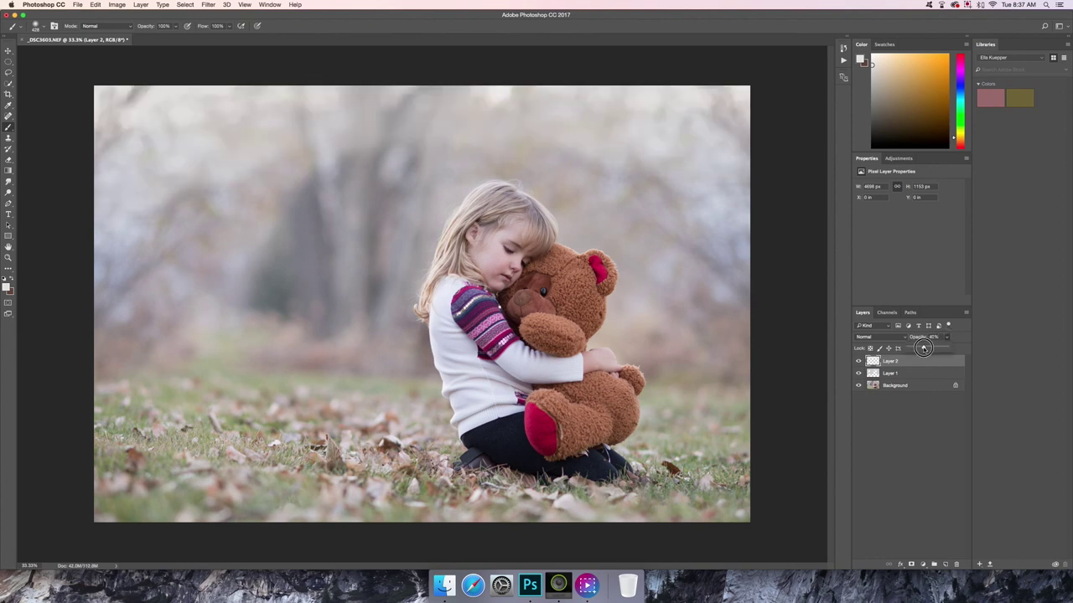
- Enlarge the brush and paint haze over the tree trunks and lower background left of the girl
key("bracketright")
key("bracketright")
key("bracketright")
key("bracketright")
mouse_move(315, 214)
left_mouse_down()
mouse_move(283, 221)
mouse_move(275, 268)
mouse_move(252, 287)
mouse_move(319, 308)
mouse_move(332, 190)
mouse_move(385, 169)
mouse_move(381, 272)
mouse_move(324, 321)
mouse_move(218, 332)
mouse_move(108, 364)
left_mouse_up()
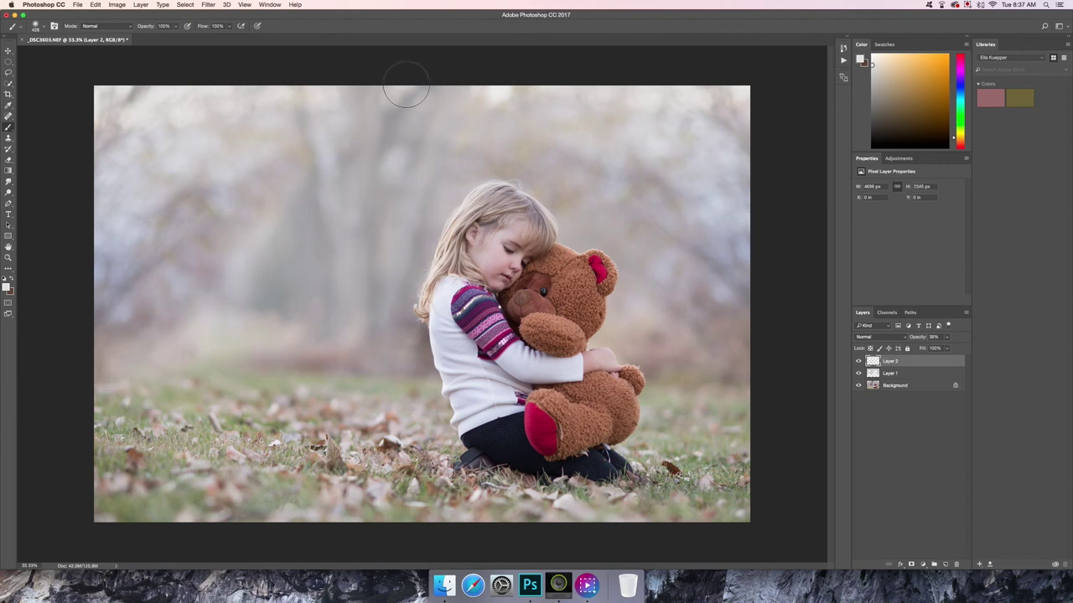
- Set the brush opacity to 42% and paint more haze over the trees on both sides of the girl
left_click(176, 25)
left_click(612, 197)
mouse_move(662, 192)
left_mouse_down()
mouse_move(668, 235)
mouse_move(707, 275)
mouse_move(702, 327)
mouse_move(676, 346)
mouse_move(720, 367)
mouse_move(763, 283)
mouse_move(722, 160)
left_mouse_up()
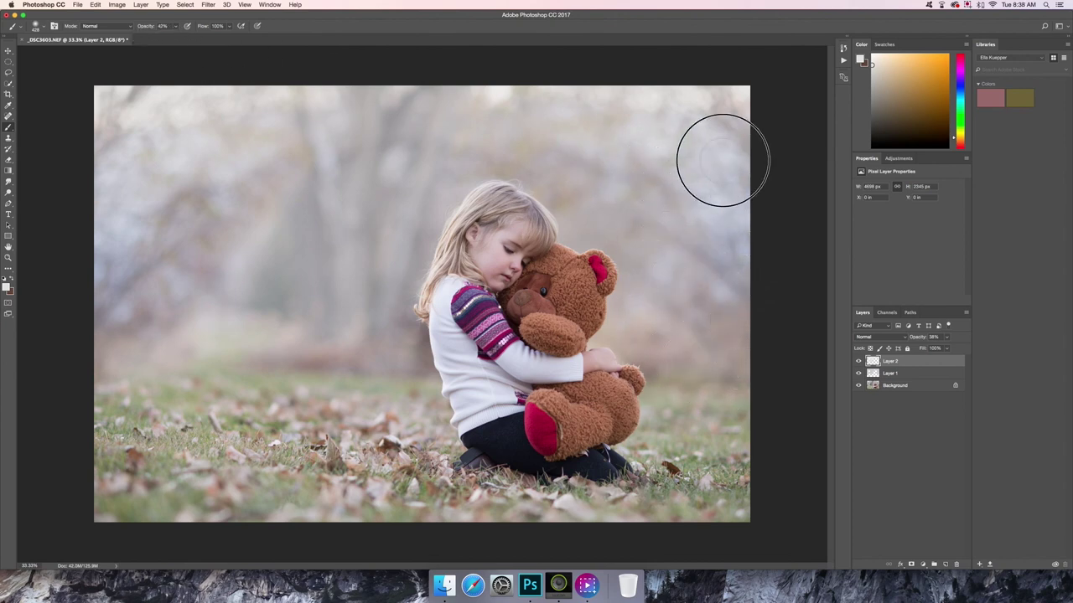
mouse_move(156, 186)
left_mouse_down()
mouse_move(133, 246)
mouse_move(114, 106)
left_mouse_up()
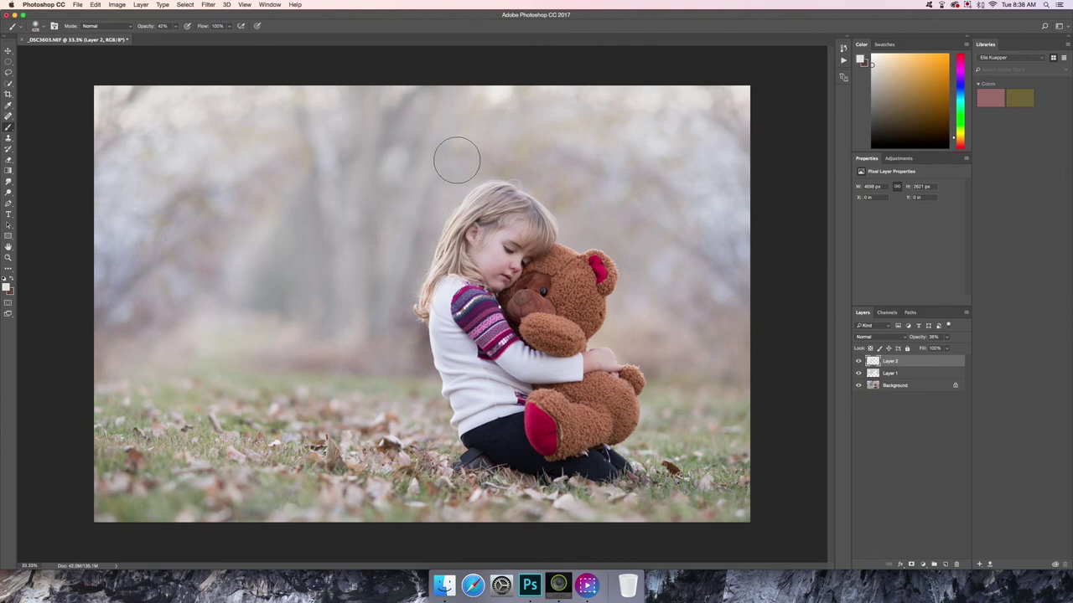
- Create a new layer with the Soft Light blend mode at 100% opacity
left_click(141, 5)
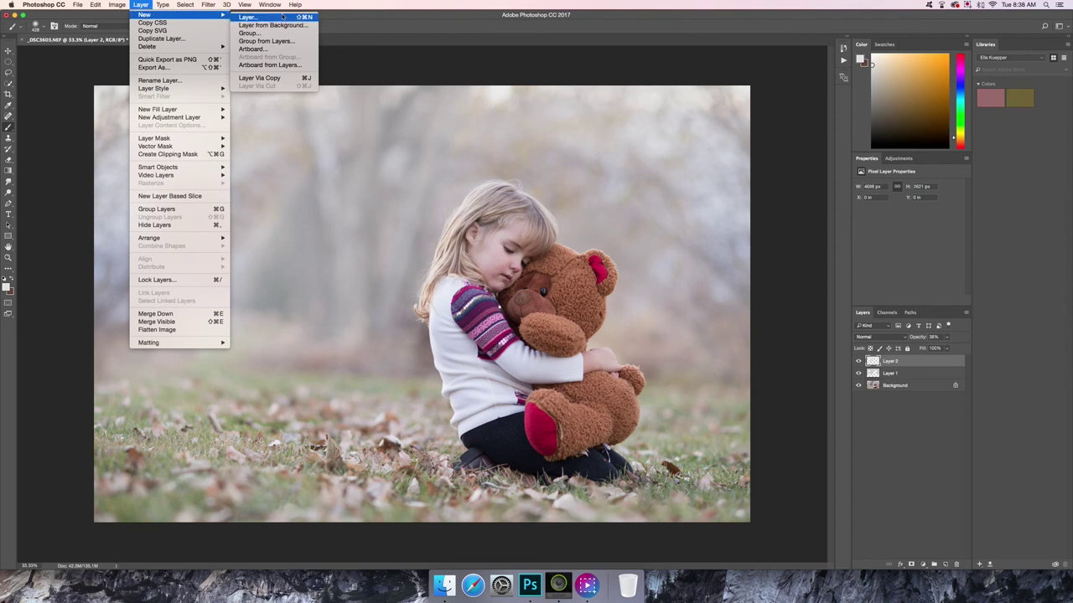
left_click(251, 15)
left_click(529, 294)
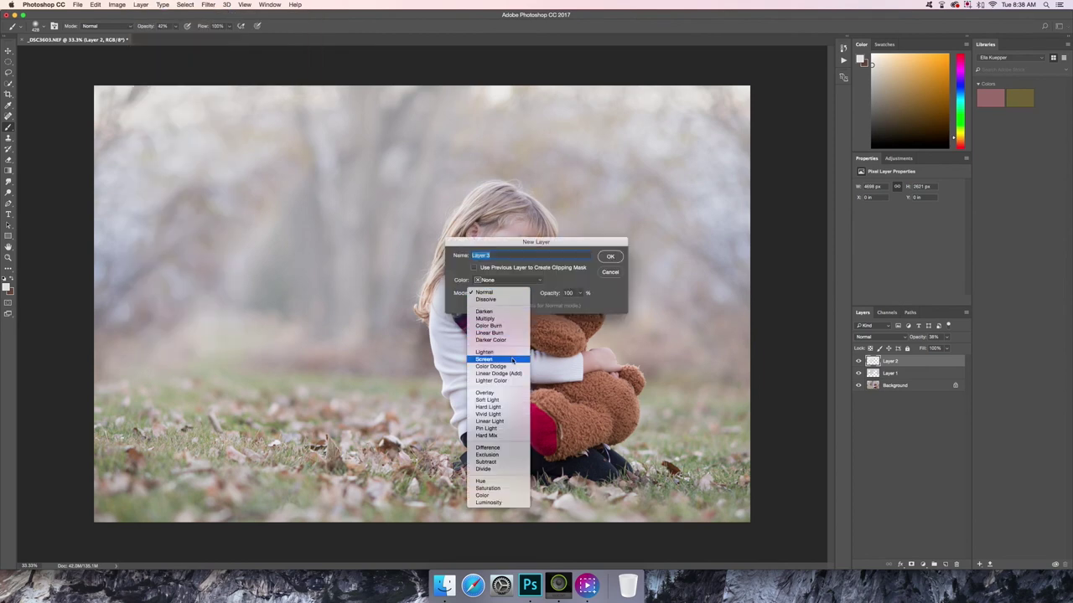
left_click(487, 400)
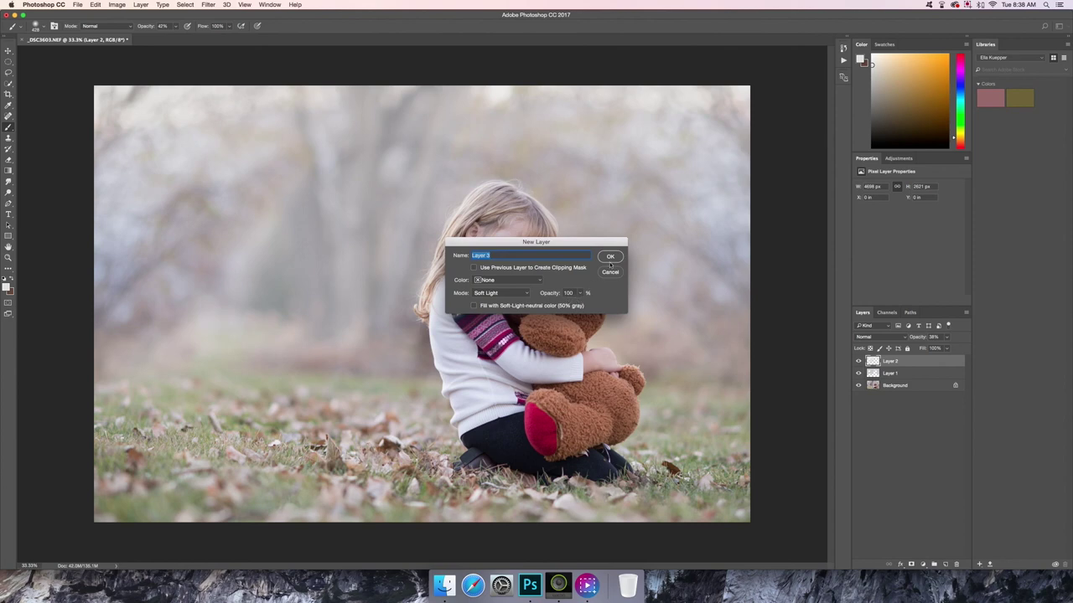
left_click(610, 257)
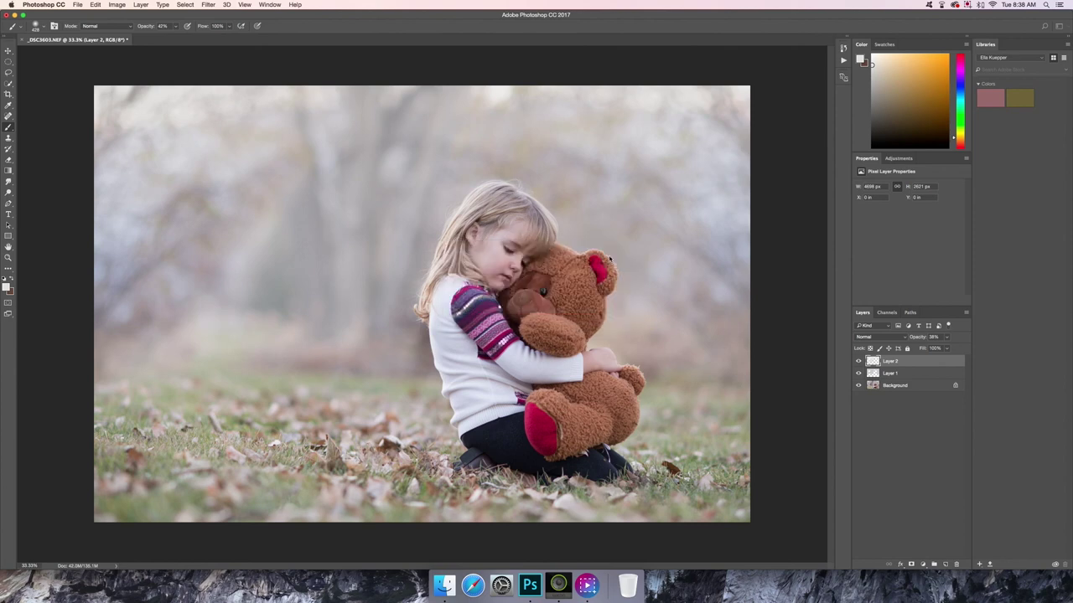
- Sample a pale yellowish-green tone from the Background's grass and ready the Brush tool on Layer 3
left_click(9, 106)
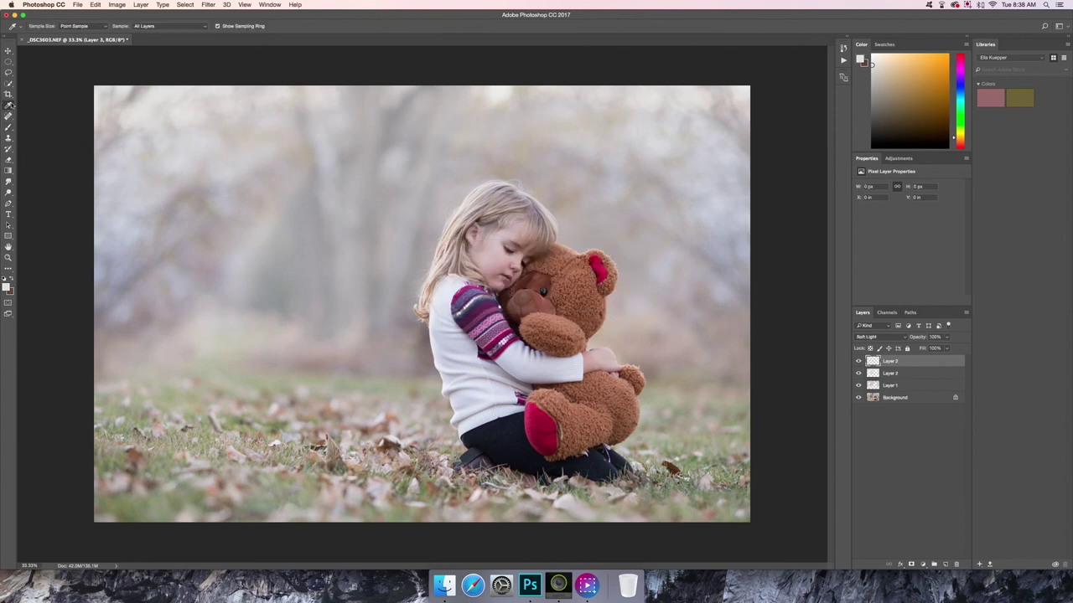
left_click(893, 399)
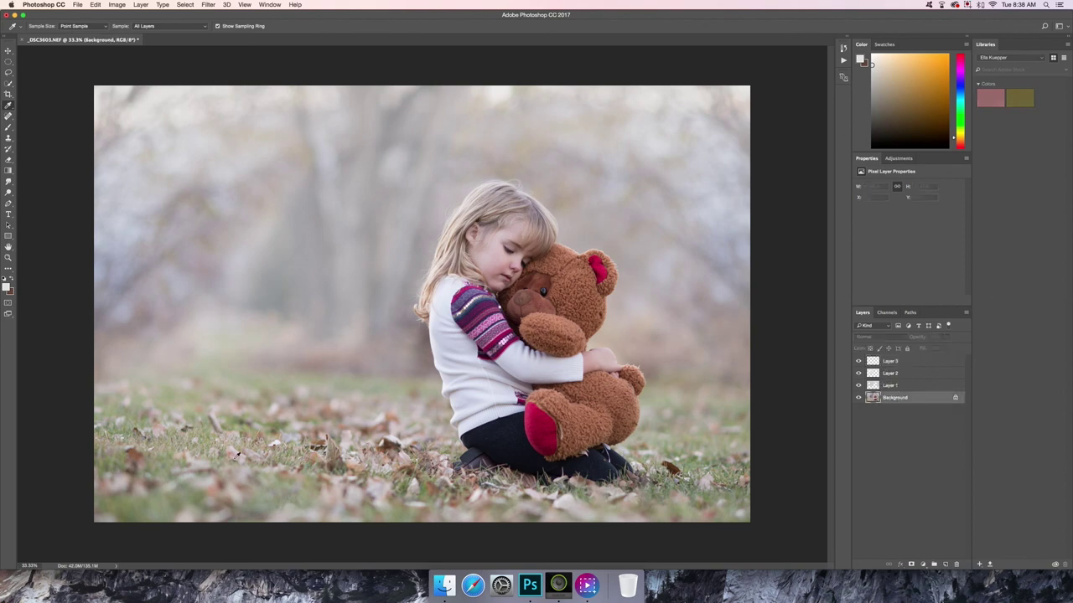
left_click(182, 400)
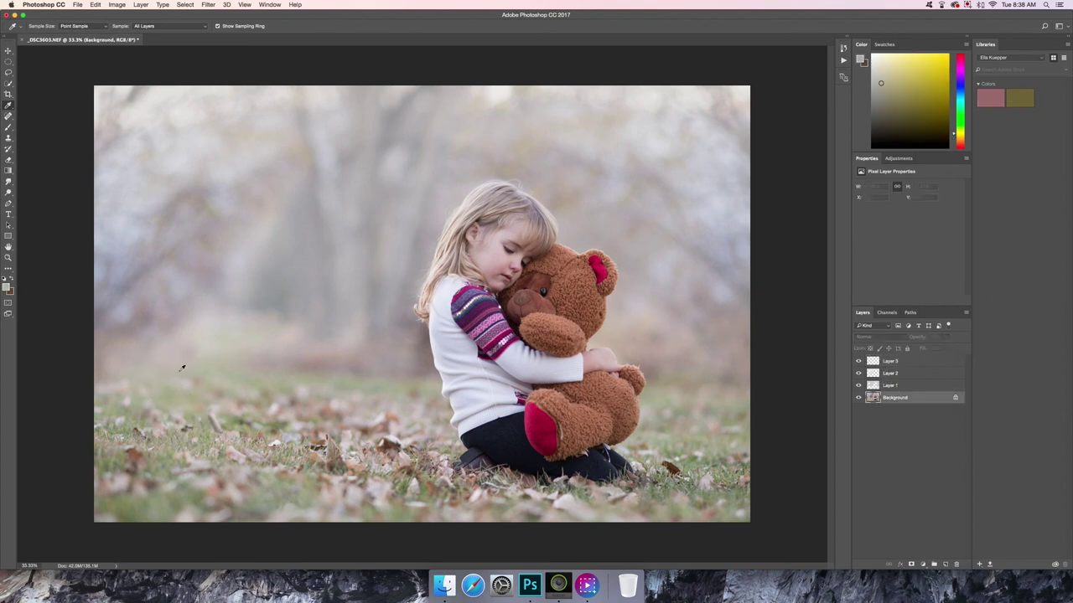
key("b")
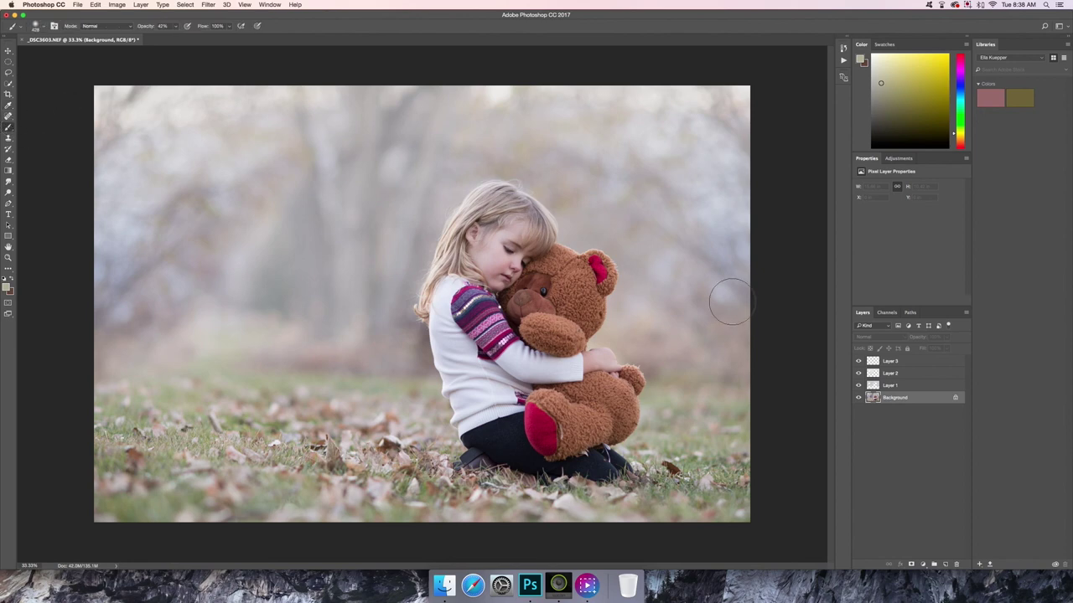
left_click(890, 361)
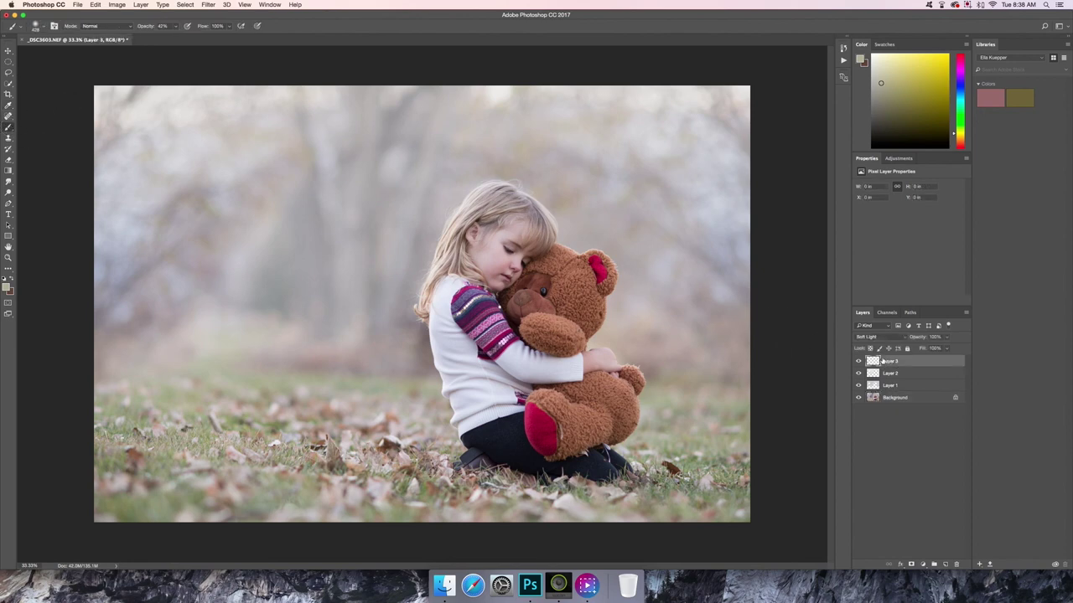
- Raise the brush opacity and paint the sampled grass colour over the leafy ground around the girl, adjusting the brush size
mouse_move(251, 471)
left_mouse_down()
mouse_move(233, 448)
mouse_move(153, 445)
left_mouse_up()
left_click_drag(176, 38, 206, 37)
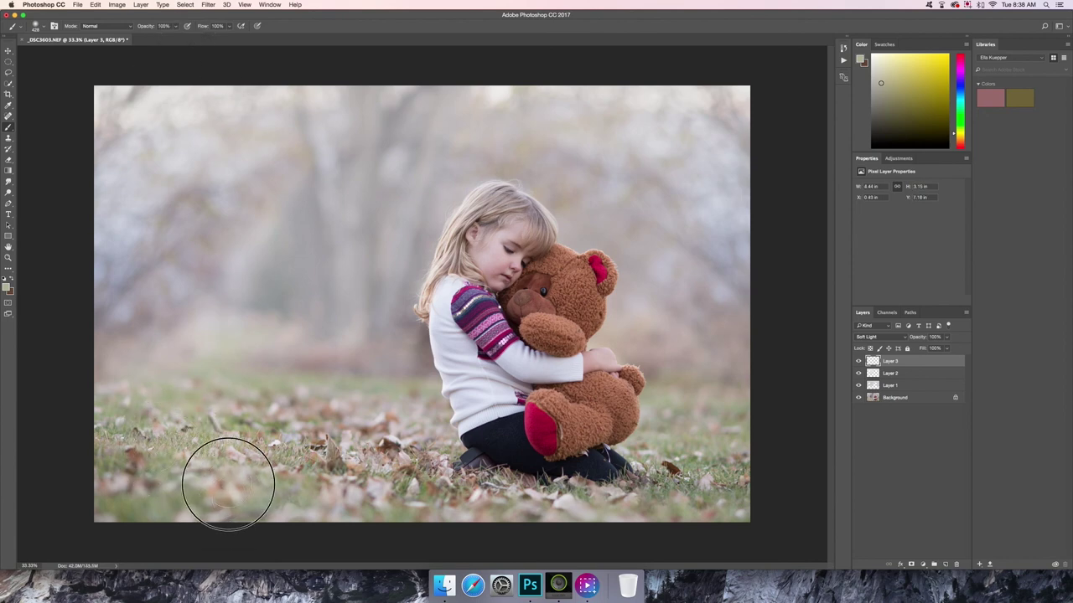
mouse_move(196, 439)
left_mouse_down()
mouse_move(155, 412)
mouse_move(193, 400)
mouse_move(261, 426)
mouse_move(327, 432)
mouse_move(405, 407)
mouse_move(432, 493)
mouse_move(384, 518)
mouse_move(127, 511)
mouse_move(98, 499)
mouse_move(125, 411)
mouse_move(236, 439)
mouse_move(365, 501)
mouse_move(451, 522)
mouse_move(483, 512)
mouse_move(575, 521)
mouse_move(629, 507)
mouse_move(656, 489)
mouse_move(648, 453)
mouse_move(677, 410)
mouse_move(718, 414)
mouse_move(710, 457)
mouse_move(736, 474)
mouse_move(733, 499)
mouse_move(701, 516)
mouse_move(460, 513)
mouse_move(373, 414)
mouse_move(193, 402)
mouse_move(92, 358)
mouse_move(149, 395)
mouse_move(168, 420)
mouse_move(169, 458)
mouse_move(224, 496)
mouse_move(286, 516)
mouse_move(344, 502)
mouse_move(360, 472)
mouse_move(345, 438)
mouse_move(383, 489)
left_mouse_up()
key("bracketleft")
key("bracketleft")
- Toggle Layer 3's visibility to compare the ground with and without the painted colour
left_click(858, 361)
left_click(858, 361)
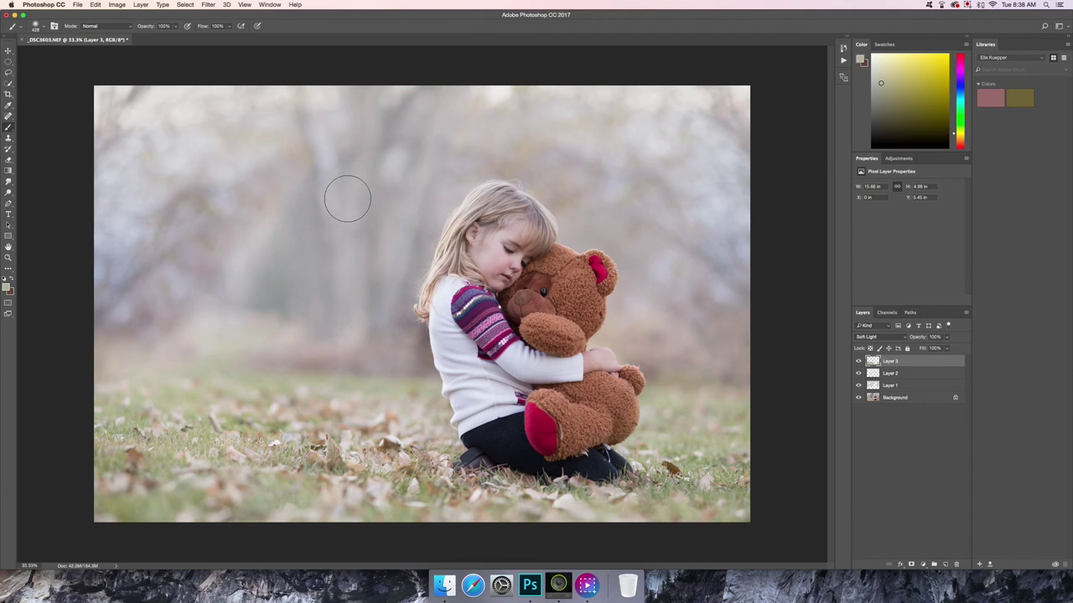
left_click(858, 361)
left_click(858, 361)
- Try the Multiply and Overlay blend modes and a different opacity on Layer 3, and return to Soft Light at 100%
left_click(903, 339)
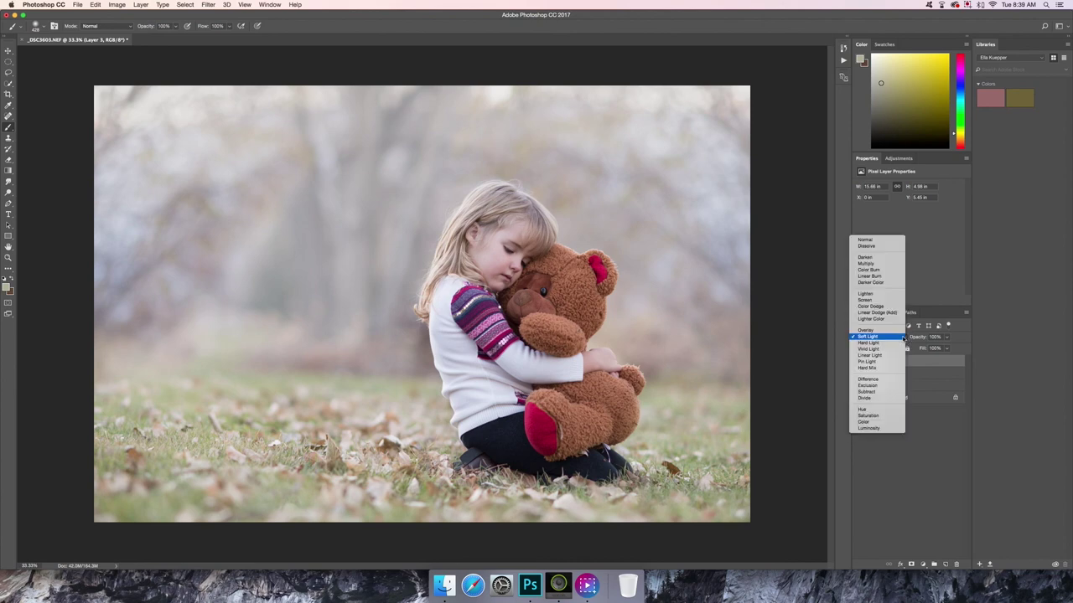
left_click(899, 265)
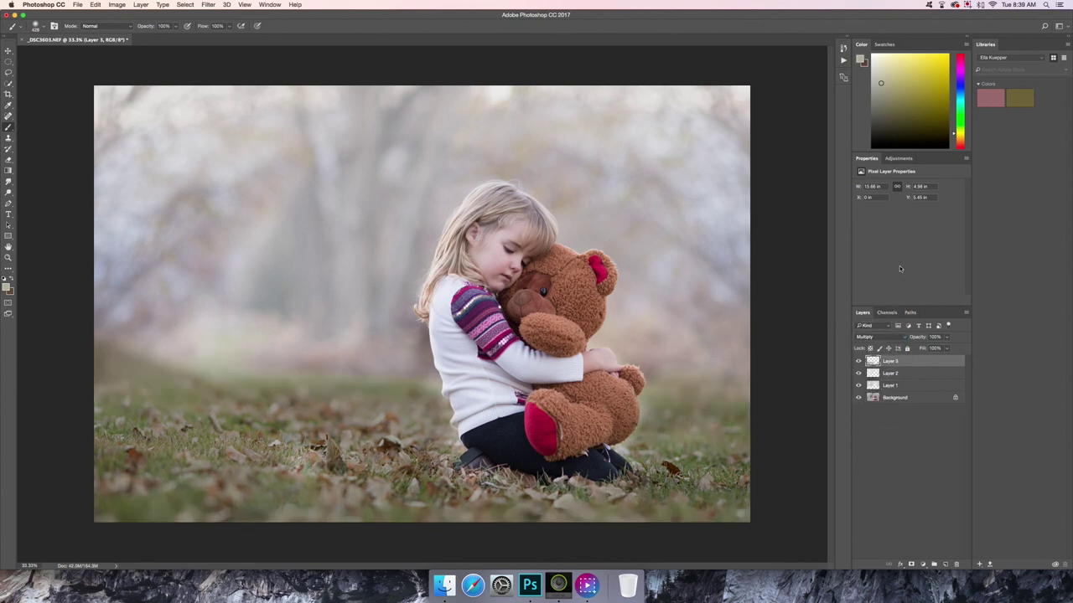
left_click(946, 337)
left_click_drag(926, 349, 949, 349)
left_click(875, 337)
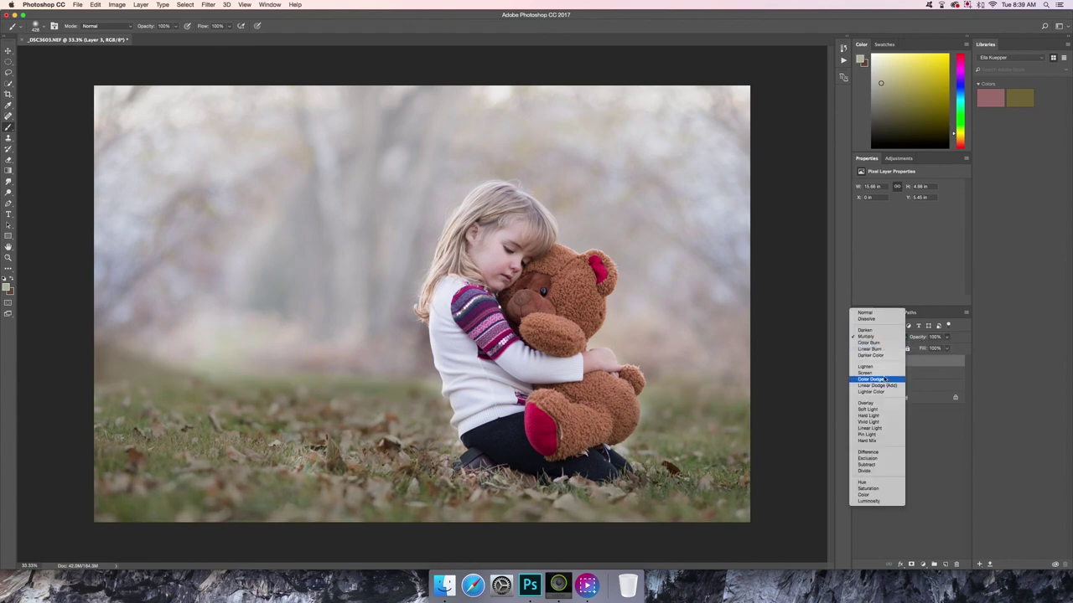
left_click(872, 404)
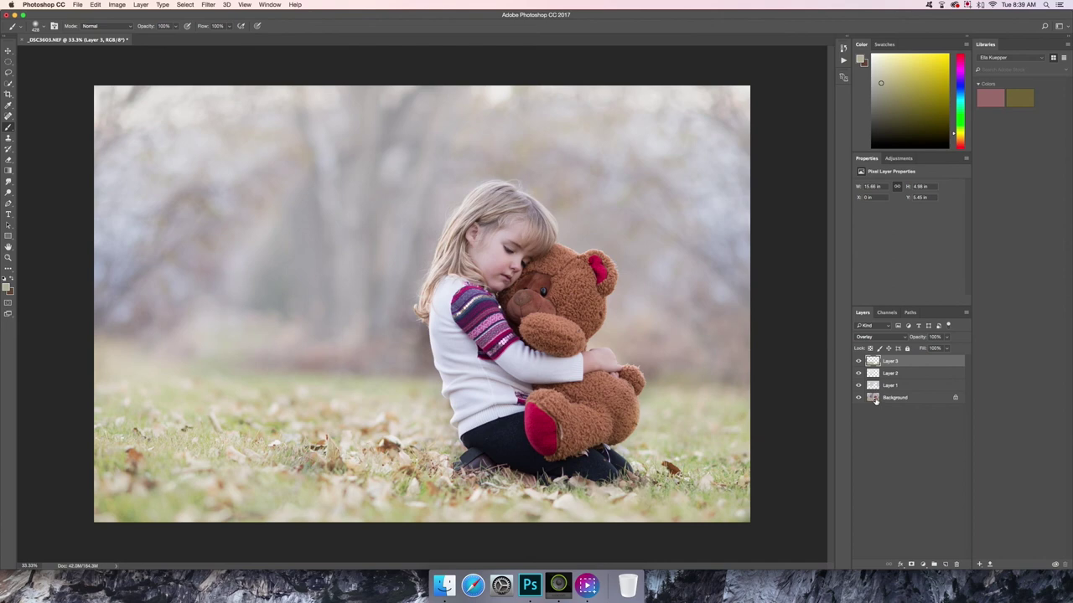
left_click(904, 337)
left_click(904, 349)
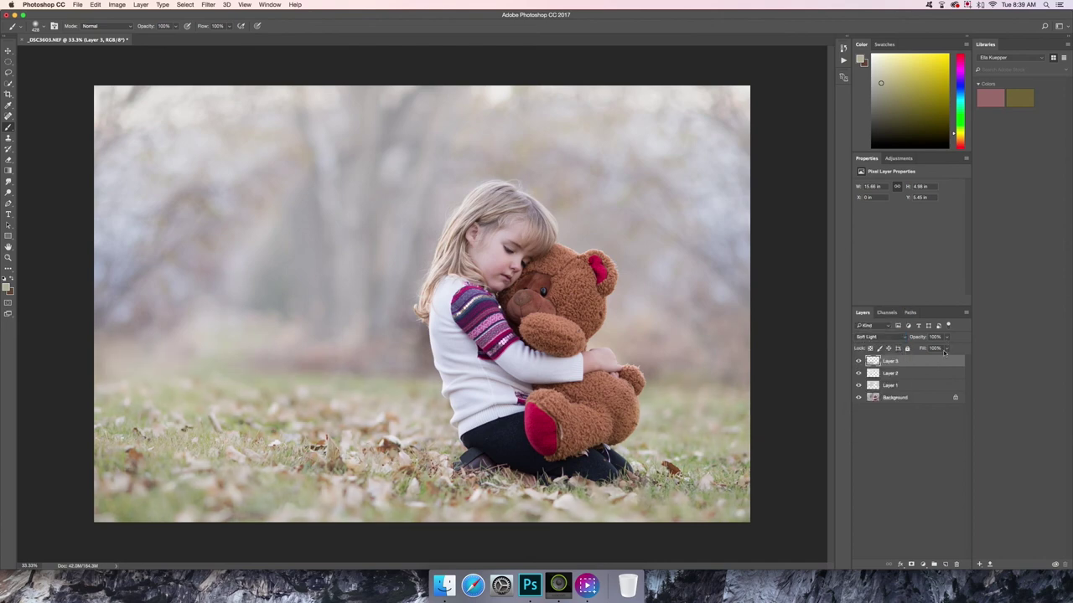
- Set the brush opacity to 50% and paint the sampled colour on Layer 3 across the tree background
left_click(176, 26)
mouse_move(203, 179)
left_mouse_down()
mouse_move(221, 225)
mouse_move(209, 234)
mouse_move(203, 289)
mouse_move(173, 282)
mouse_move(170, 331)
mouse_move(252, 349)
mouse_move(301, 287)
mouse_move(371, 342)
mouse_move(342, 360)
mouse_move(385, 380)
mouse_move(400, 369)
mouse_move(375, 289)
mouse_move(381, 242)
mouse_move(439, 193)
mouse_move(411, 157)
mouse_move(269, 156)
mouse_move(128, 126)
mouse_move(90, 137)
mouse_move(164, 239)
mouse_move(166, 293)
mouse_move(319, 347)
mouse_move(382, 213)
mouse_move(470, 137)
mouse_move(524, 161)
mouse_move(507, 137)
mouse_move(542, 121)
mouse_move(646, 280)
mouse_move(636, 311)
mouse_move(651, 347)
mouse_move(745, 333)
mouse_move(701, 249)
mouse_move(698, 195)
mouse_move(654, 134)
mouse_move(649, 99)
mouse_move(739, 102)
mouse_move(735, 177)
left_mouse_up()
left_click(735, 146)
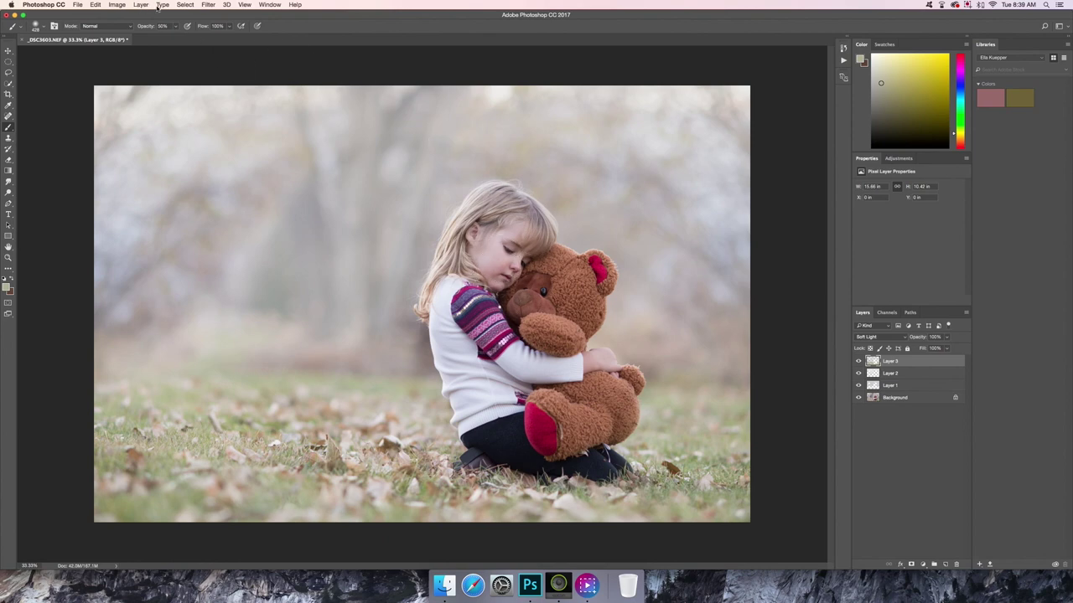
- Duplicate the Background layer and set the copy's blend mode to Screen
left_click(874, 399)
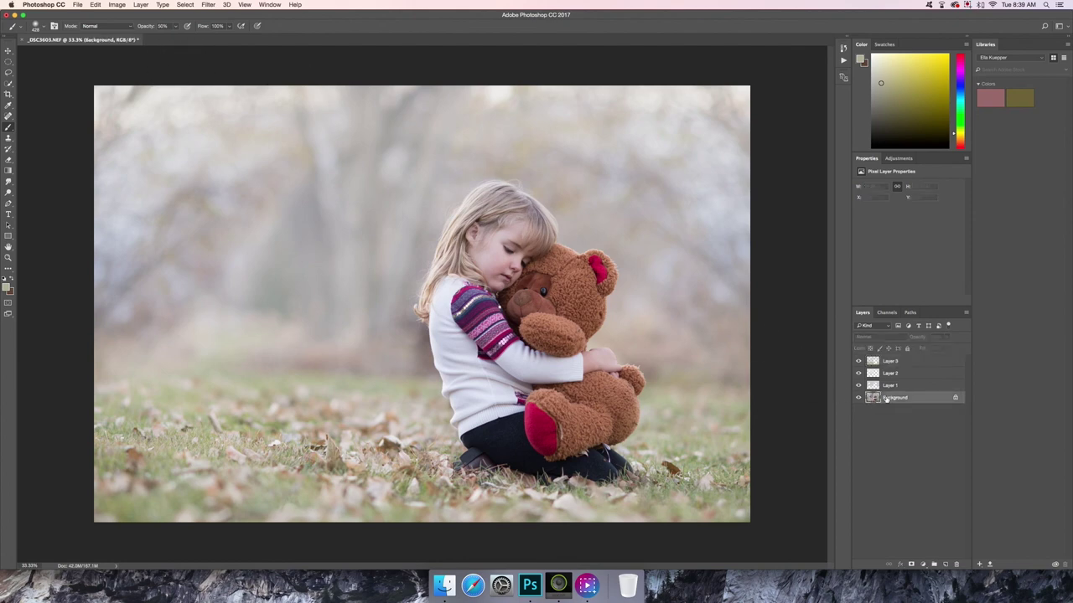
left_click(139, 5)
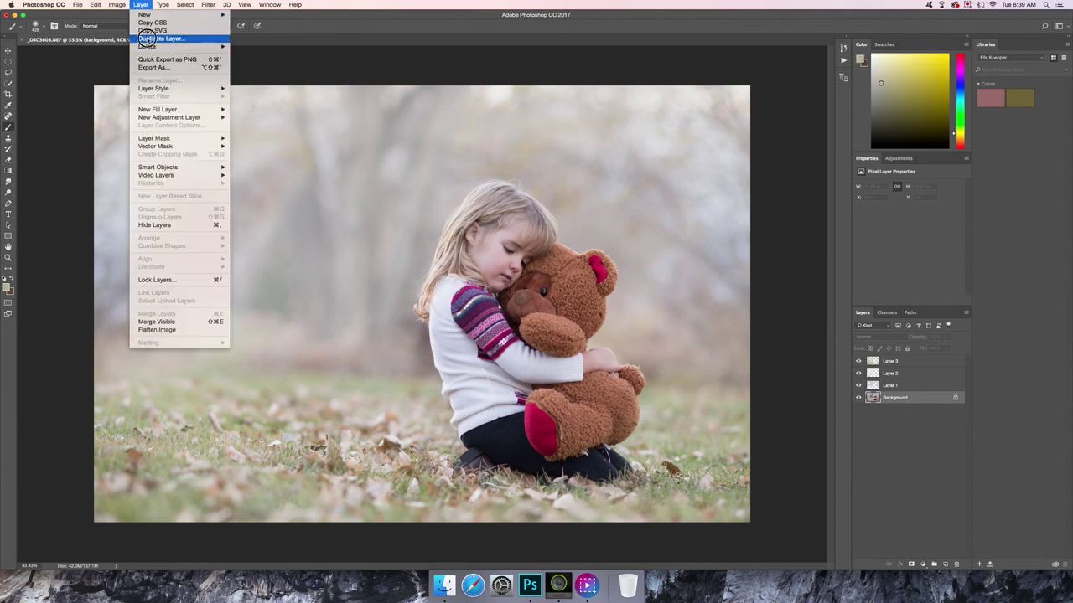
left_click(147, 38)
left_click(612, 251)
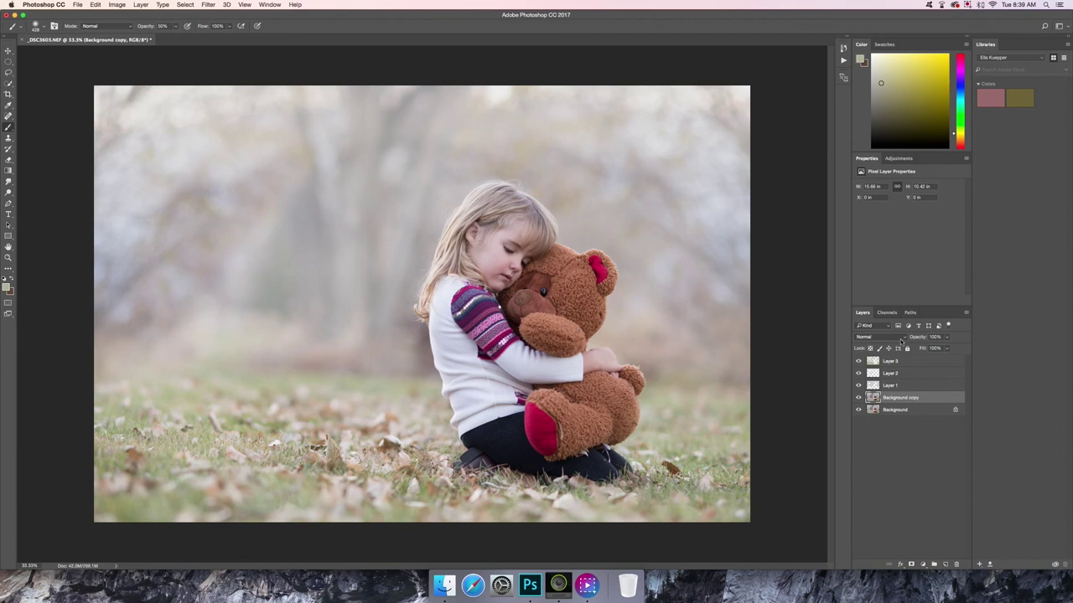
left_click(901, 338)
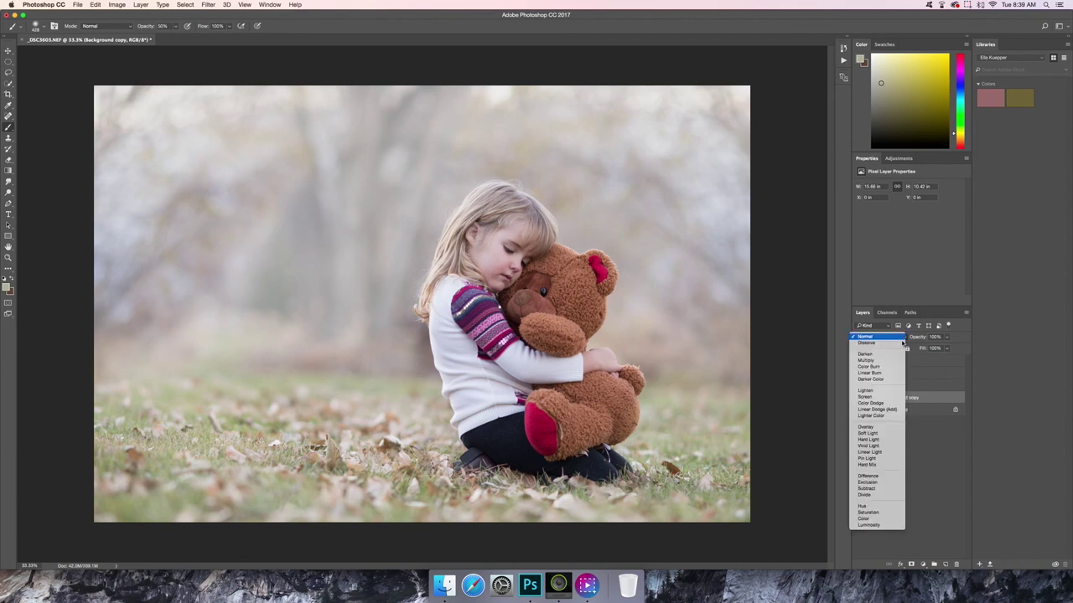
left_click(887, 399)
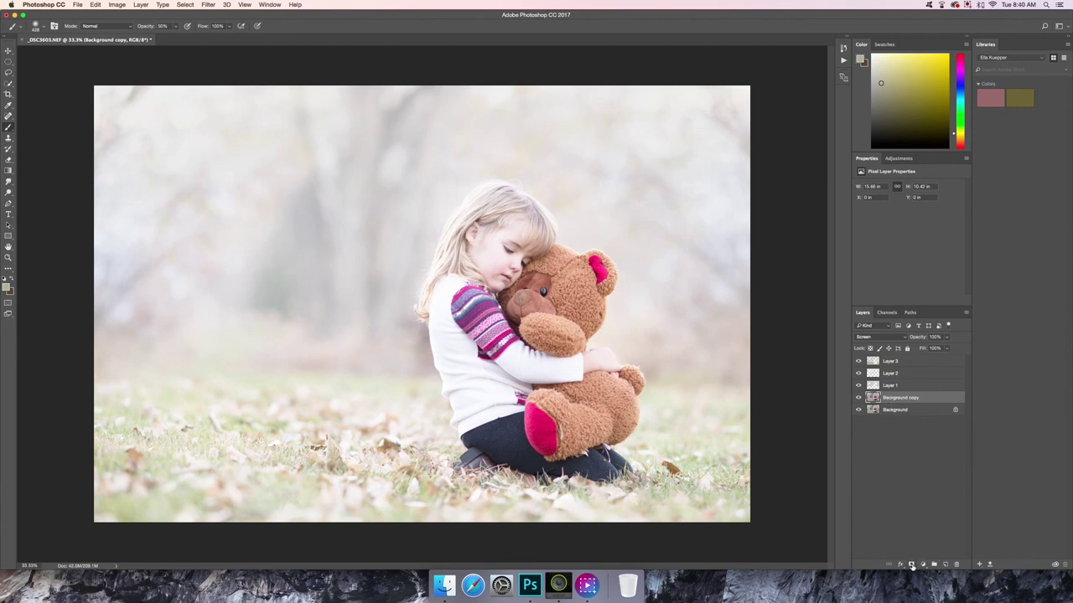
- Add a layer mask inverted to black to the Background copy and move the layer to the top of the stack
left_click(911, 565)
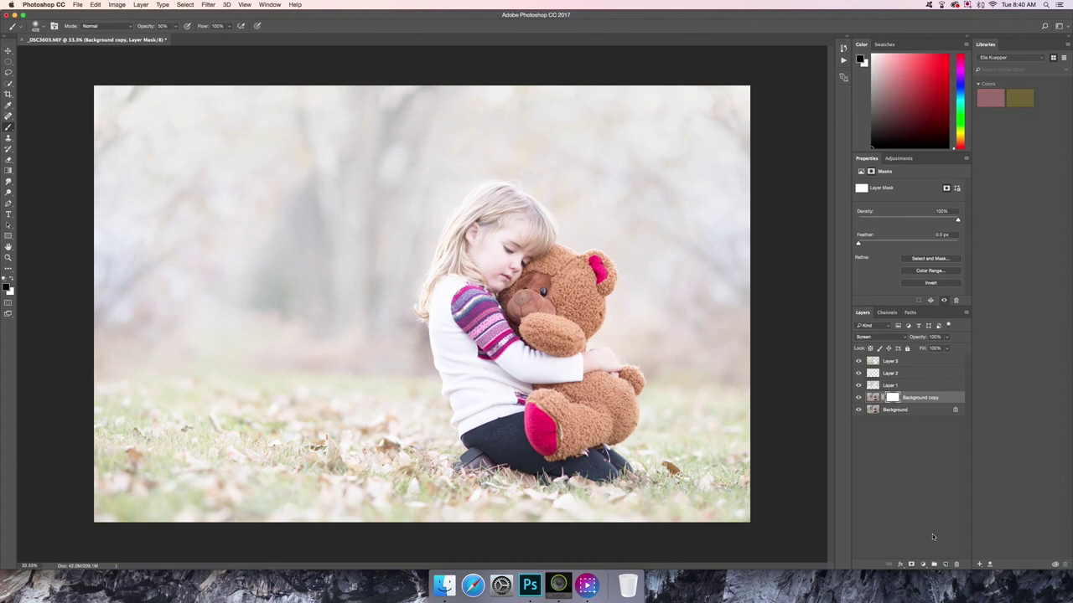
key("super+i")
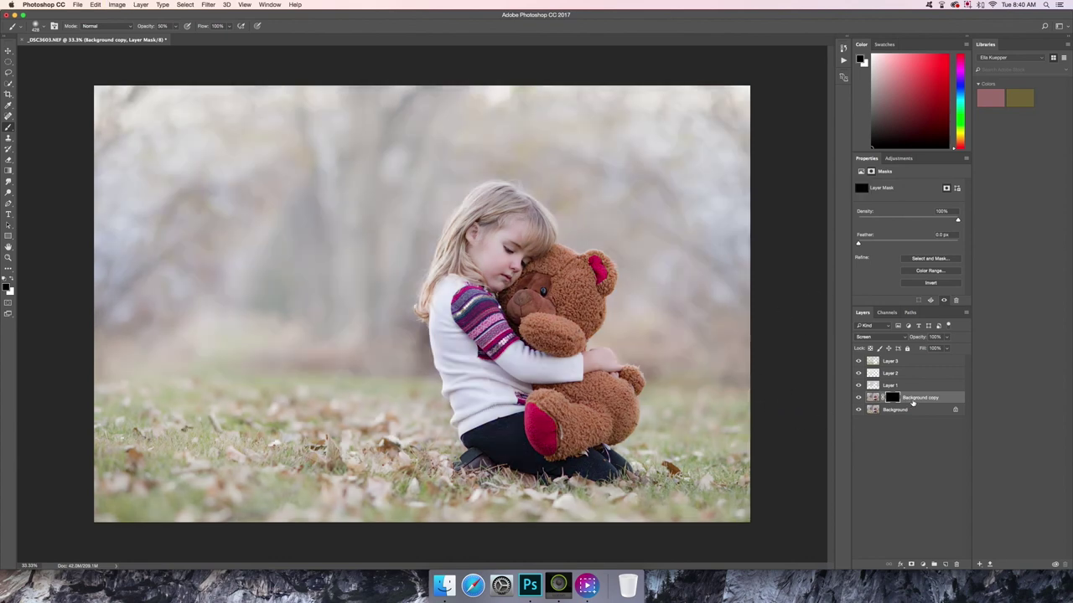
left_click_drag(913, 401, 910, 362)
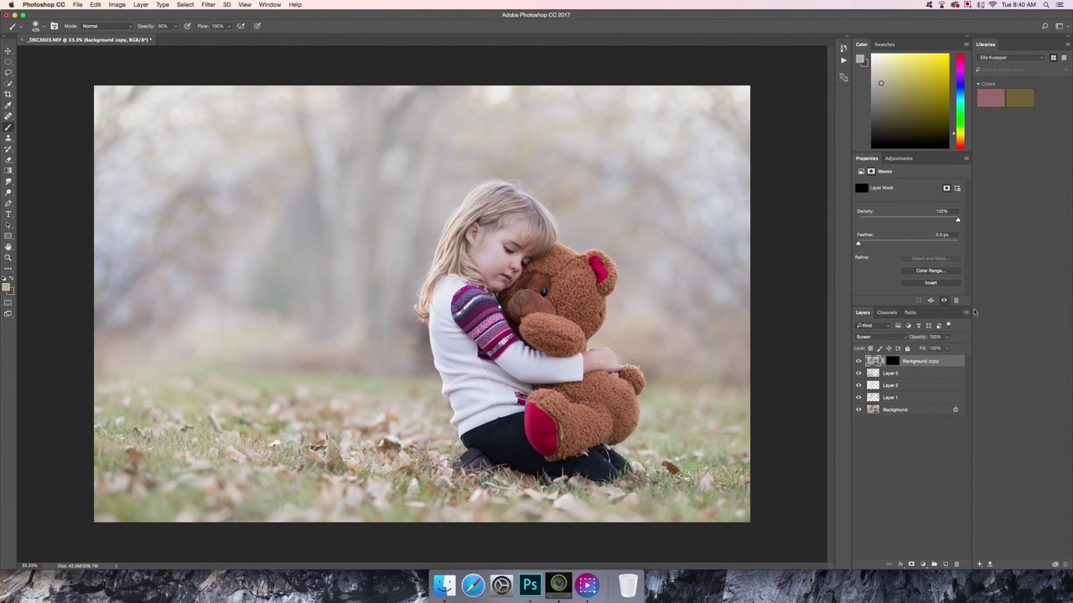
- Paint white on the Background copy's mask over the girl's face with a soft brush of about 118 px
left_click(893, 363)
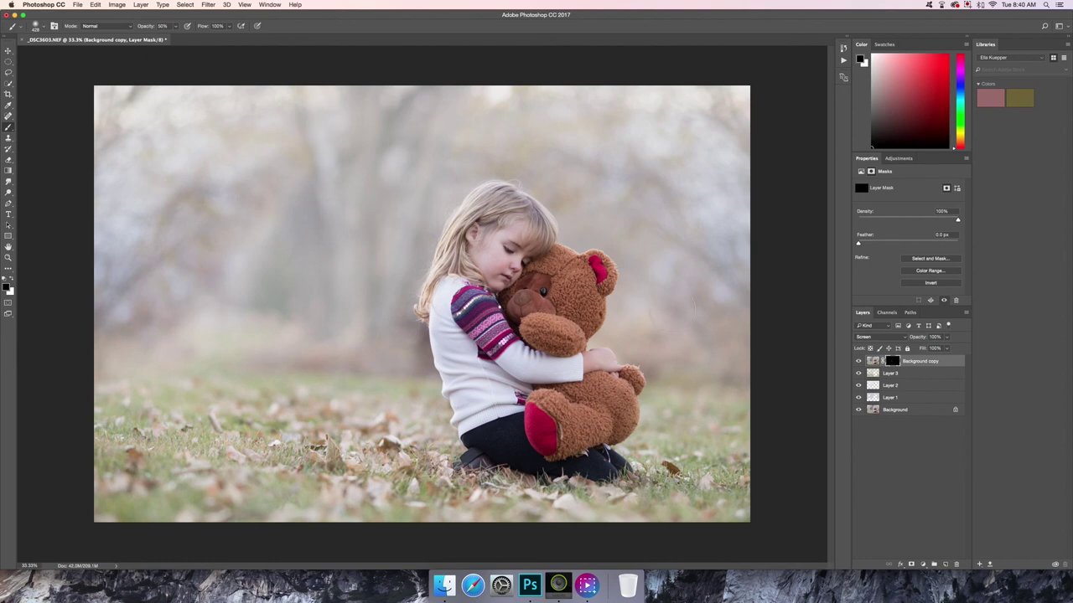
left_click(13, 284)
right_click(527, 231)
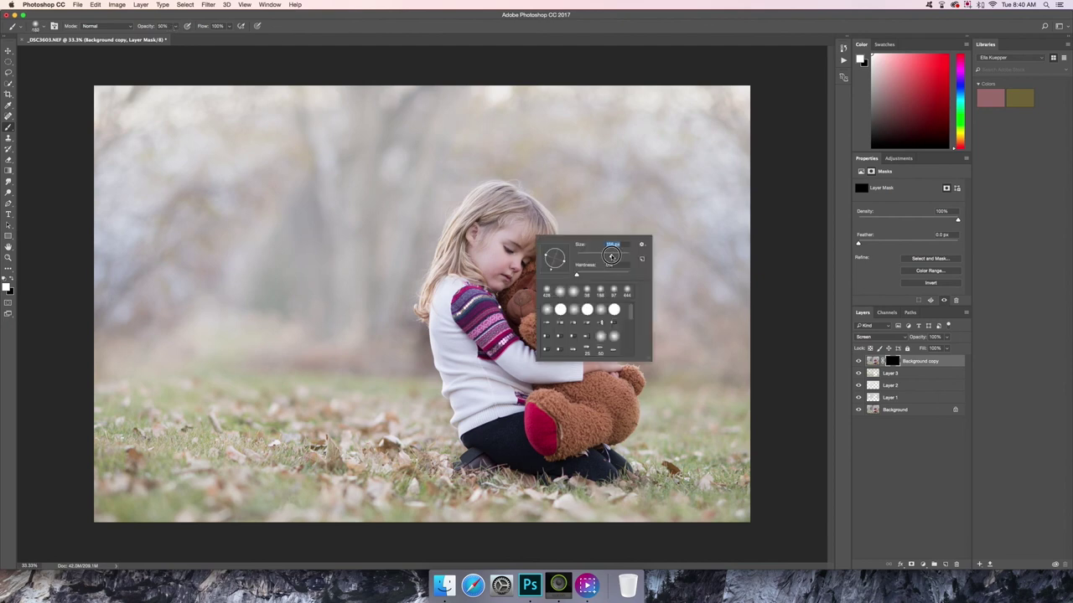
mouse_move(494, 254)
left_mouse_down()
mouse_move(499, 281)
mouse_move(516, 266)
mouse_move(515, 227)
mouse_move(540, 234)
mouse_move(503, 215)
mouse_move(480, 219)
mouse_move(457, 230)
mouse_move(466, 259)
left_mouse_up()
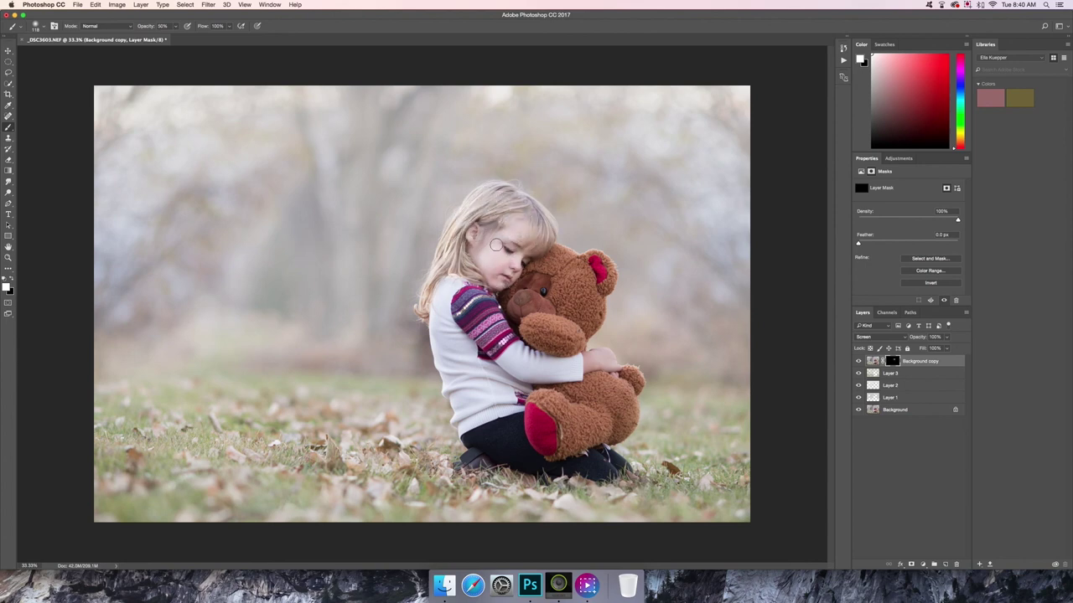
- Enlarge the brush and paint the Background copy's mask white over the girl's hair and body to brighten her
right_click(545, 254)
left_click_drag(615, 275, 628, 275)
mouse_move(503, 225)
left_mouse_down()
mouse_move(446, 273)
mouse_move(511, 265)
mouse_move(531, 231)
mouse_move(524, 211)
mouse_move(537, 235)
mouse_move(516, 260)
mouse_move(566, 280)
mouse_move(578, 274)
mouse_move(592, 293)
mouse_move(577, 323)
mouse_move(518, 305)
mouse_move(563, 326)
mouse_move(573, 366)
mouse_move(596, 365)
mouse_move(571, 394)
mouse_move(588, 406)
mouse_move(626, 385)
mouse_move(621, 417)
mouse_move(558, 429)
mouse_move(549, 410)
mouse_move(546, 433)
mouse_move(509, 434)
mouse_move(526, 450)
mouse_move(597, 463)
mouse_move(486, 404)
mouse_move(461, 348)
mouse_move(463, 302)
mouse_move(553, 355)
mouse_move(596, 361)
mouse_move(518, 330)
mouse_move(502, 276)
mouse_move(511, 249)
mouse_move(466, 229)
mouse_move(491, 206)
left_mouse_up()
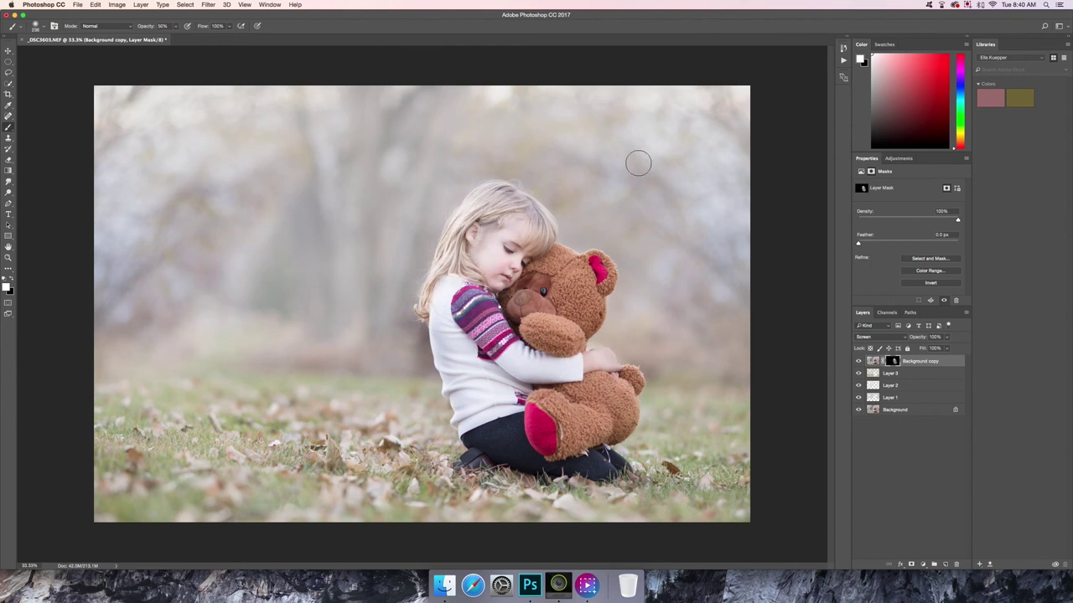
left_click_drag(503, 259, 498, 214)
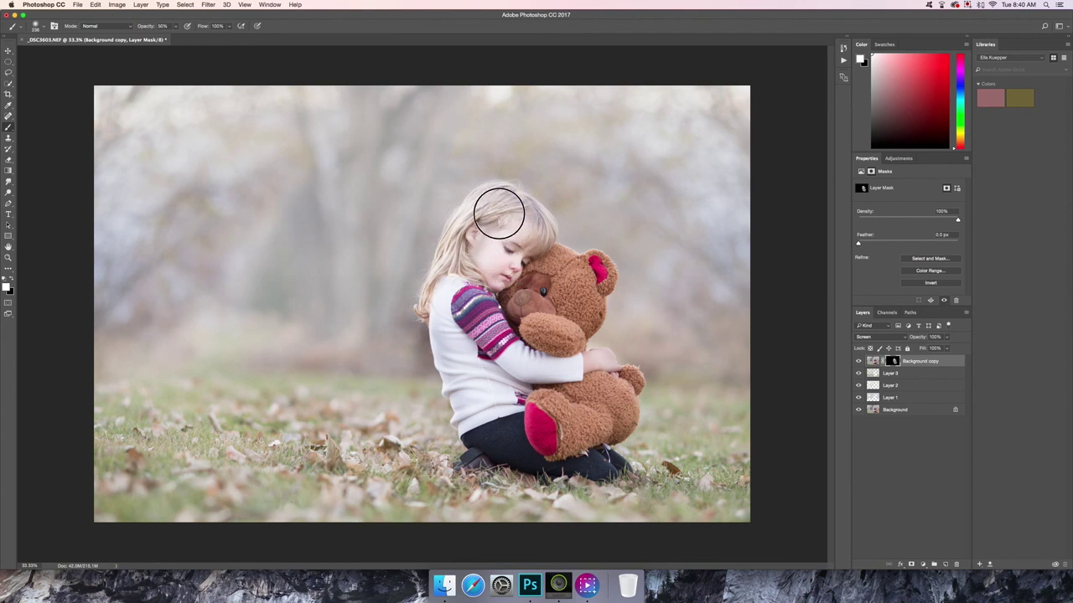
- Lower the Background copy's opacity to 60% and compare the photo with and without the layer
left_click(947, 337)
left_click_drag(945, 348, 932, 347)
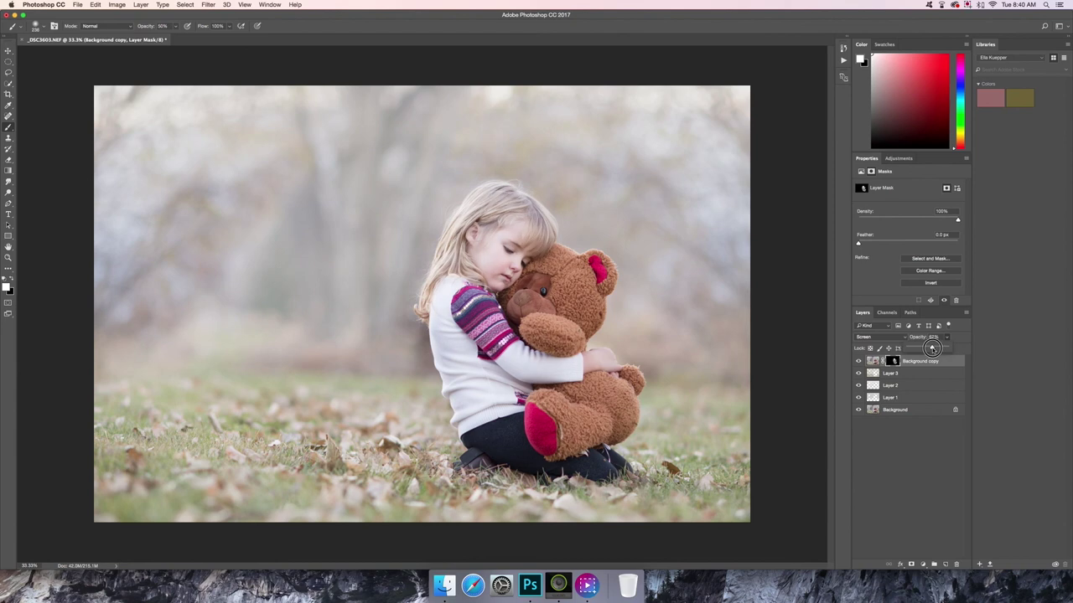
left_click_drag(930, 348, 930, 348)
left_click(858, 362)
left_click(858, 362)
left_click(858, 363)
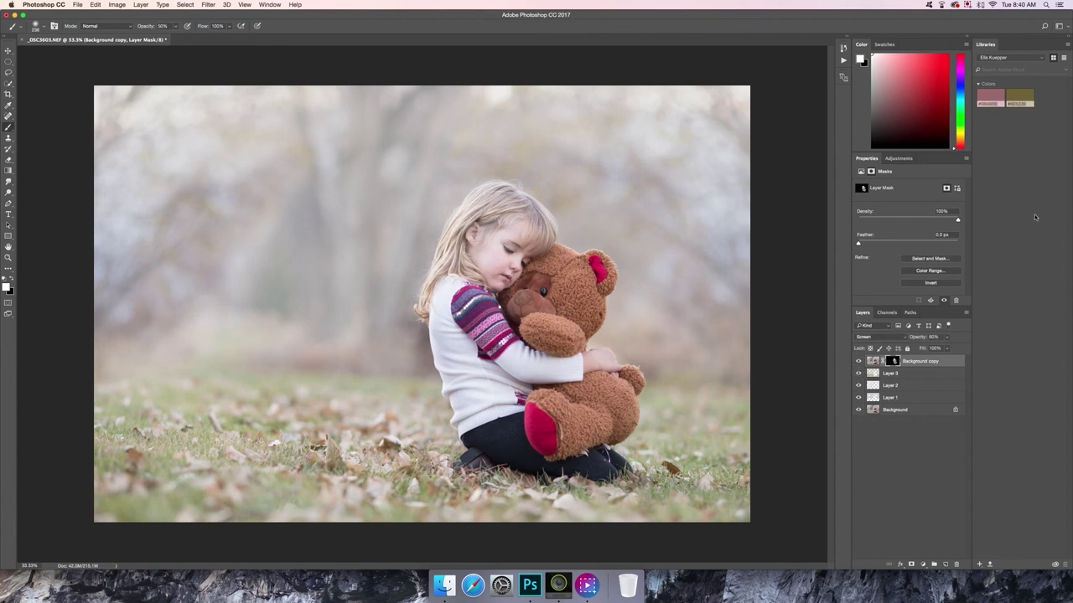
left_click(858, 361)
left_click(858, 361)
- Add a solid colour fill layer at 20% opacity on top of the stack
left_click(141, 5)
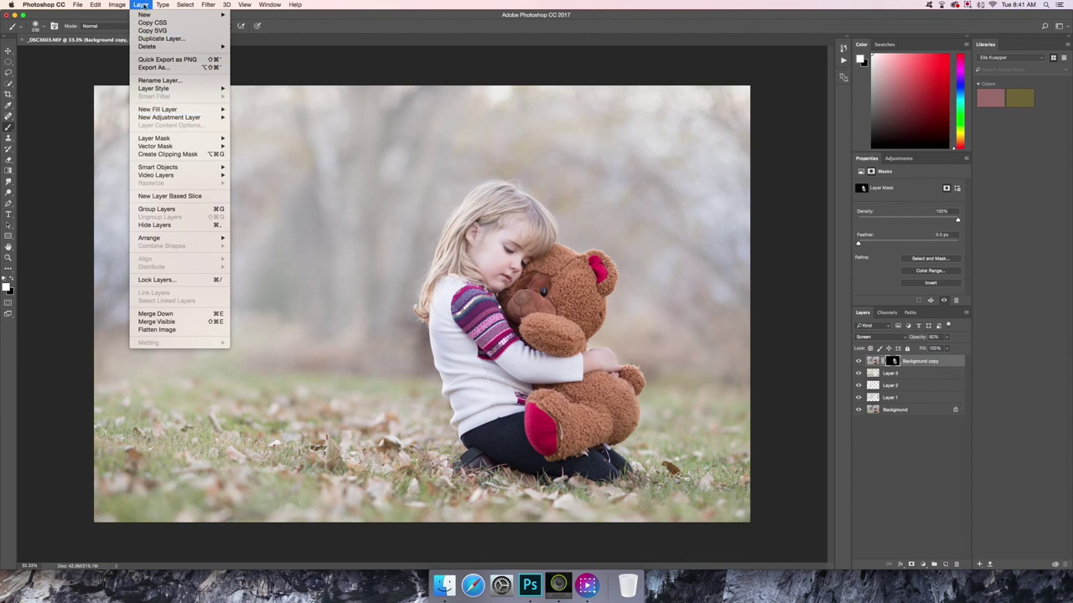
mouse_move(212, 111)
left_click(255, 110)
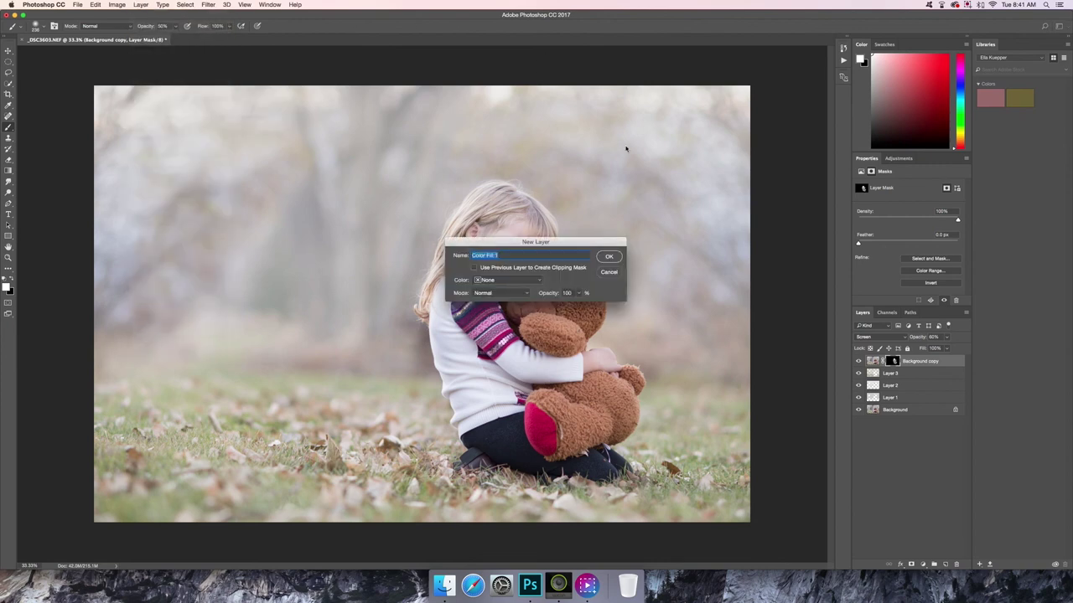
left_click(575, 292)
type("20")
key("Return")
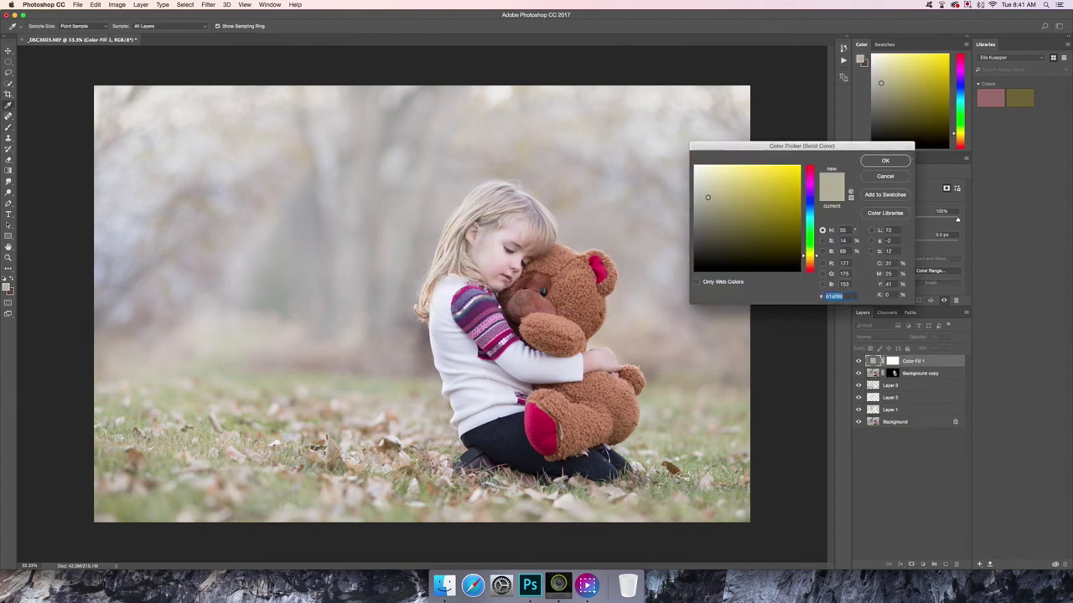
- Try dark olive and purple tones as the colour fill
left_click(725, 243)
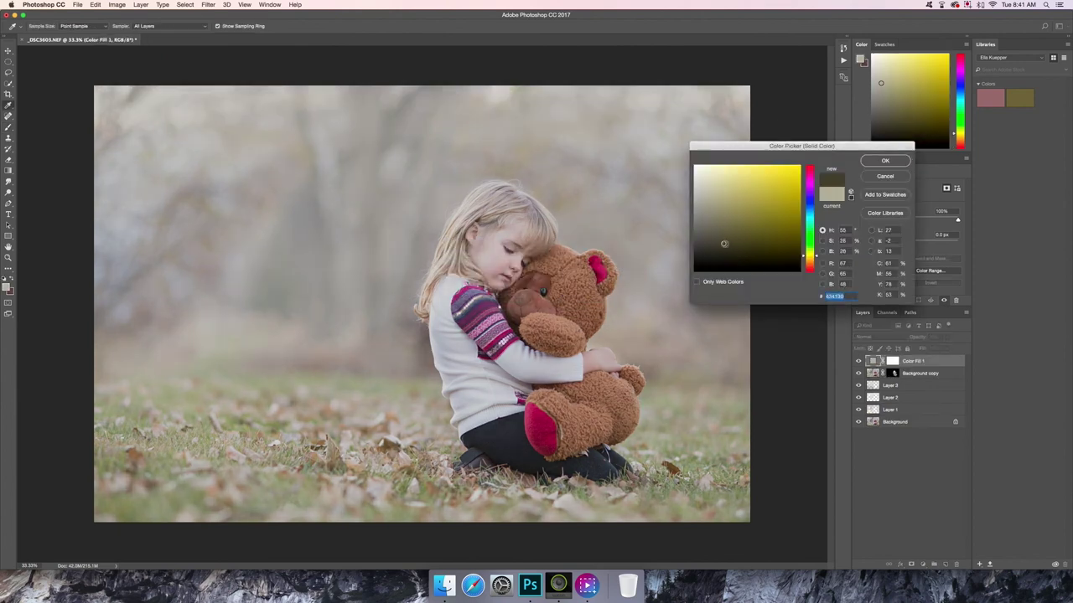
left_click(823, 198)
left_click(808, 206)
left_click(782, 217)
left_click(769, 193)
left_click(810, 182)
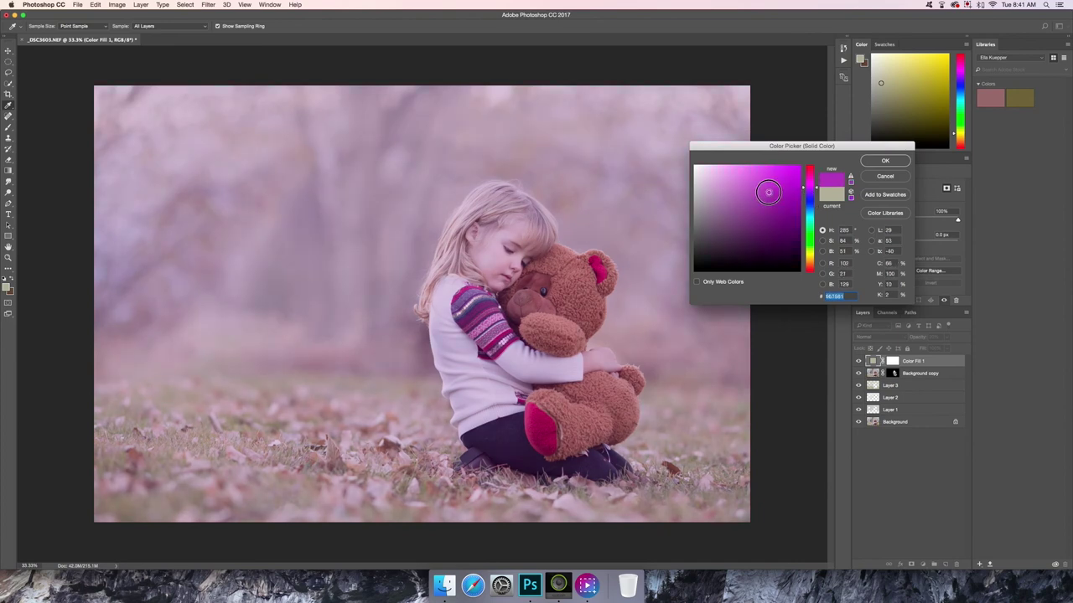
- Try dark brown, pale peach and burnt orange tones as the colour fill
left_click(809, 262)
left_click(781, 242)
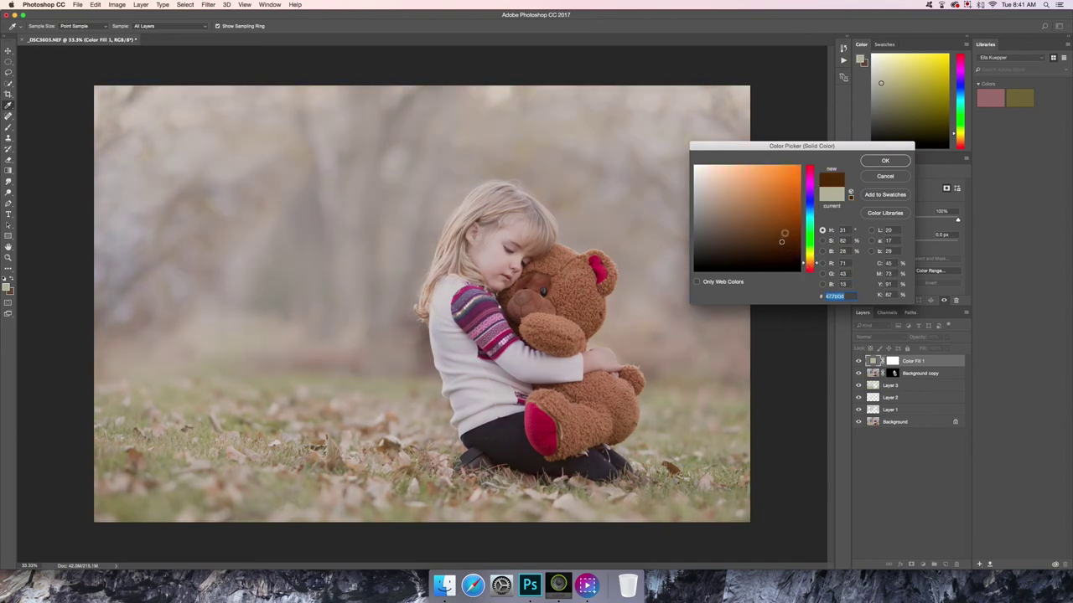
left_click(730, 176)
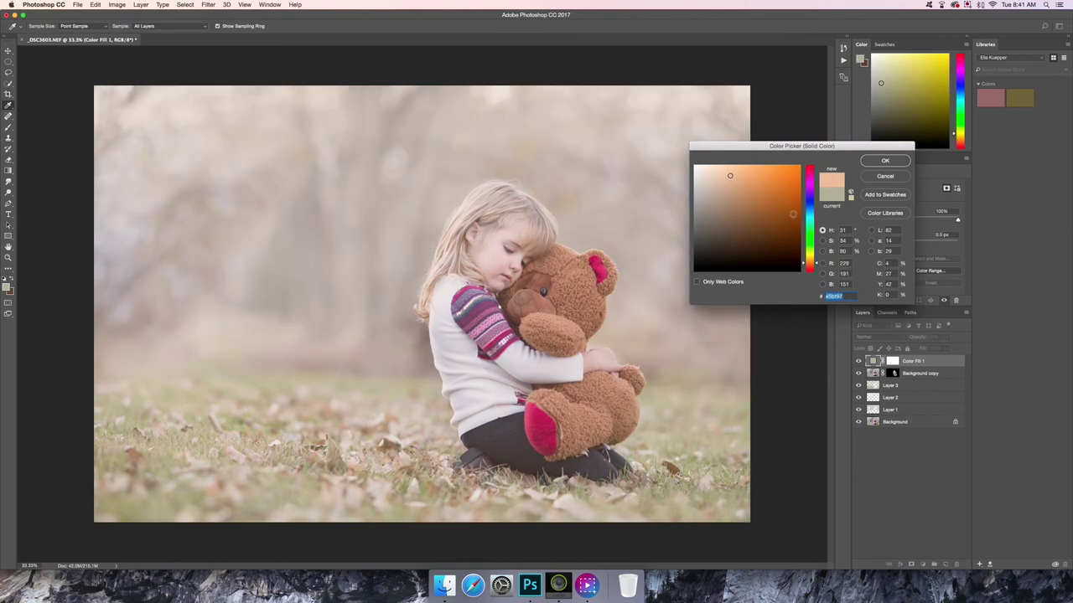
left_click(762, 172)
left_click(737, 174)
left_click(808, 266)
left_click(765, 203)
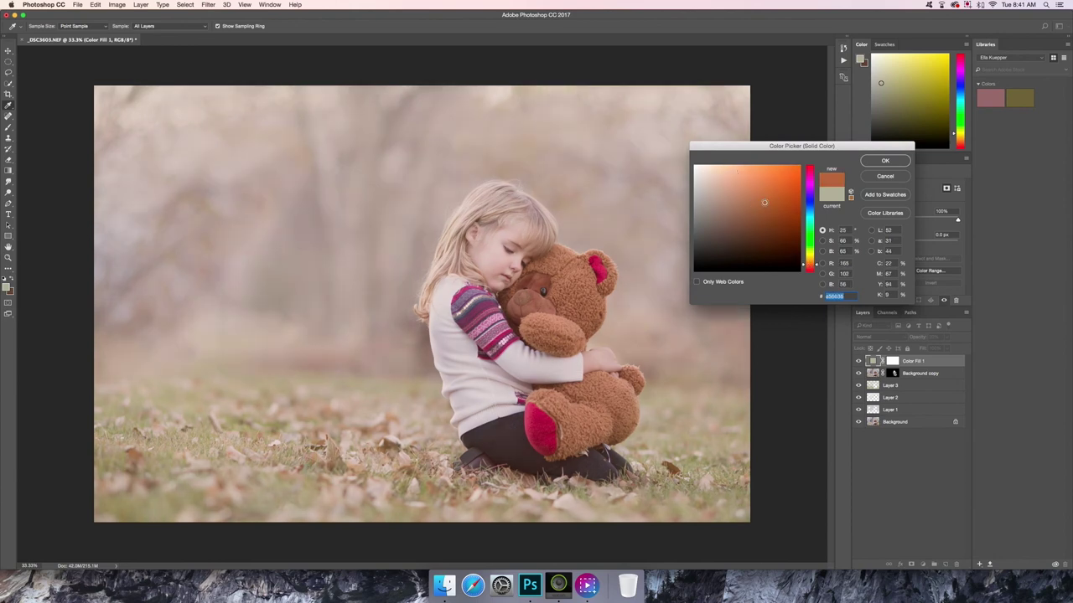
- Set the fill layer's colour to a light peach with H 23, S 35 and B 93
left_click(730, 172)
left_click(742, 203)
mouse_move(808, 268)
left_mouse_down()
mouse_move(808, 254)
mouse_move(806, 268)
left_mouse_up()
left_click(730, 182)
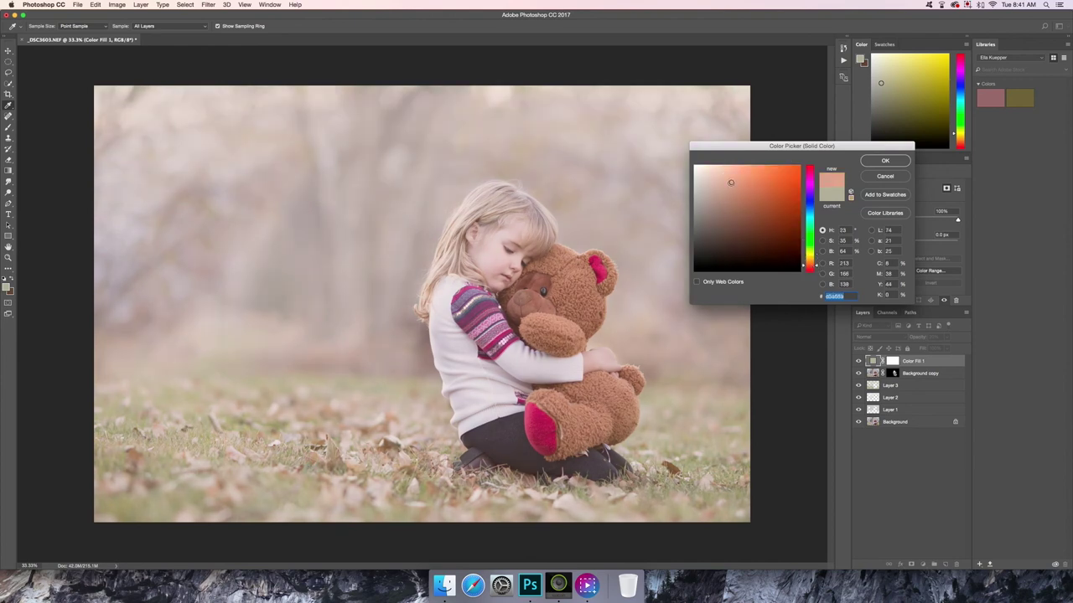
left_click(788, 181)
left_click(730, 172)
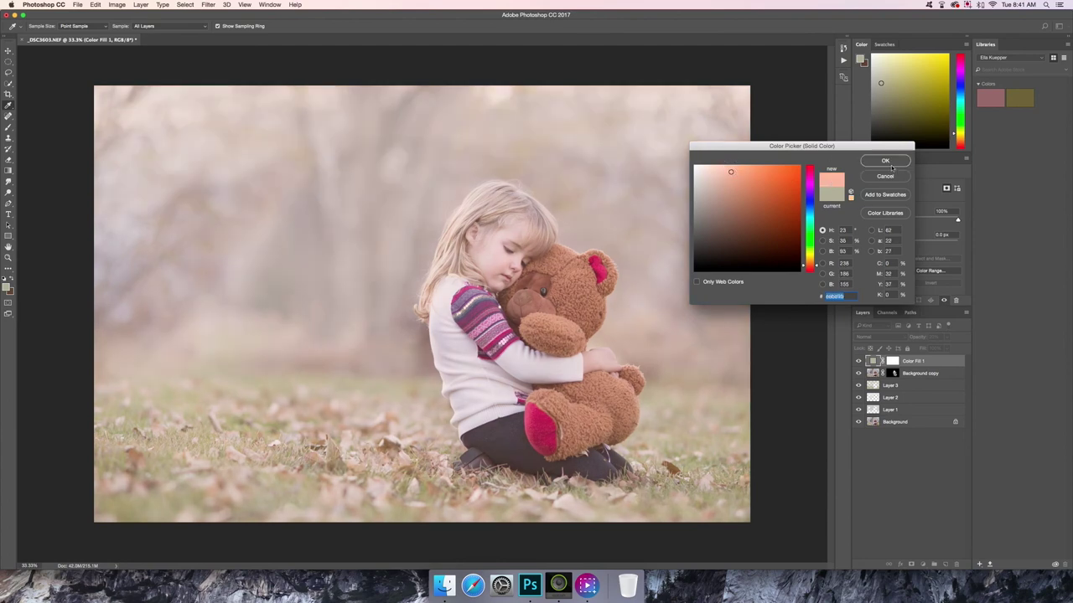
left_click(888, 164)
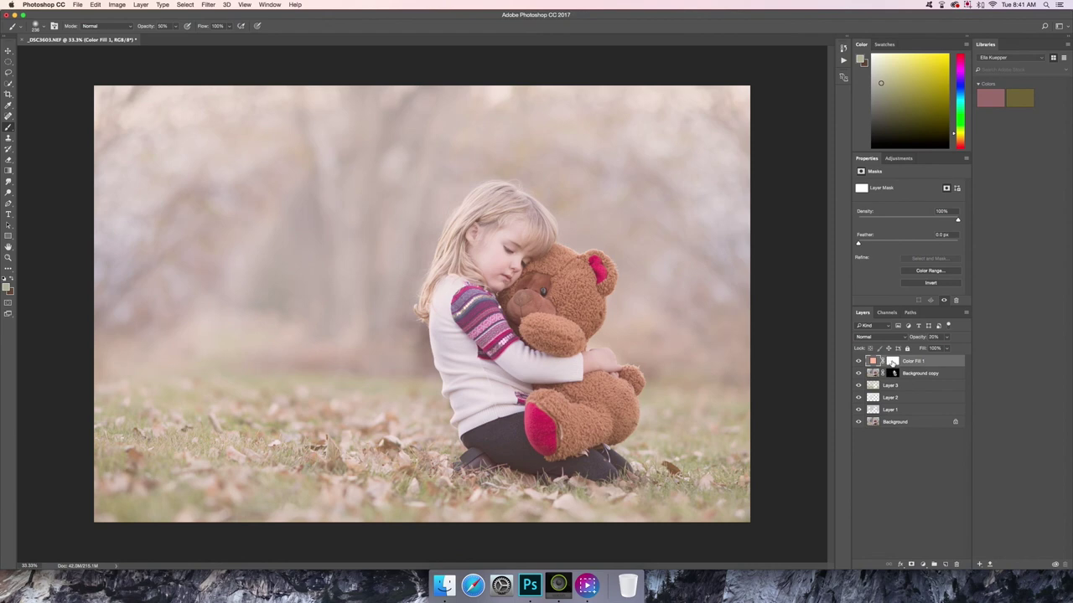
- Paint black on the Color Fill 1 mask over the girl and the teddy bear to remove the tint there
left_click(893, 362)
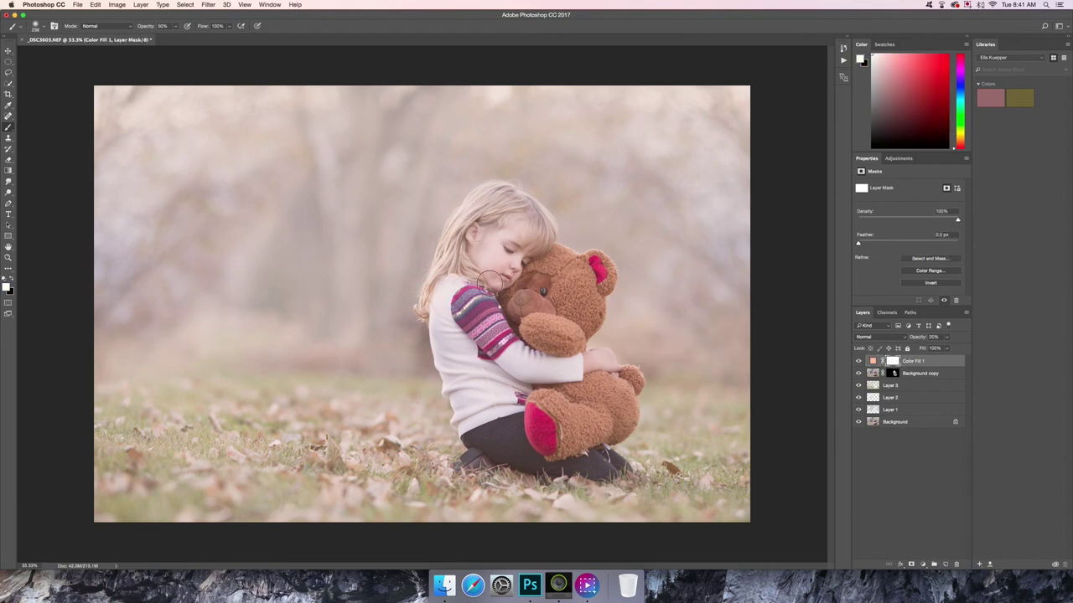
left_click(13, 283)
left_click(12, 280)
left_click(12, 281)
left_click(11, 280)
left_click(11, 280)
left_click_drag(522, 226, 512, 252)
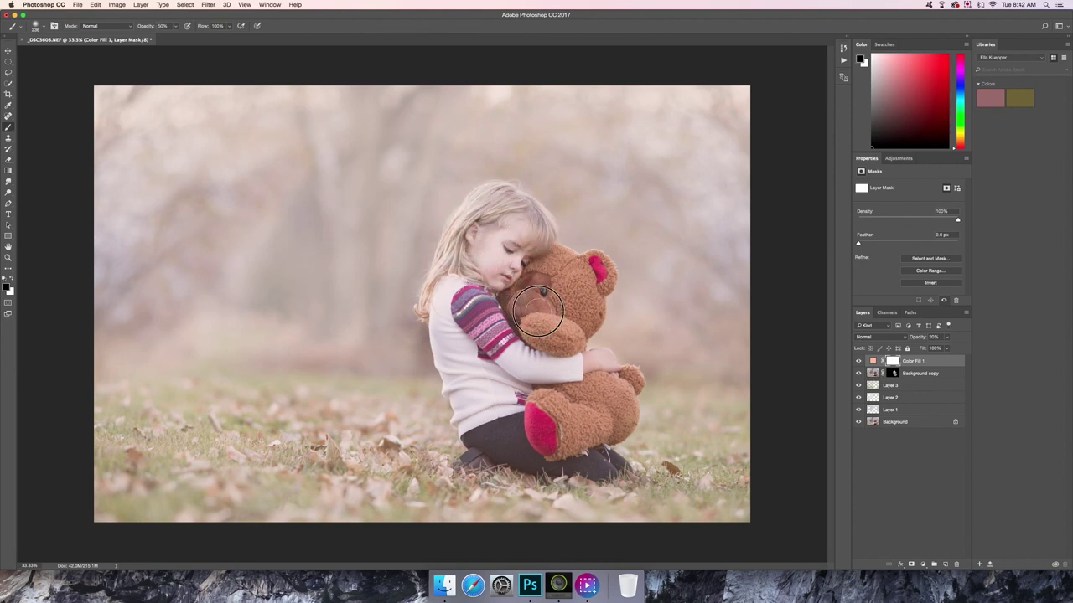
mouse_move(559, 337)
left_mouse_down()
mouse_move(592, 362)
mouse_move(628, 402)
mouse_move(624, 414)
mouse_move(576, 418)
mouse_move(541, 404)
mouse_move(561, 439)
mouse_move(491, 396)
mouse_move(477, 416)
mouse_move(431, 308)
mouse_move(462, 223)
mouse_move(457, 287)
mouse_move(529, 373)
mouse_move(629, 390)
mouse_move(579, 438)
mouse_move(602, 463)
mouse_move(477, 439)
mouse_move(527, 426)
mouse_move(476, 458)
mouse_move(496, 440)
mouse_move(495, 405)
mouse_move(485, 333)
mouse_move(454, 286)
mouse_move(488, 259)
mouse_move(492, 228)
left_mouse_up()
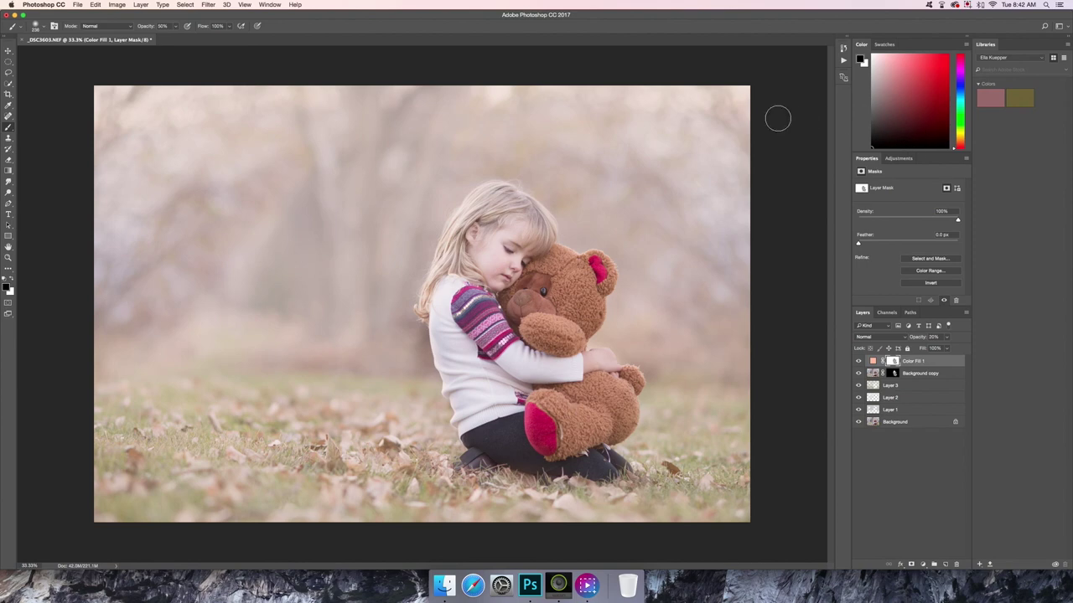
- Add a Selective Color adjustment layer with the default settings above Color Fill 1
left_click(141, 5)
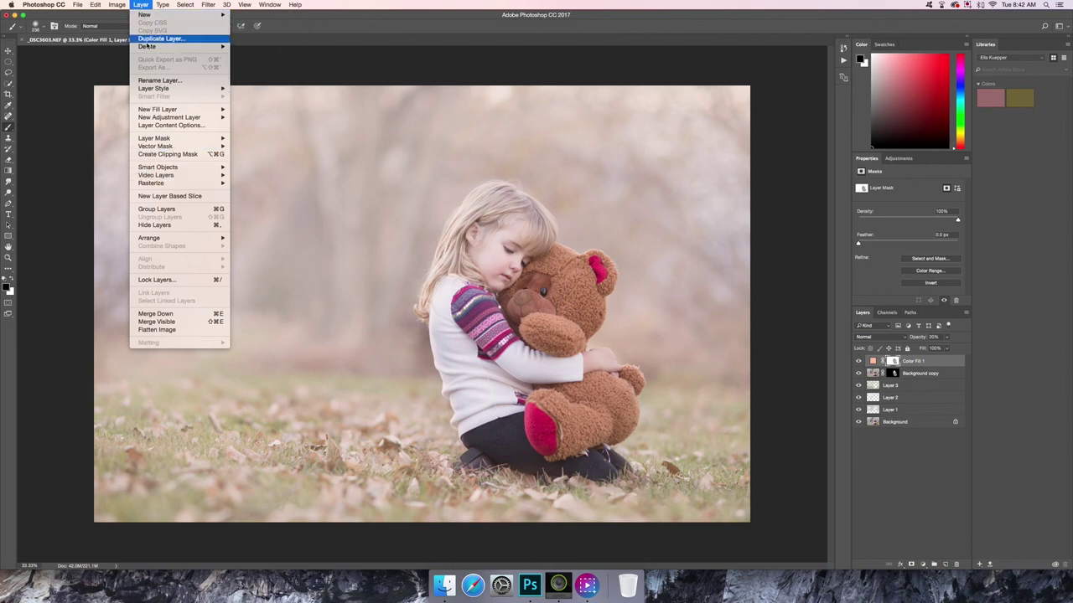
mouse_move(197, 117)
left_click(257, 247)
left_click(611, 257)
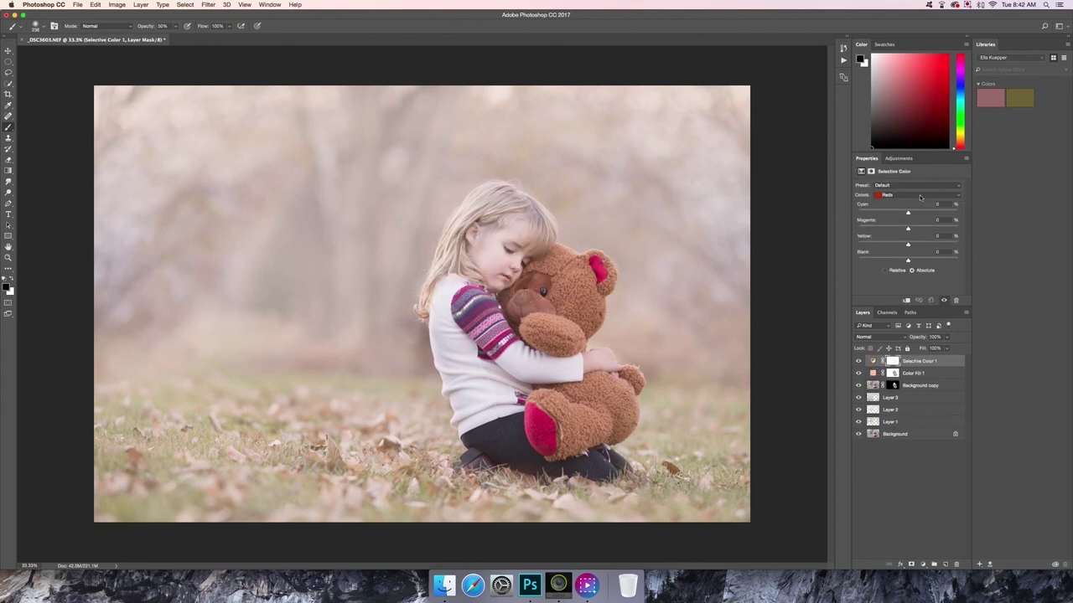
- Set the Selective Color Magentas to Cyan +100, Magenta -51, Yellow +98 and Black +1
left_click(959, 197)
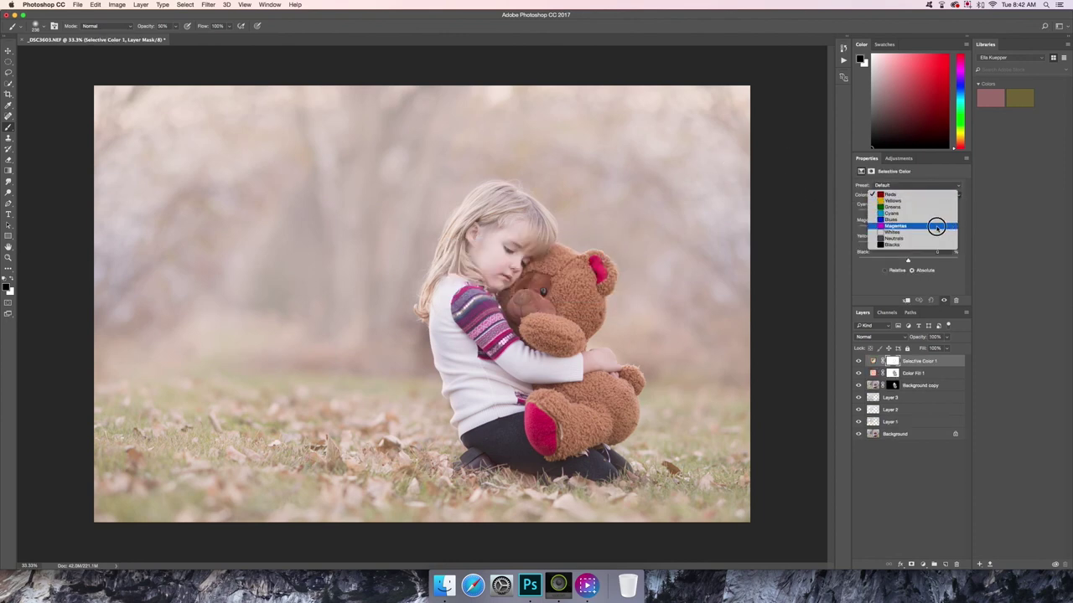
left_click(926, 225)
left_click_drag(907, 212, 969, 220)
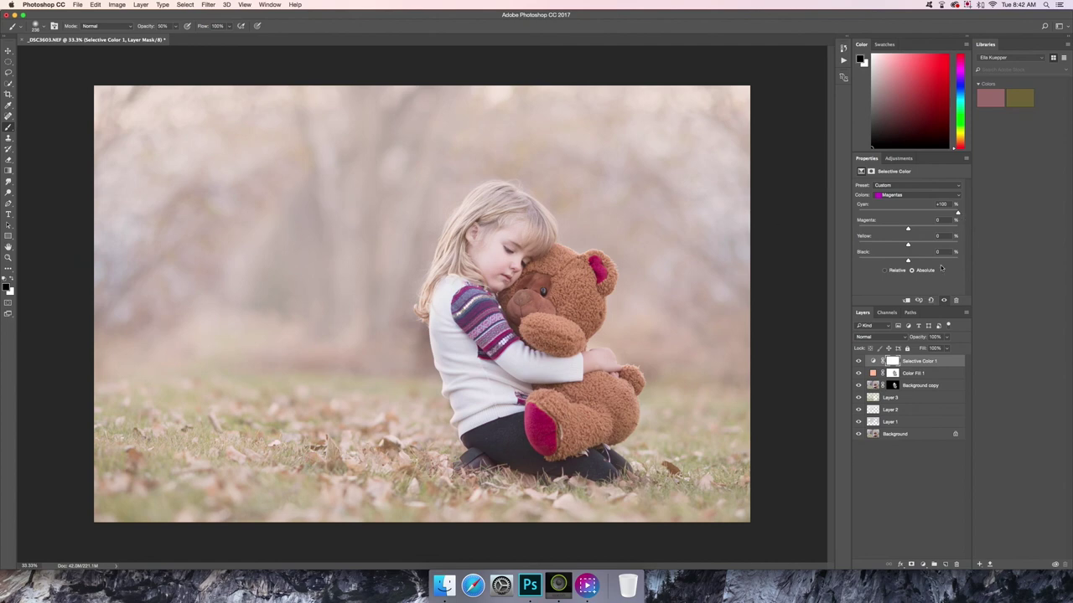
left_click_drag(914, 226, 847, 225)
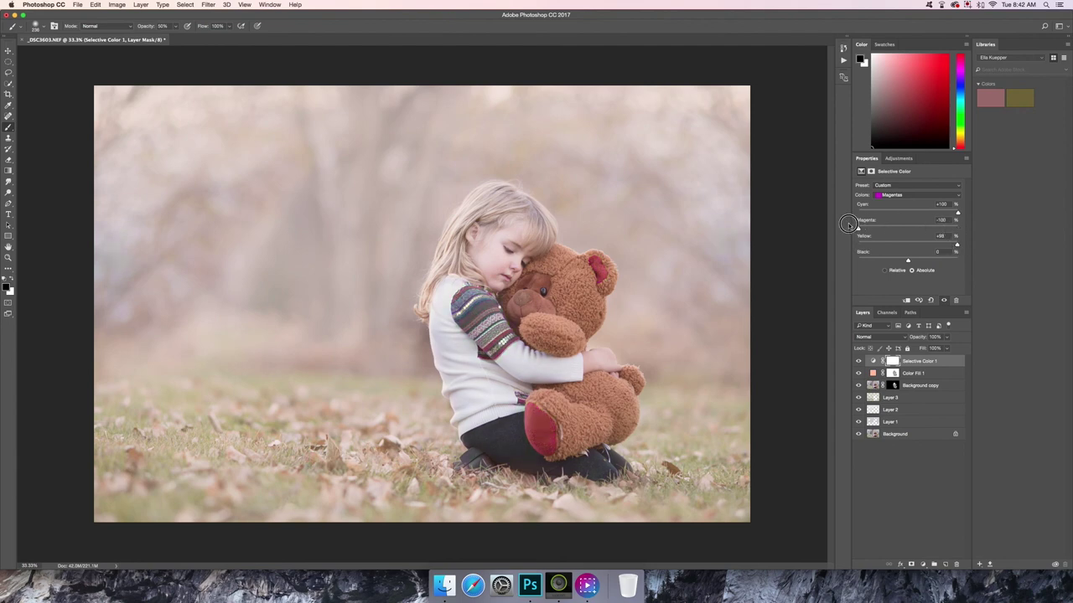
left_click_drag(849, 224, 848, 224)
left_click_drag(856, 225, 863, 256)
left_click_drag(952, 268, 910, 264)
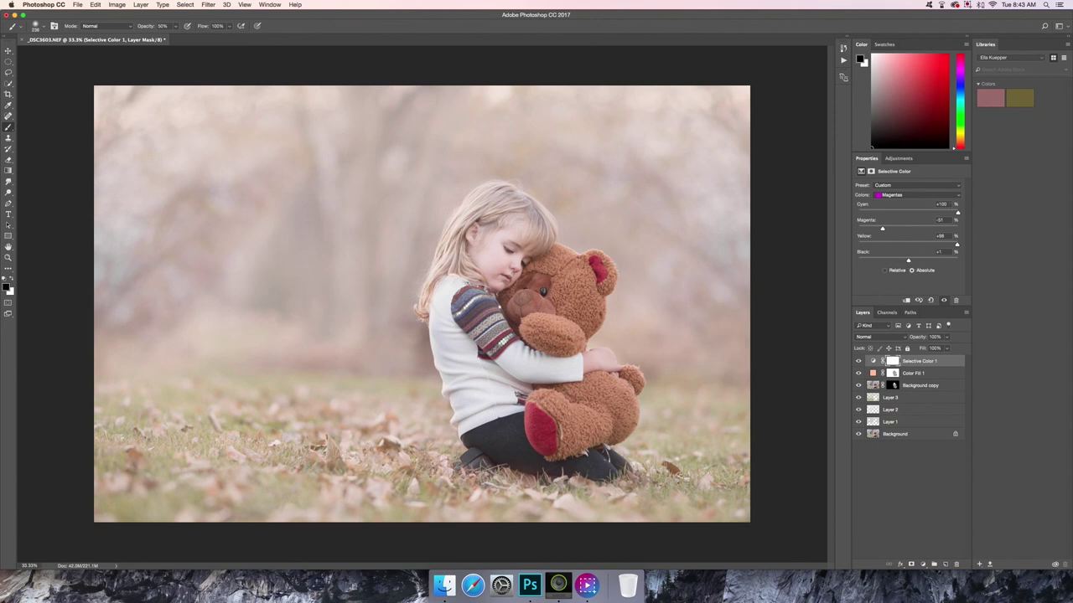
- Set the Selective Color Reds to Cyan -100, Magenta -34, Yellow +100 and Black +50
left_click(958, 198)
left_click(890, 165)
left_click_drag(909, 212, 854, 221)
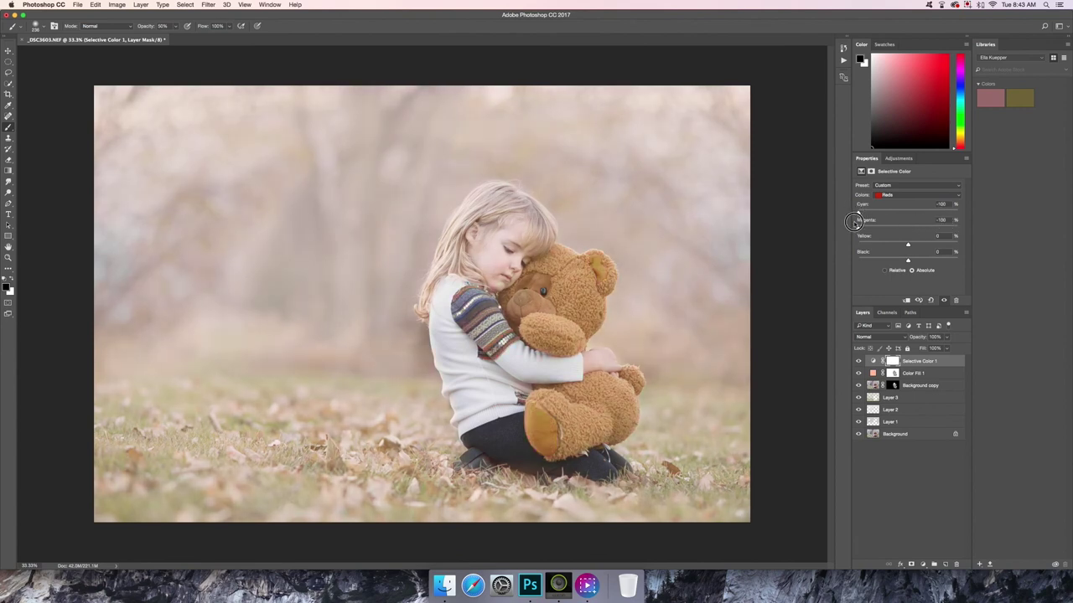
left_click_drag(947, 240, 932, 262)
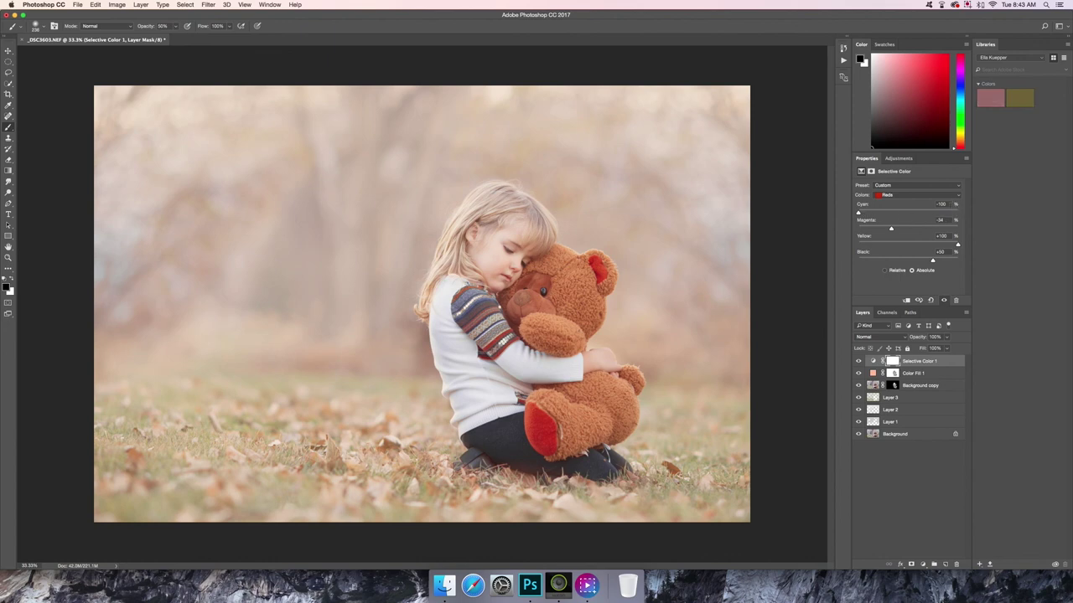
left_click(958, 195)
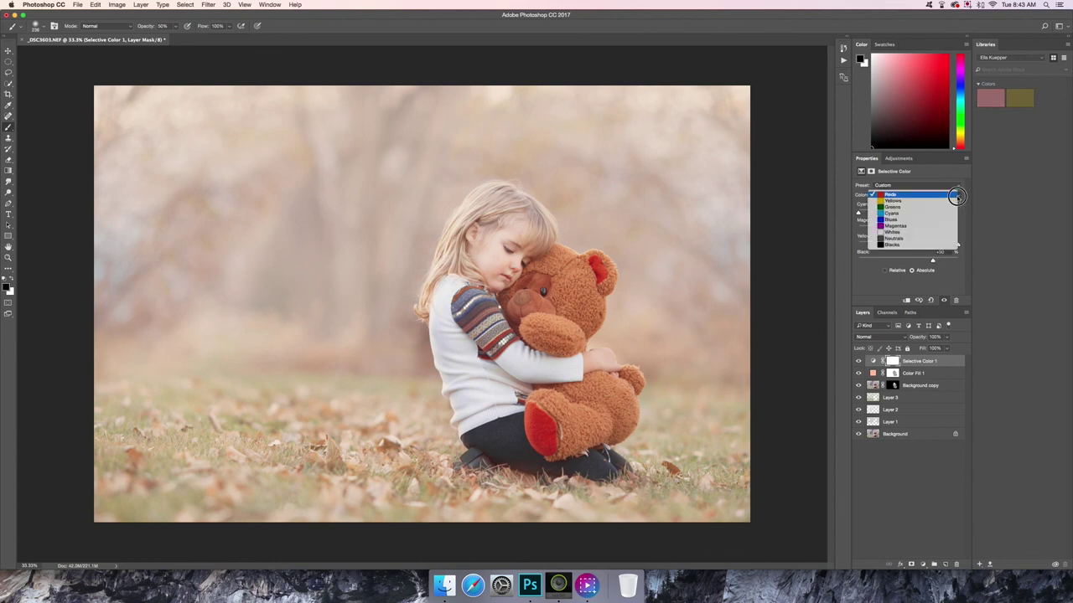
left_click(950, 201)
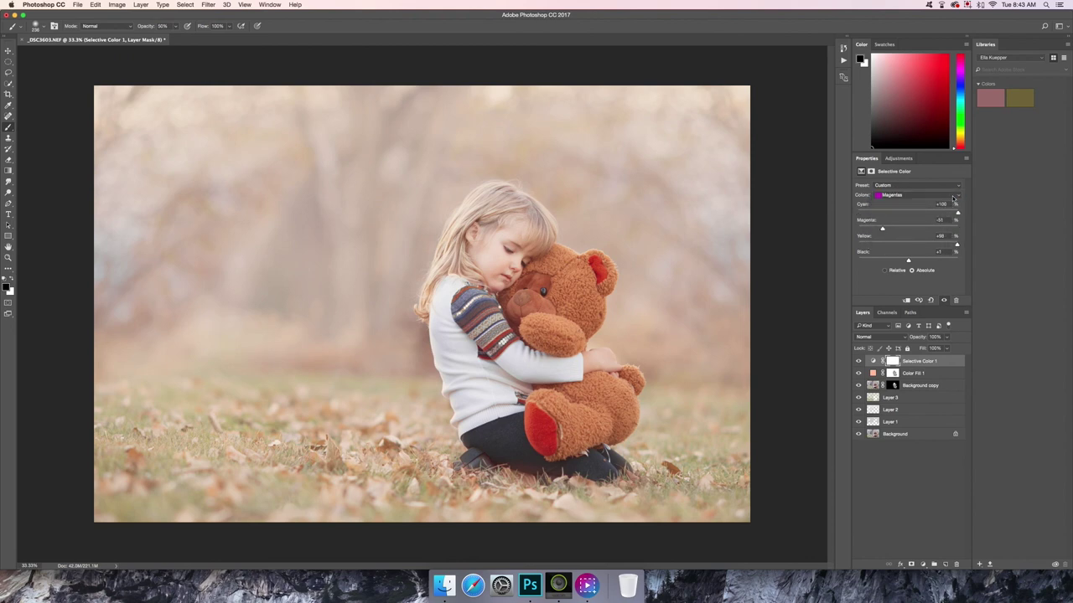
left_click(951, 196)
left_click(942, 164)
- Invert the Selective Color mask to black and prepare a white brush at 100% opacity and about 84 px
key("super+i")
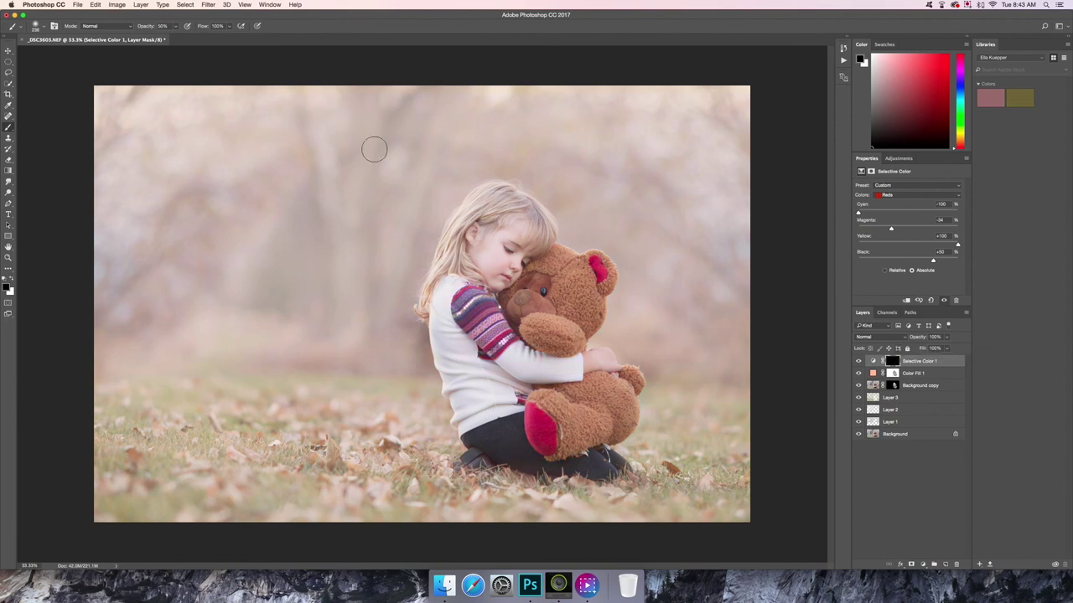
left_click(12, 283)
left_click(175, 26)
left_click_drag(179, 37, 204, 36)
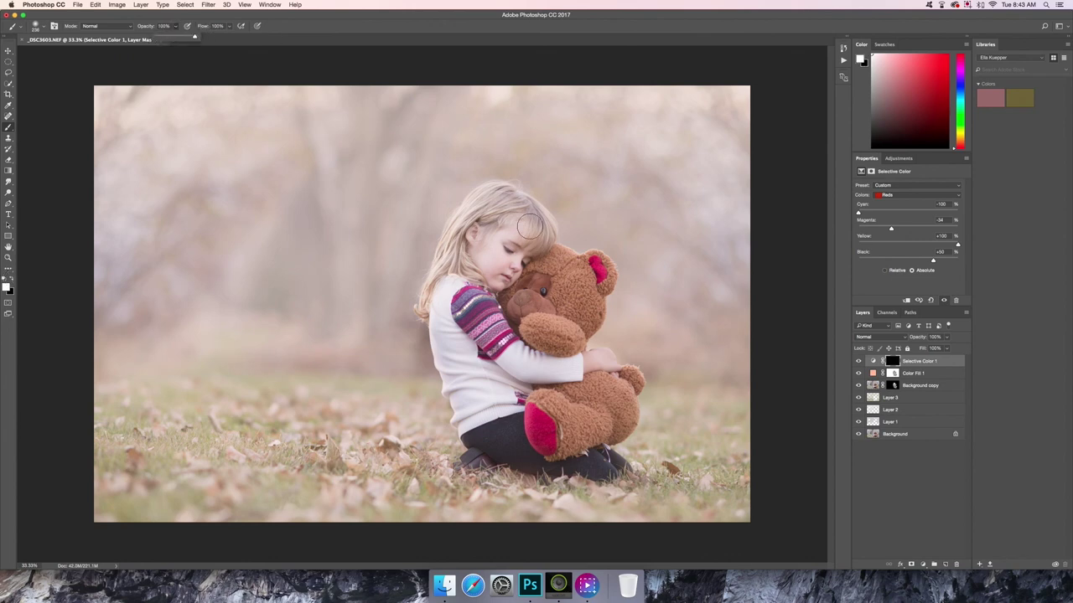
right_click(575, 308)
left_click_drag(651, 323, 622, 326)
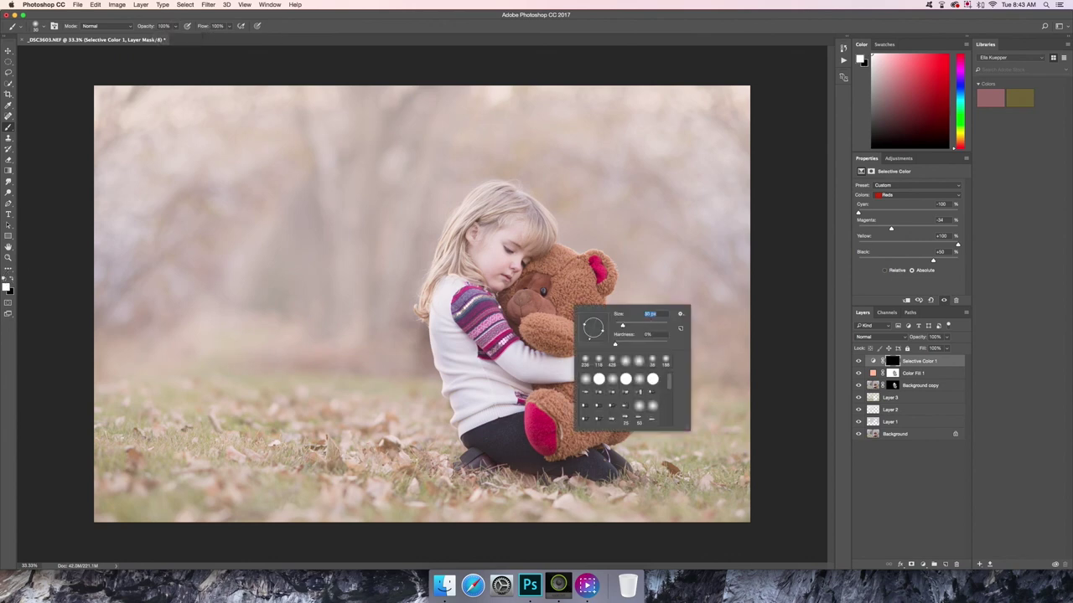
key("Return")
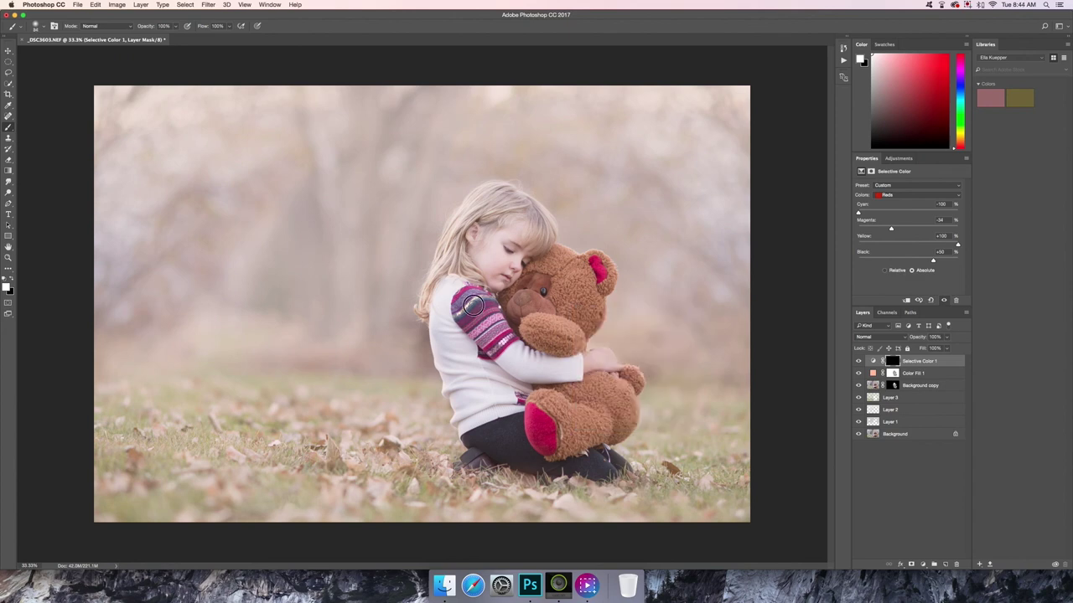
- Paint white on the Selective Color mask over the girl's patterned sleeve, the bear's ear and its foot pad
mouse_move(458, 299)
left_mouse_down()
mouse_move(472, 287)
mouse_move(489, 298)
mouse_move(489, 332)
mouse_move(466, 327)
mouse_move(491, 351)
mouse_move(503, 337)
mouse_move(496, 316)
mouse_move(509, 337)
left_mouse_up()
mouse_move(484, 299)
left_mouse_down()
mouse_move(476, 287)
mouse_move(480, 308)
mouse_move(465, 322)
mouse_move(513, 337)
left_mouse_up()
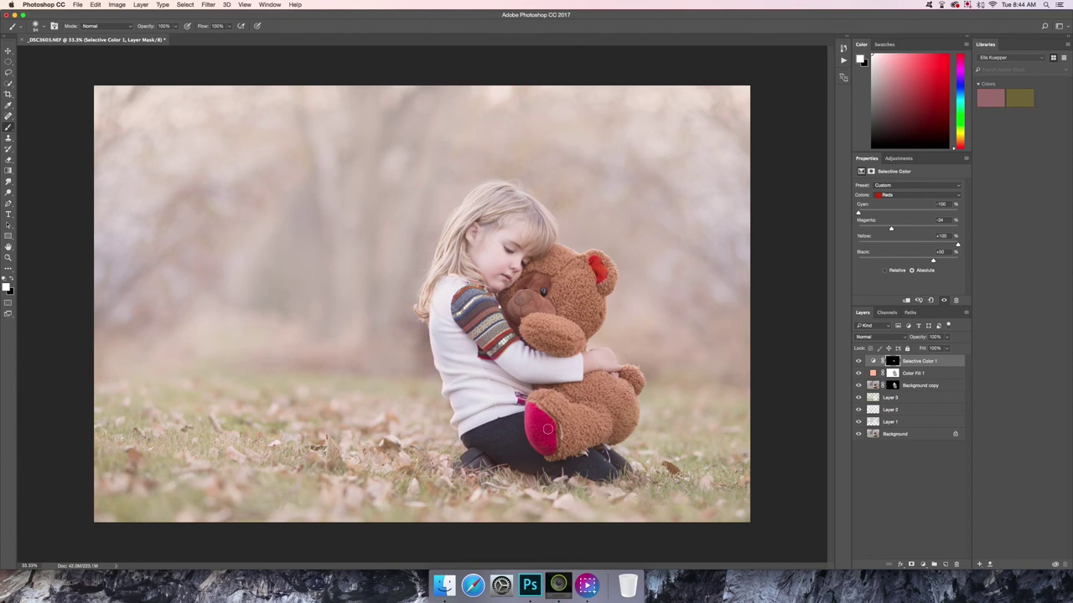
mouse_move(531, 413)
left_mouse_down()
mouse_move(536, 442)
mouse_move(545, 431)
mouse_move(532, 411)
mouse_move(551, 437)
mouse_move(533, 409)
mouse_move(540, 443)
left_mouse_up()
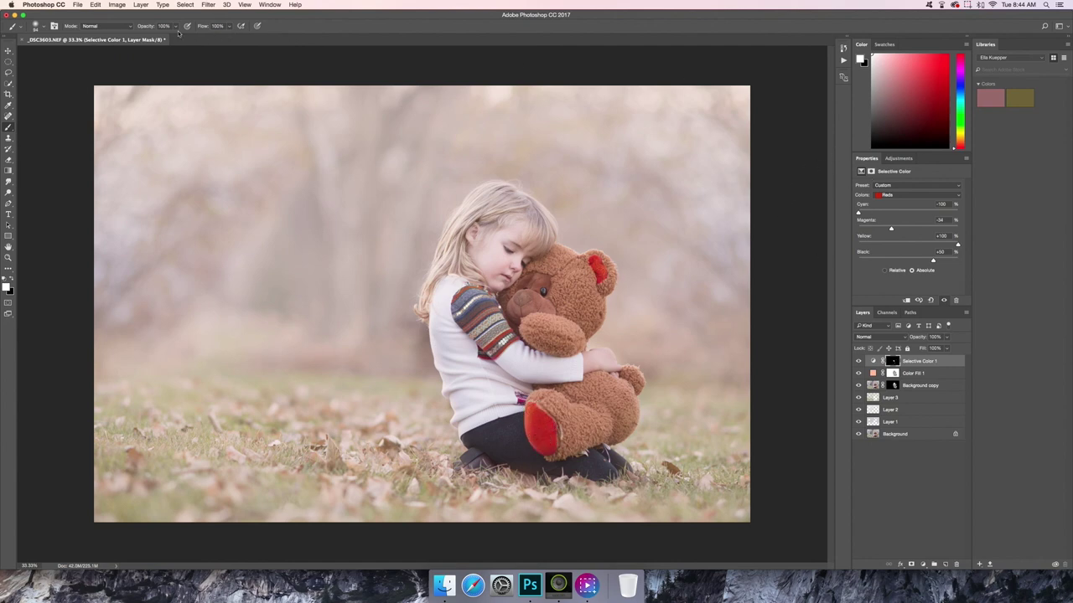
- Add a Levels adjustment layer on top and set its black output level to 15
left_click(141, 5)
mouse_move(168, 118)
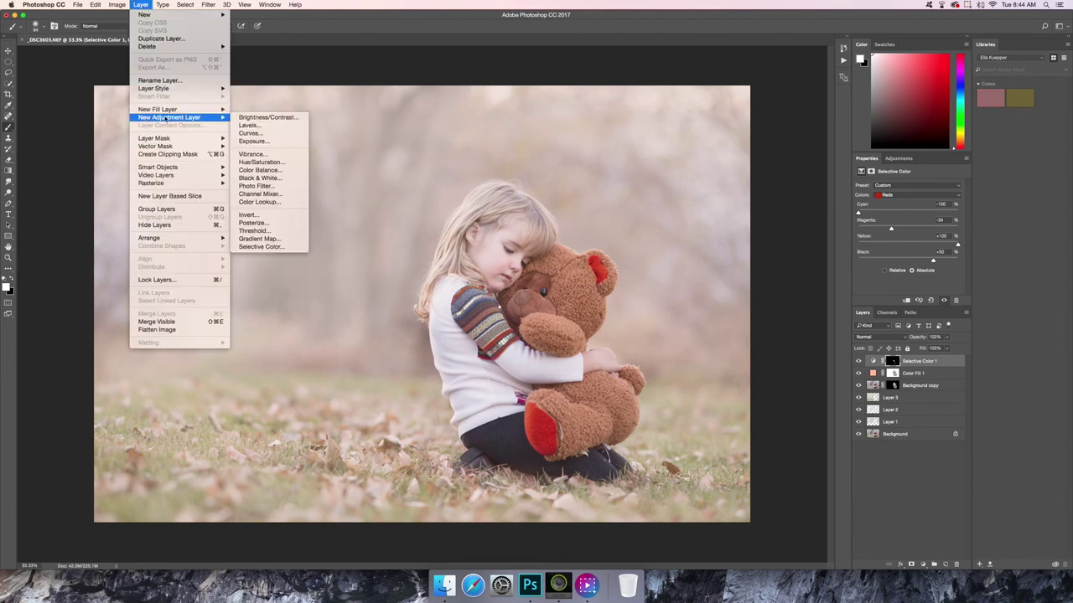
left_click(256, 126)
key("Return")
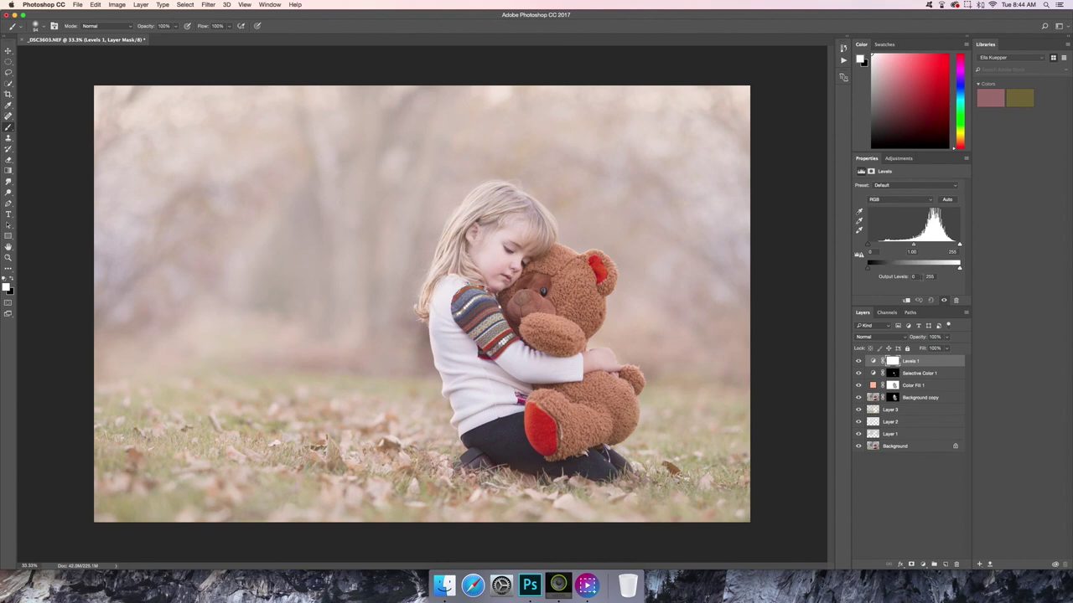
type("15")
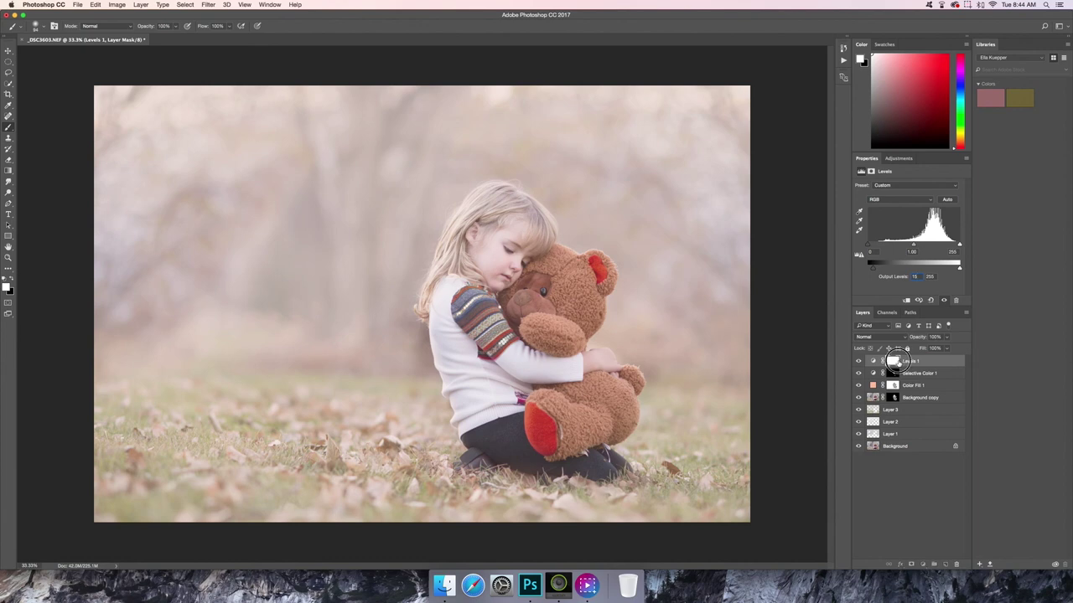
- Mask the Levels haze off the girl and bear with a soft black brush of about 252 px
left_click(893, 361)
key("x")
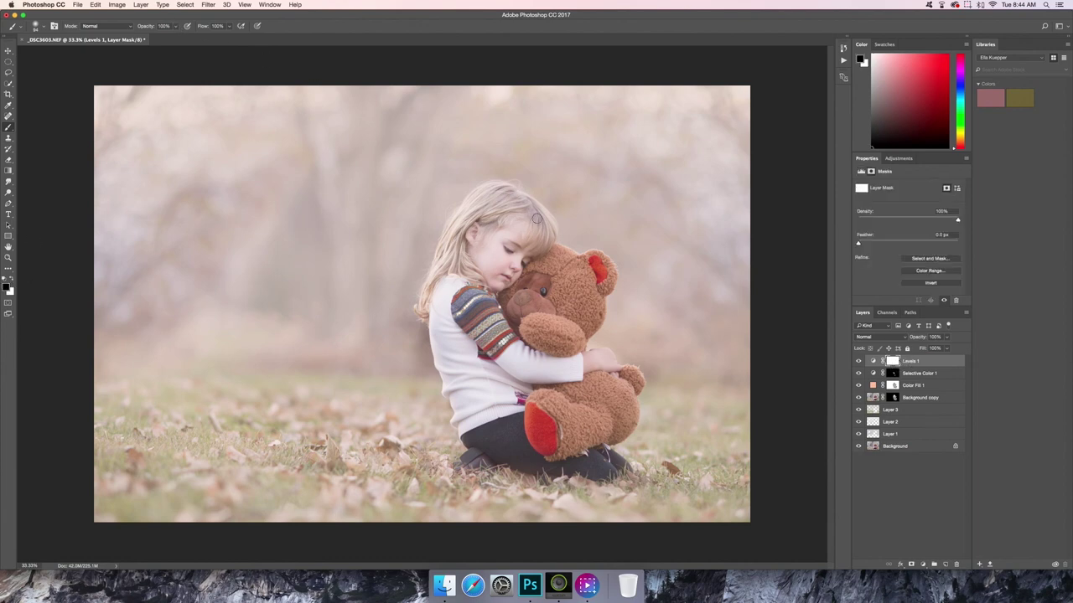
left_click(512, 250)
left_click_drag(523, 262, 514, 272)
right_click(516, 257)
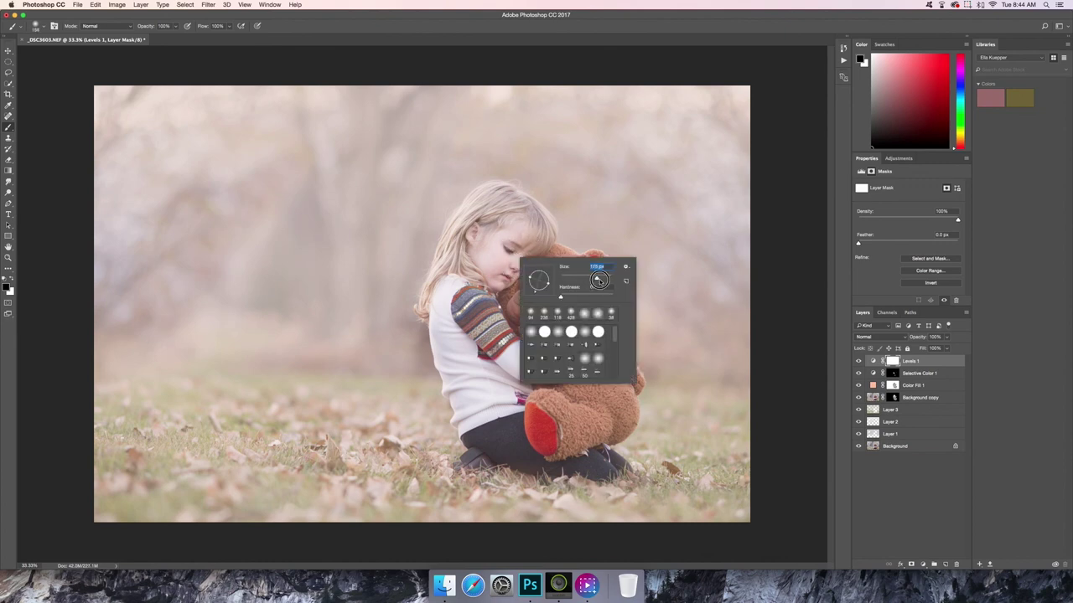
key("Return")
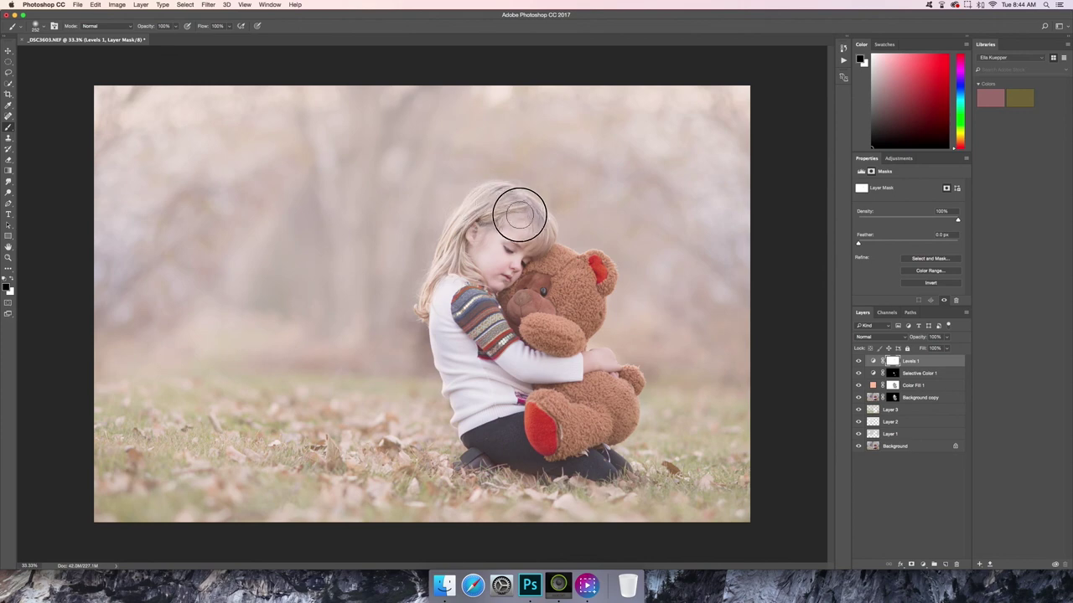
left_click(466, 309)
mouse_move(490, 340)
left_mouse_down()
mouse_move(515, 358)
mouse_move(516, 307)
mouse_move(543, 269)
mouse_move(592, 271)
mouse_move(579, 326)
mouse_move(542, 328)
mouse_move(556, 352)
mouse_move(598, 363)
mouse_move(626, 387)
mouse_move(621, 418)
mouse_move(554, 445)
mouse_move(539, 414)
mouse_move(487, 434)
mouse_move(485, 448)
mouse_move(609, 463)
mouse_move(471, 461)
mouse_move(483, 431)
mouse_move(451, 331)
mouse_move(478, 315)
mouse_move(543, 376)
mouse_move(524, 376)
mouse_move(569, 366)
mouse_move(557, 342)
mouse_move(590, 291)
mouse_move(536, 246)
mouse_move(519, 213)
mouse_move(485, 212)
mouse_move(446, 293)
mouse_move(469, 411)
mouse_move(510, 451)
mouse_move(601, 453)
left_mouse_up()
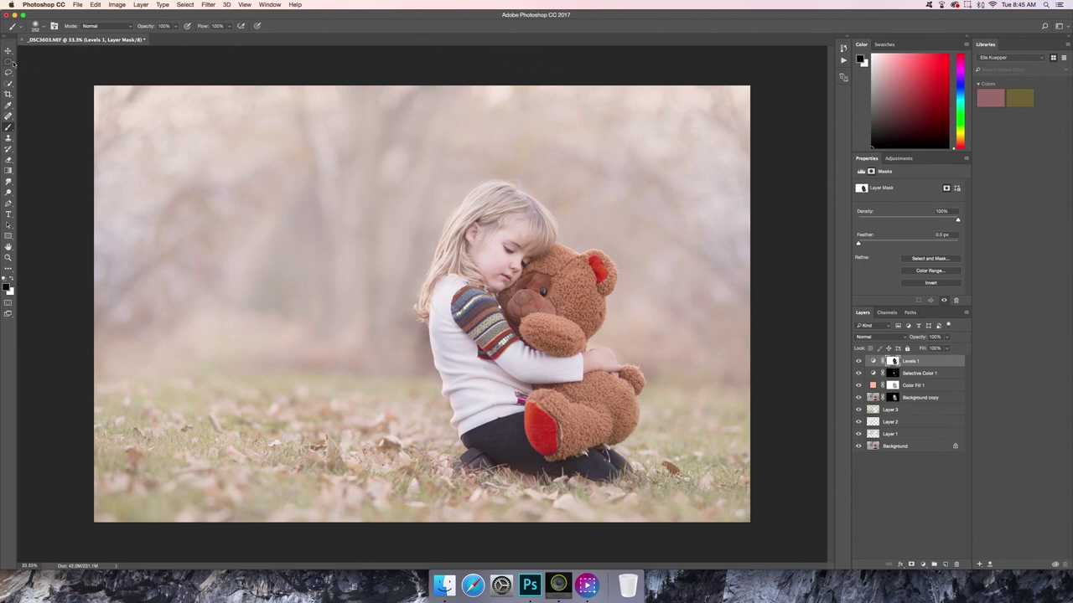
- Add a Color Balance adjustment layer with the default layer settings above Levels 1
left_click(141, 6)
mouse_move(193, 117)
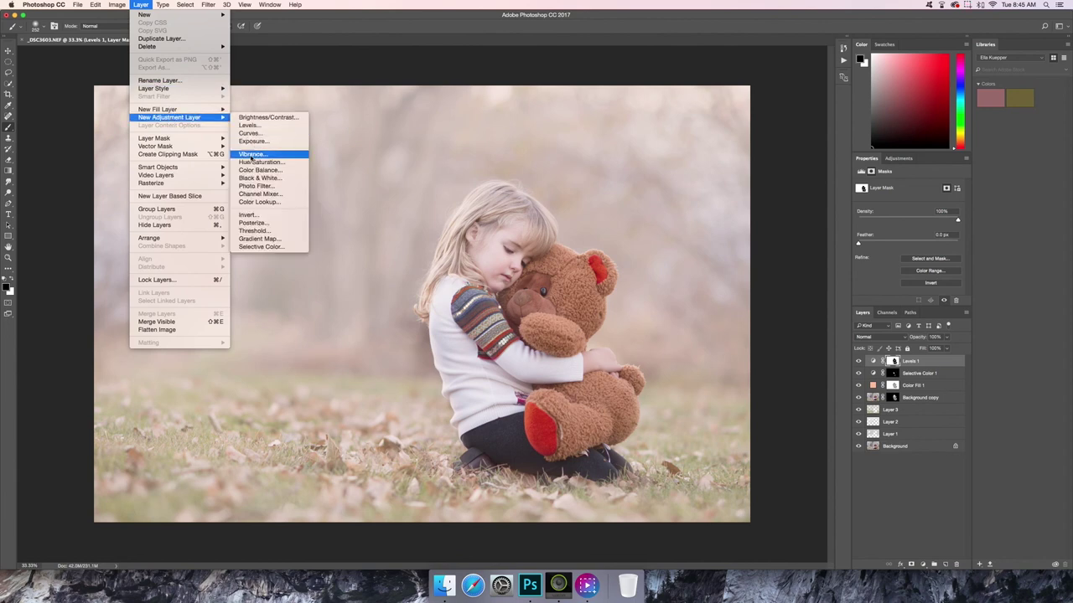
left_click(259, 171)
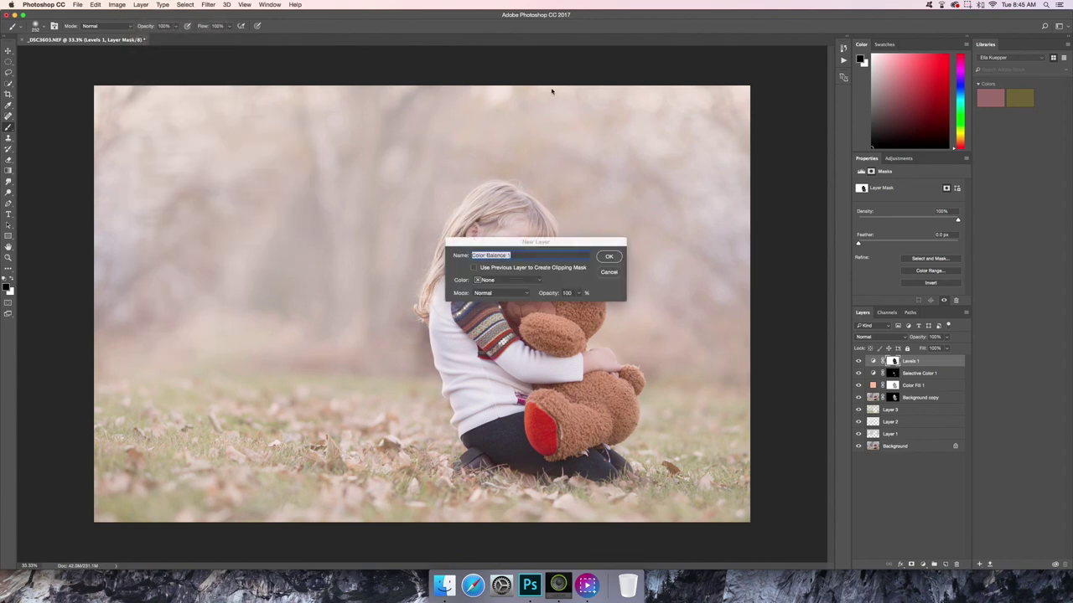
left_click(609, 258)
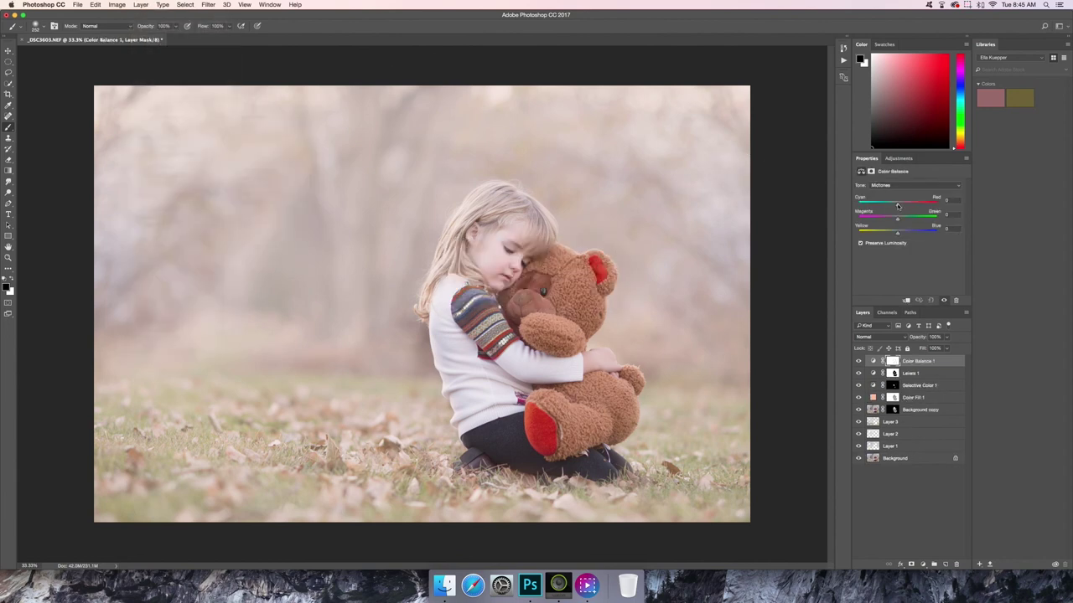
- Warm the Color Balance midtones toward red and set the Shadows to about Red +16 and Blue +3
mouse_move(901, 204)
left_mouse_down()
mouse_move(895, 233)
mouse_move(905, 233)
mouse_move(892, 233)
mouse_move(895, 204)
mouse_move(910, 205)
left_mouse_up()
left_click(957, 186)
left_click(905, 175)
left_click_drag(902, 205, 897, 234)
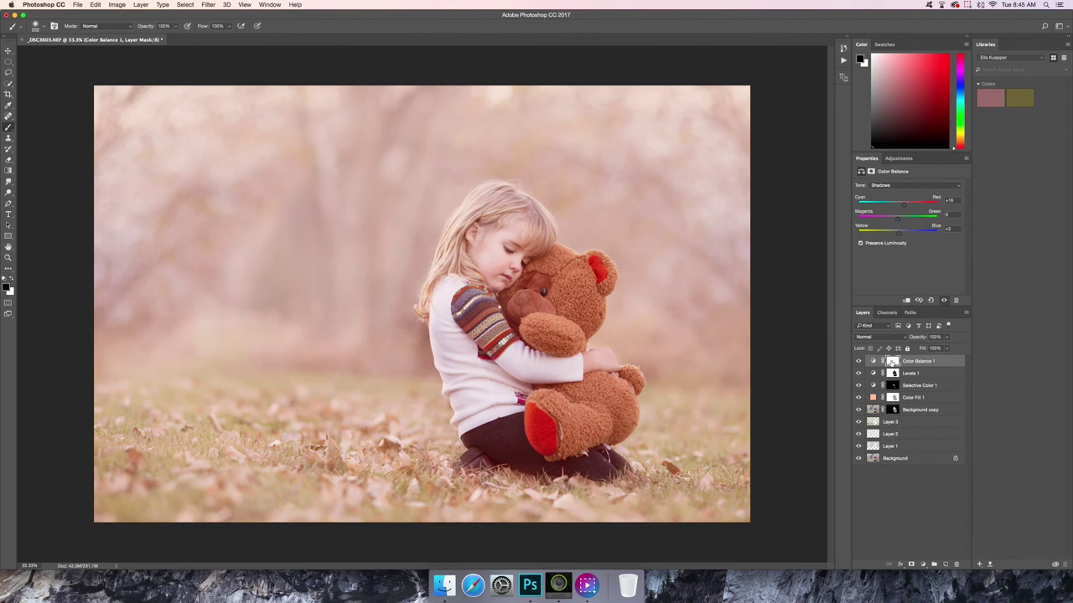
- Invert the Color Balance mask to black and prepare a large, soft white brush at 0% hardness
left_click(892, 361)
key("super+i")
right_click(257, 250)
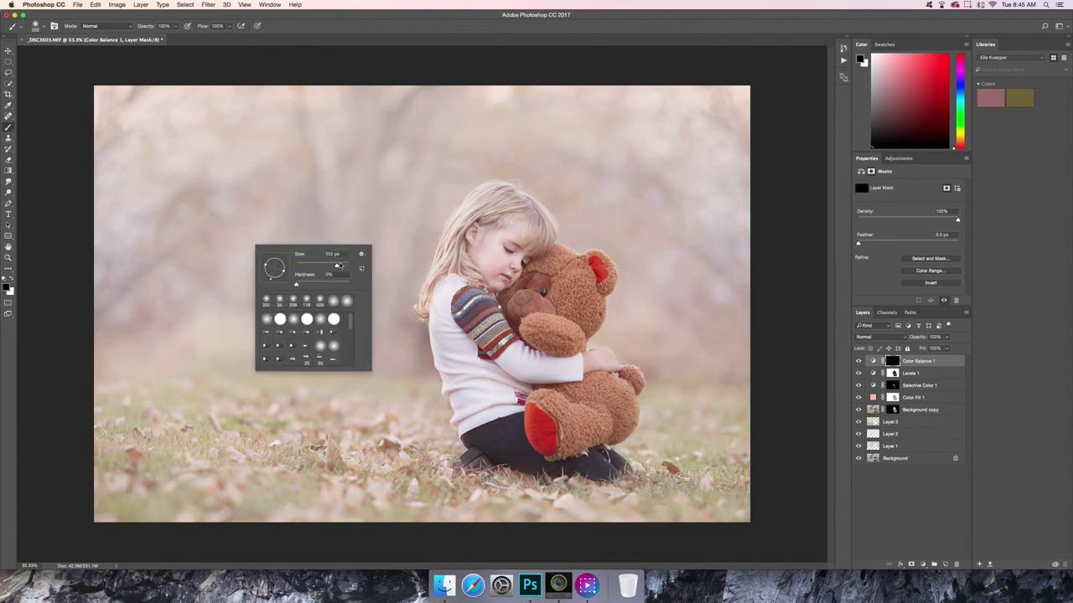
left_click_drag(338, 265, 341, 265)
left_click(14, 283)
- Reveal Color Balance across the background and ground with a brush up to about 482 px, and over the girl and bear at 30% opacity
mouse_move(238, 163)
left_mouse_down()
mouse_move(160, 222)
mouse_move(107, 178)
mouse_move(170, 130)
mouse_move(265, 149)
mouse_move(395, 112)
mouse_move(440, 149)
mouse_move(377, 312)
mouse_move(291, 303)
mouse_move(350, 270)
mouse_move(362, 212)
mouse_move(274, 257)
mouse_move(185, 345)
mouse_move(119, 353)
mouse_move(99, 143)
mouse_move(143, 316)
mouse_move(112, 436)
mouse_move(130, 481)
mouse_move(85, 446)
mouse_move(115, 449)
mouse_move(202, 398)
mouse_move(248, 387)
mouse_move(362, 421)
mouse_move(397, 416)
mouse_move(401, 366)
mouse_move(434, 488)
mouse_move(318, 499)
mouse_move(447, 510)
mouse_move(714, 494)
mouse_move(742, 477)
mouse_move(642, 451)
mouse_move(659, 438)
mouse_move(669, 387)
mouse_move(707, 369)
mouse_move(631, 326)
left_mouse_up()
key("]")
key("]")
key("]")
mouse_move(749, 109)
left_mouse_down()
mouse_move(684, 88)
mouse_move(472, 102)
mouse_move(483, 154)
mouse_move(550, 169)
mouse_move(589, 206)
mouse_move(582, 222)
mouse_move(592, 225)
mouse_move(579, 227)
mouse_move(618, 227)
mouse_move(646, 262)
mouse_move(643, 295)
mouse_move(656, 316)
mouse_move(737, 296)
mouse_move(677, 230)
mouse_move(650, 171)
mouse_move(574, 122)
mouse_move(673, 112)
mouse_move(509, 86)
mouse_move(733, 242)
mouse_move(745, 450)
mouse_move(686, 532)
mouse_move(509, 541)
mouse_move(304, 485)
mouse_move(255, 370)
mouse_move(246, 251)
mouse_move(162, 96)
mouse_move(216, 235)
mouse_move(112, 183)
left_mouse_up()
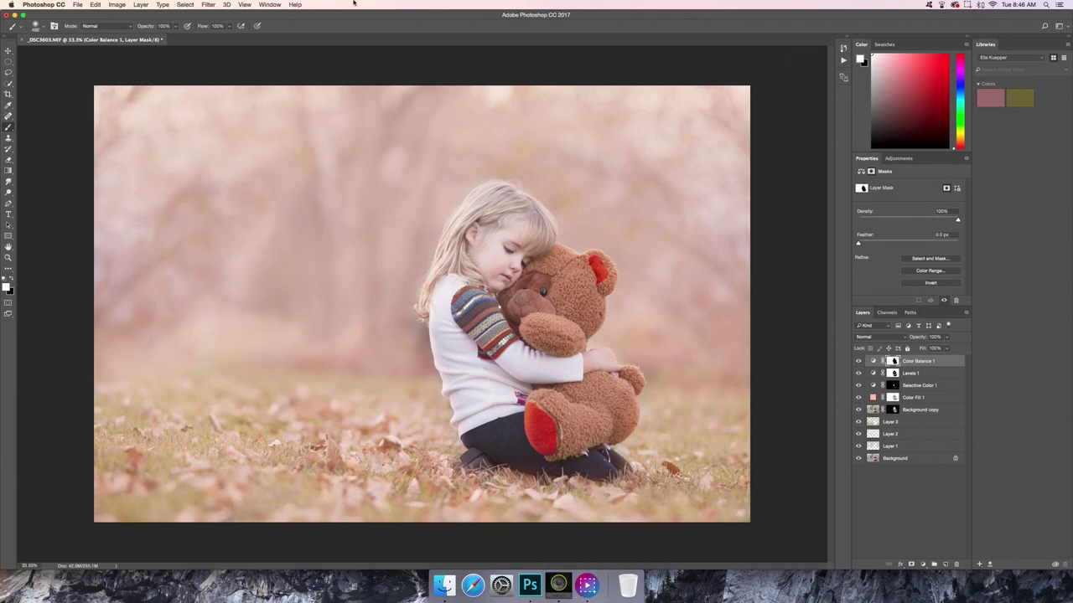
left_click_drag(168, 37, 148, 37)
mouse_move(482, 213)
left_mouse_down()
mouse_move(459, 254)
mouse_move(492, 281)
mouse_move(561, 296)
mouse_move(566, 330)
mouse_move(592, 364)
mouse_move(516, 368)
mouse_move(612, 412)
mouse_move(589, 436)
mouse_move(488, 374)
mouse_move(444, 325)
mouse_move(449, 302)
mouse_move(479, 411)
mouse_move(567, 462)
mouse_move(601, 443)
left_mouse_up()
- Add a Gradient fill layer in Soft Light mode above Color Balance 1
left_click(141, 5)
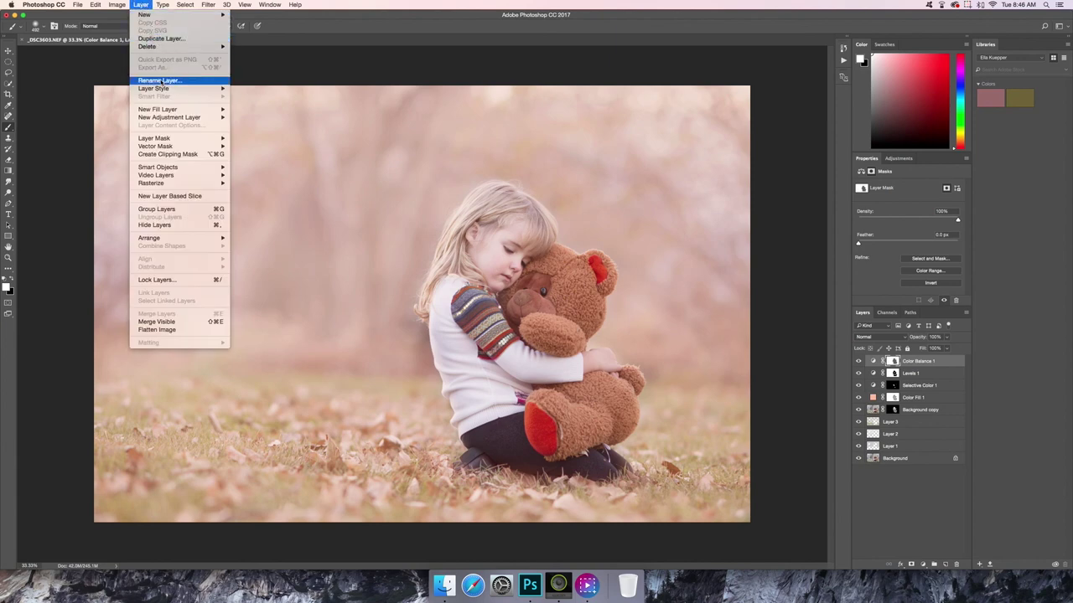
mouse_move(155, 111)
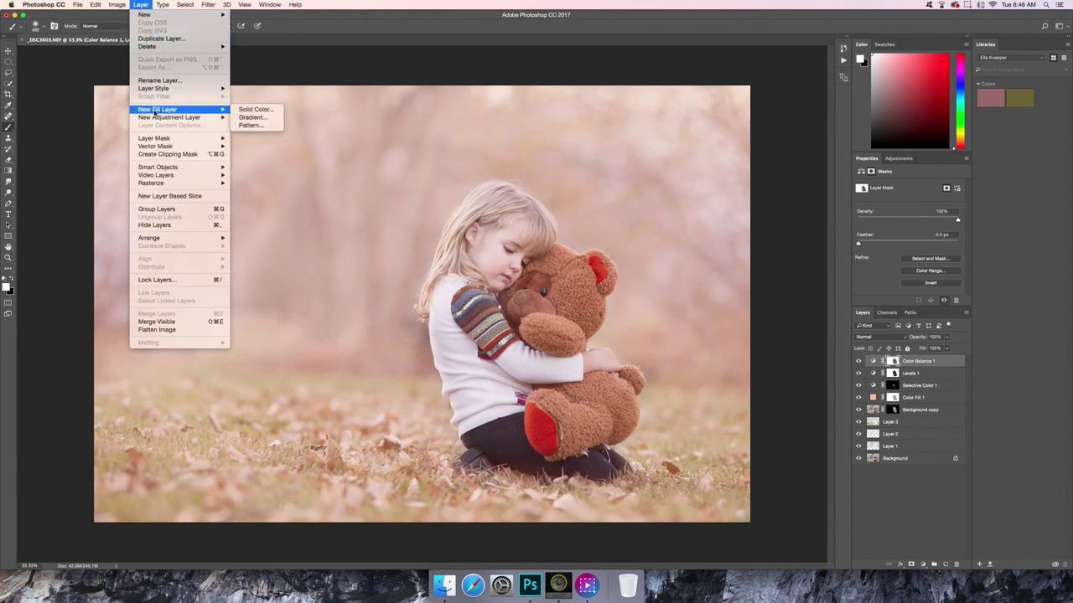
left_click(251, 118)
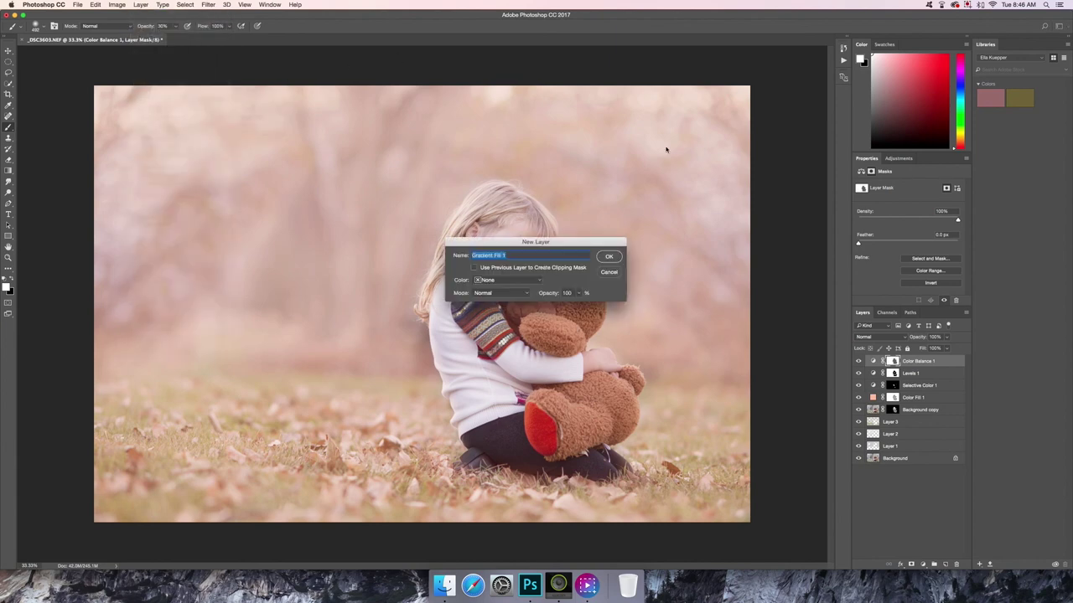
left_click(526, 293)
left_click(507, 402)
left_click(609, 257)
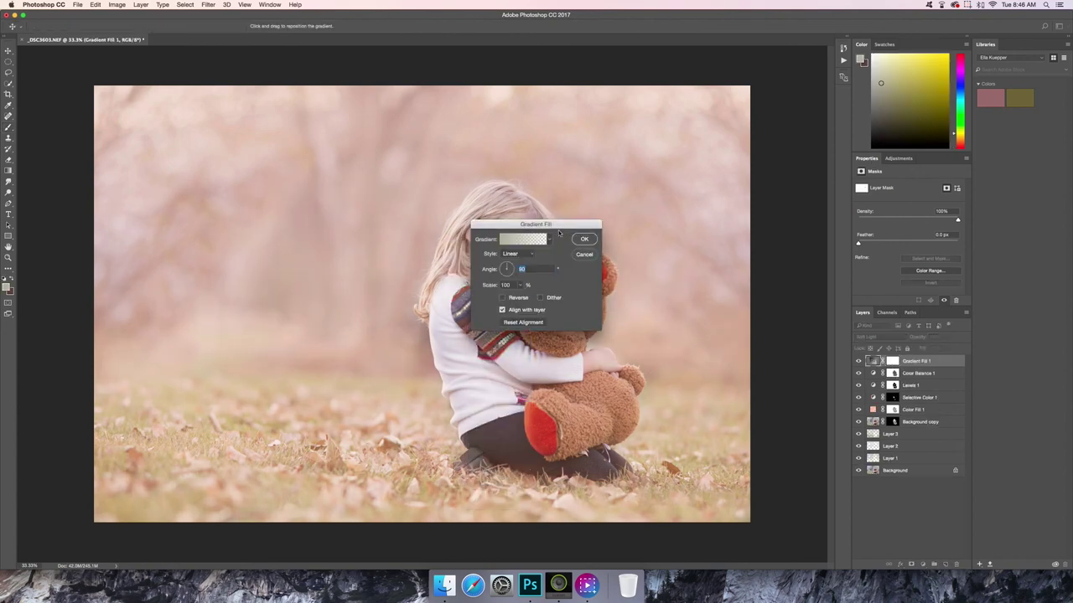
- Set the gradient fill to the Radial style and reverse it, keeping the Color to Transparent gradient
left_click_drag(558, 224, 629, 218)
left_click(604, 250)
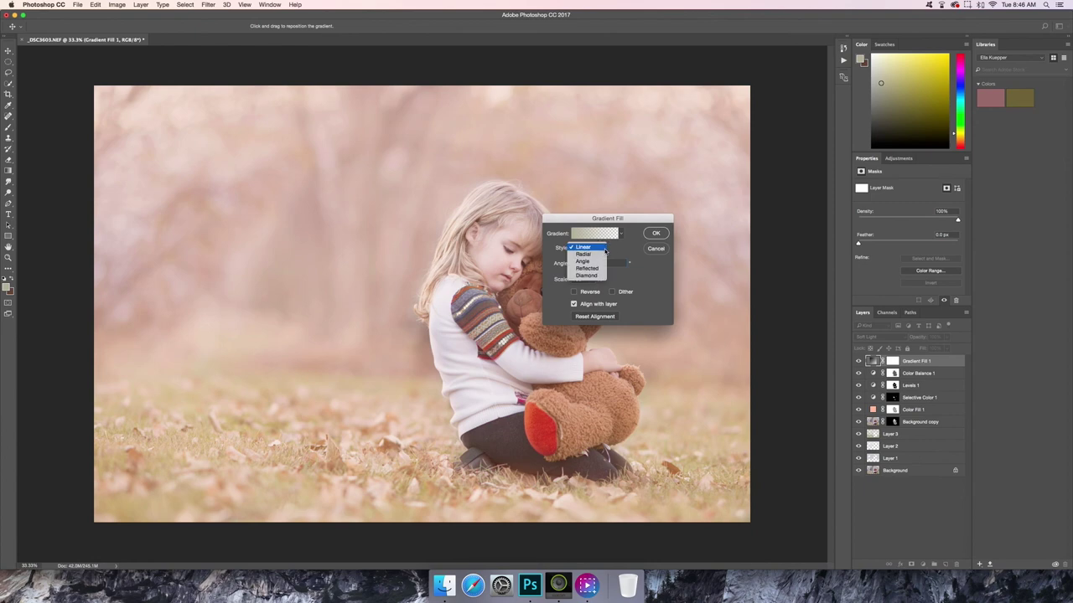
left_click(599, 254)
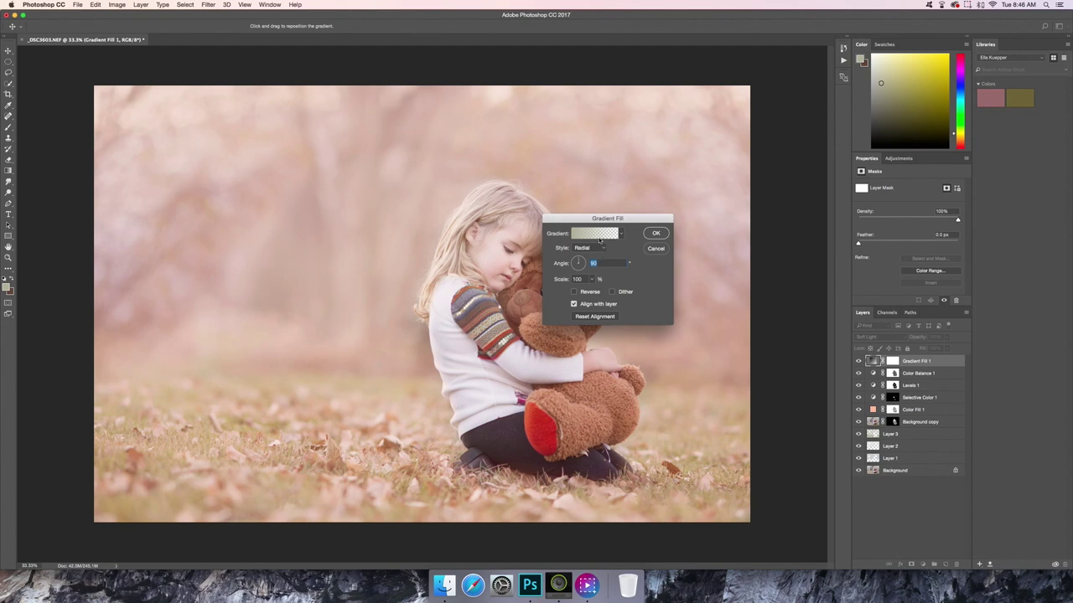
left_click(575, 292)
left_click(581, 238)
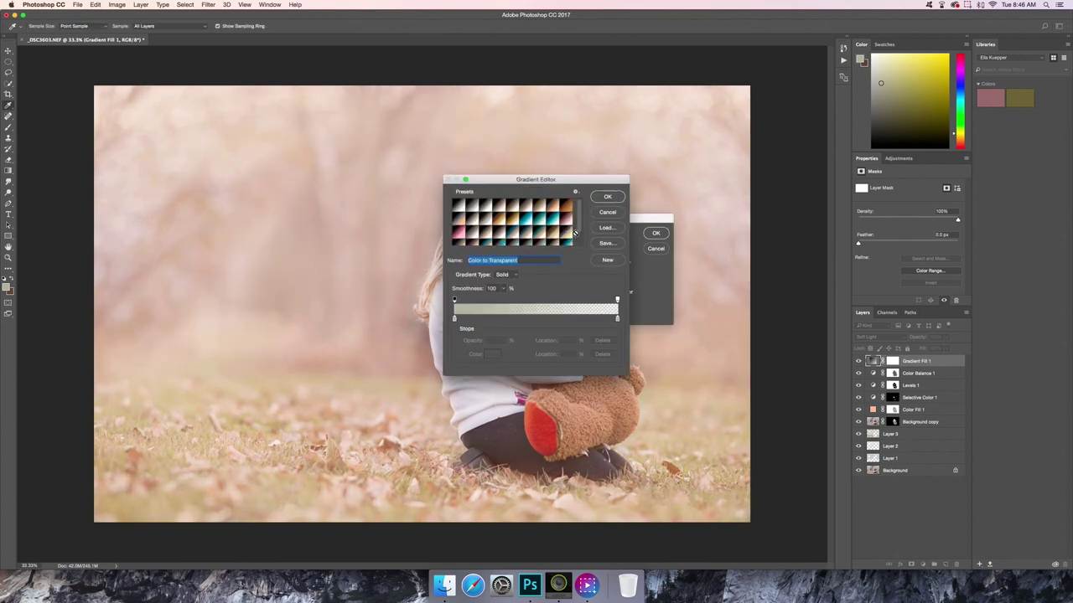
left_click(608, 198)
- Change the gradient's starting colour stop to near-black #131212
left_click(597, 234)
left_click(454, 319)
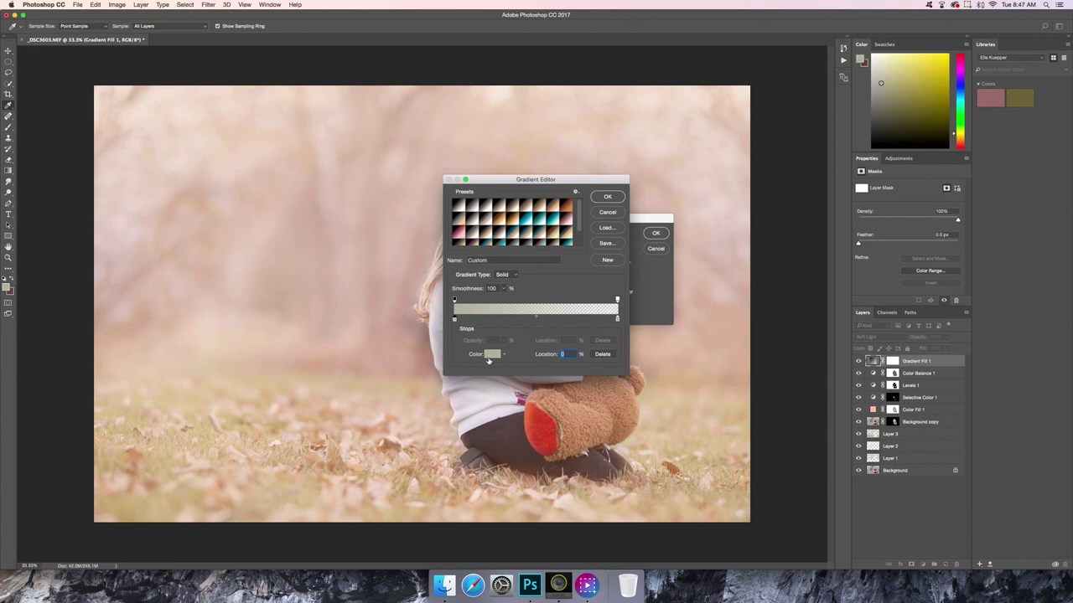
left_click(492, 354)
left_click(388, 303)
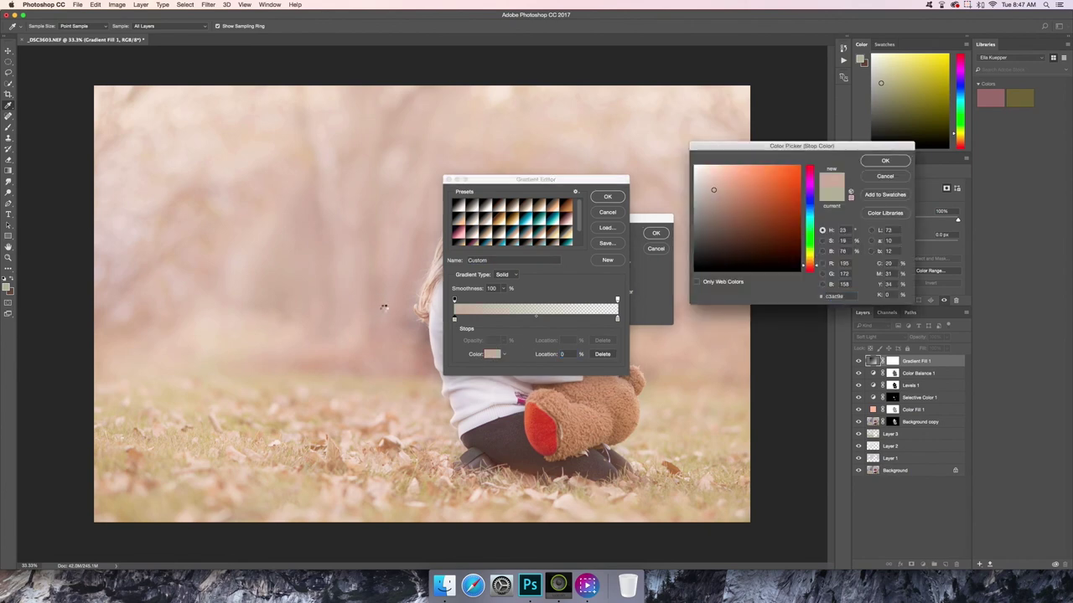
left_click(788, 238)
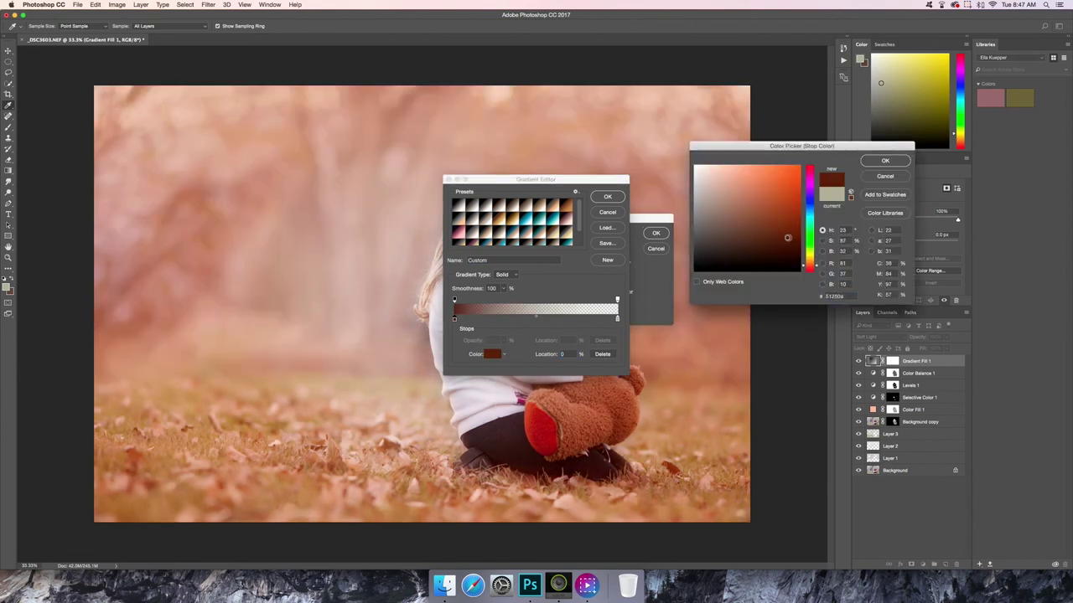
left_click_drag(788, 238, 778, 214)
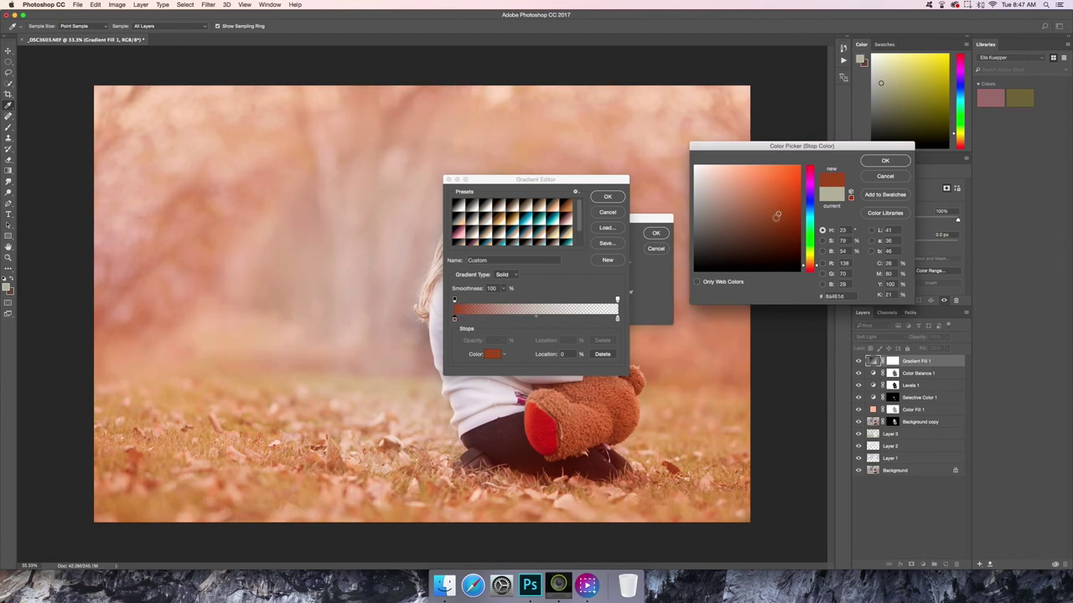
left_click(704, 255)
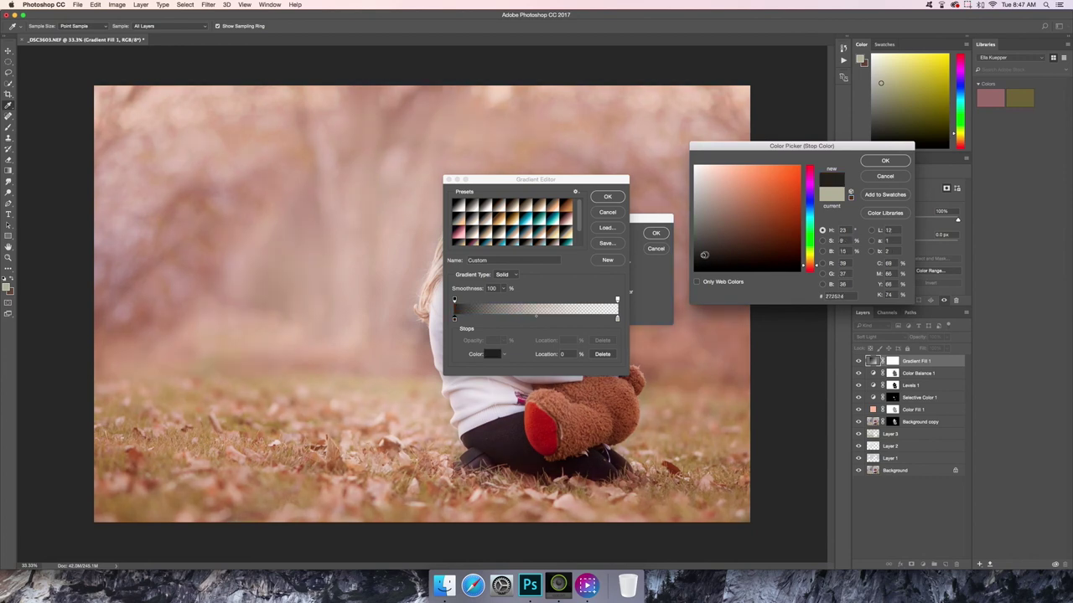
mouse_move(725, 259)
left_mouse_down()
mouse_move(715, 243)
mouse_move(699, 263)
left_mouse_up()
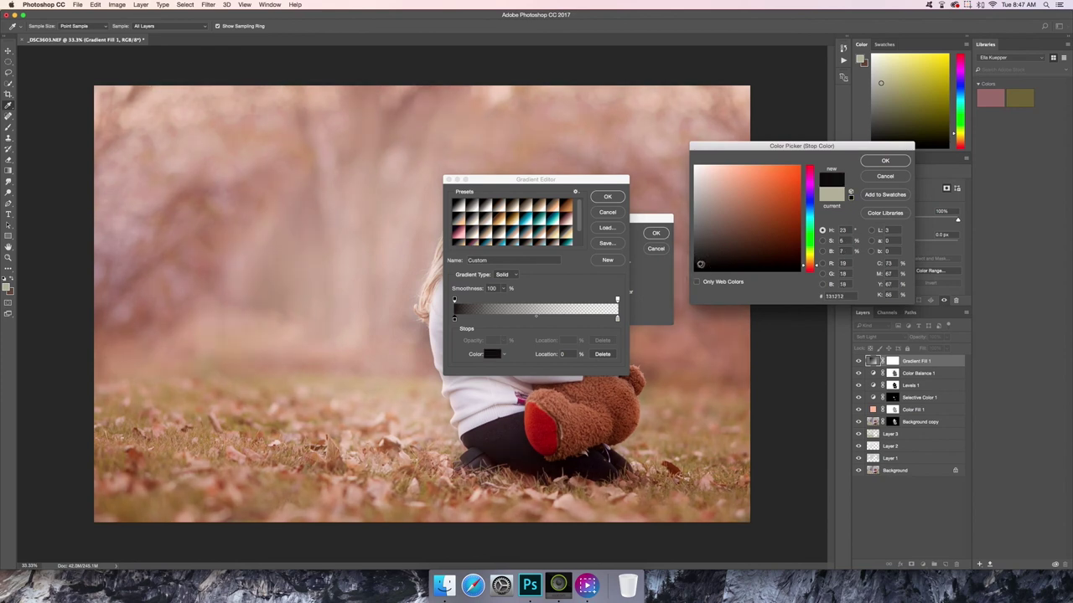
left_click(884, 160)
- Change the gradient's end colour stop at location 100% to peach #ecb38d and accept the edited gradient
left_click(617, 319)
left_click(493, 354)
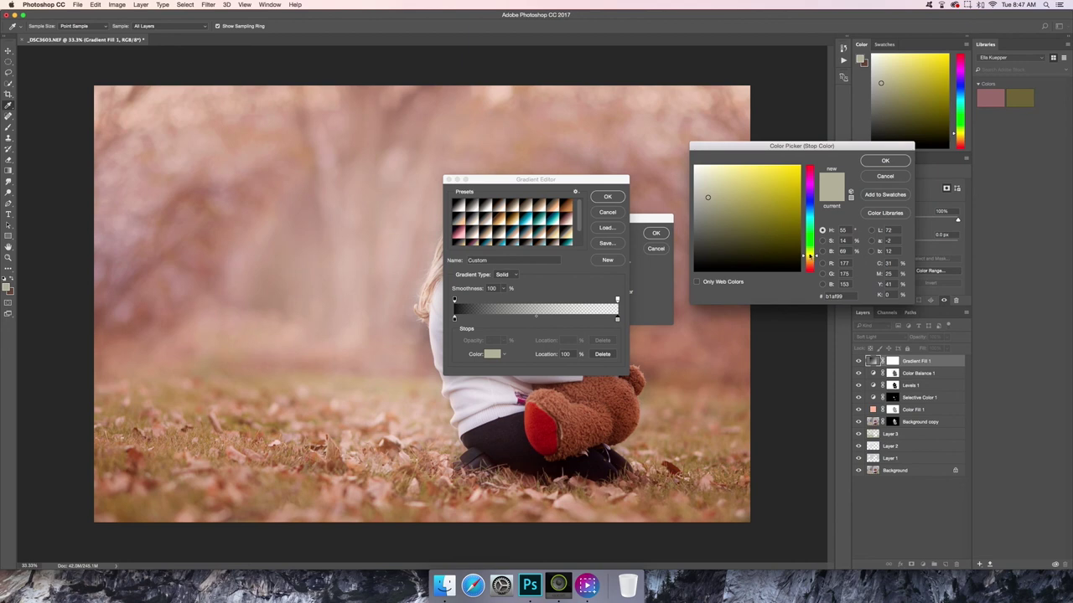
left_click_drag(809, 255, 805, 249)
left_click(738, 173)
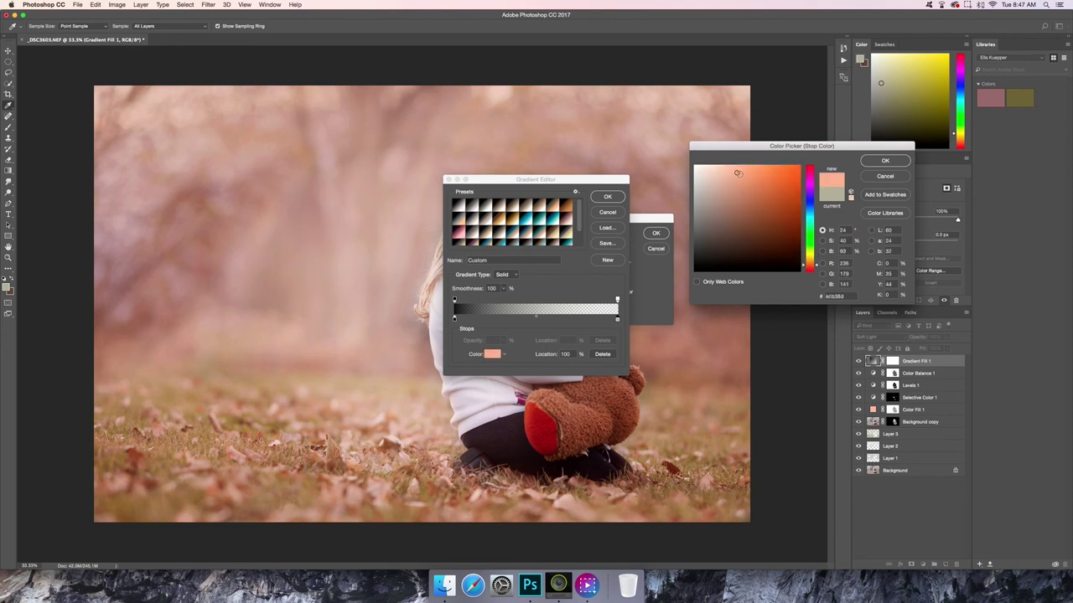
left_click(885, 160)
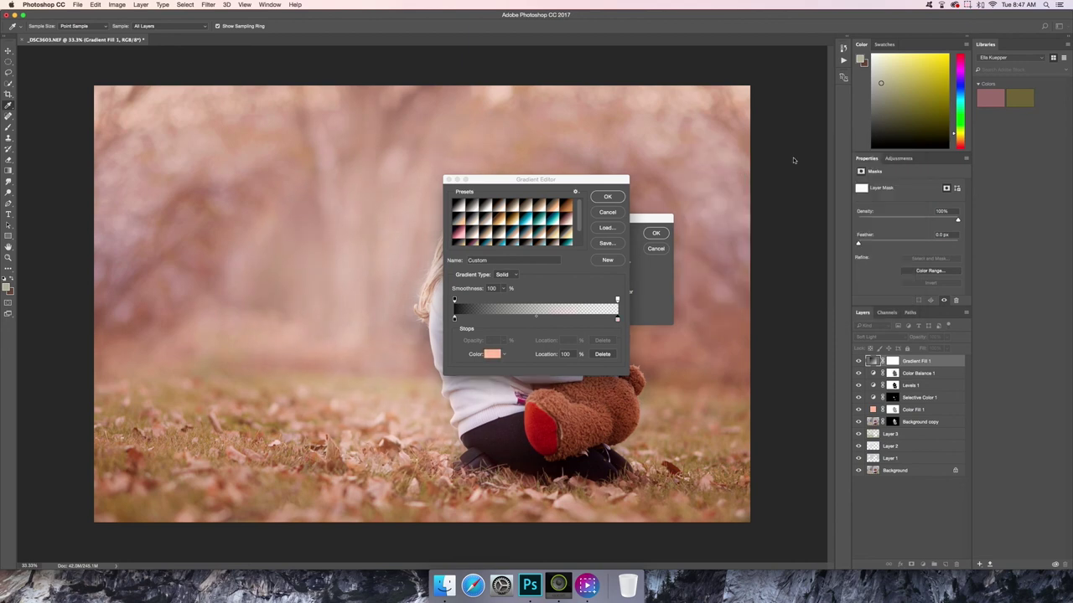
left_click(608, 197)
- Reposition the radial gradient's clear centre toward the girl and bear and accept the gradient fill
left_click_drag(628, 216, 773, 196)
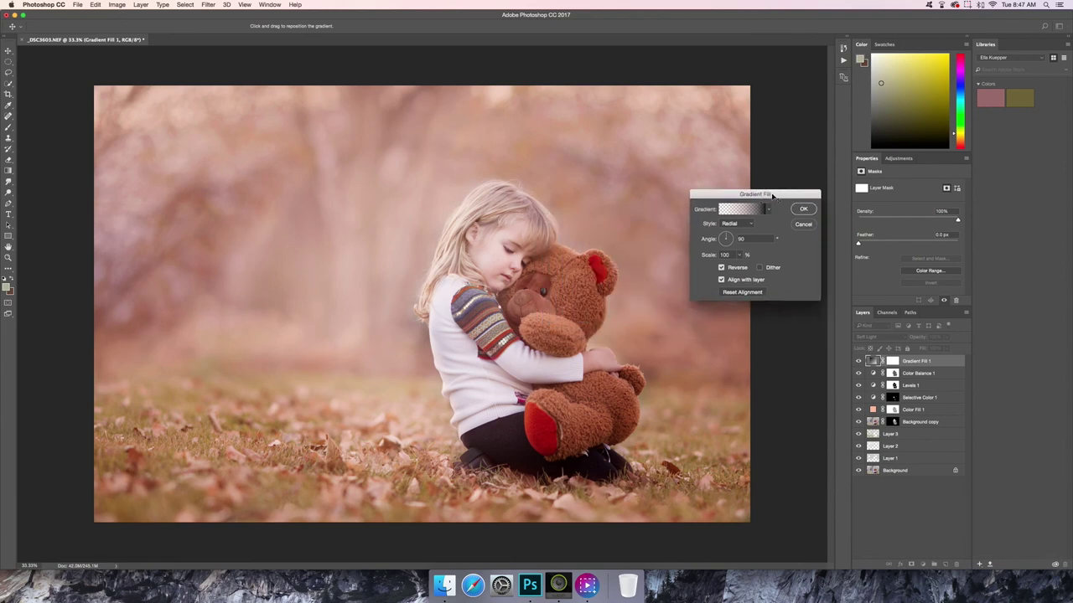
left_click_drag(536, 230, 592, 224)
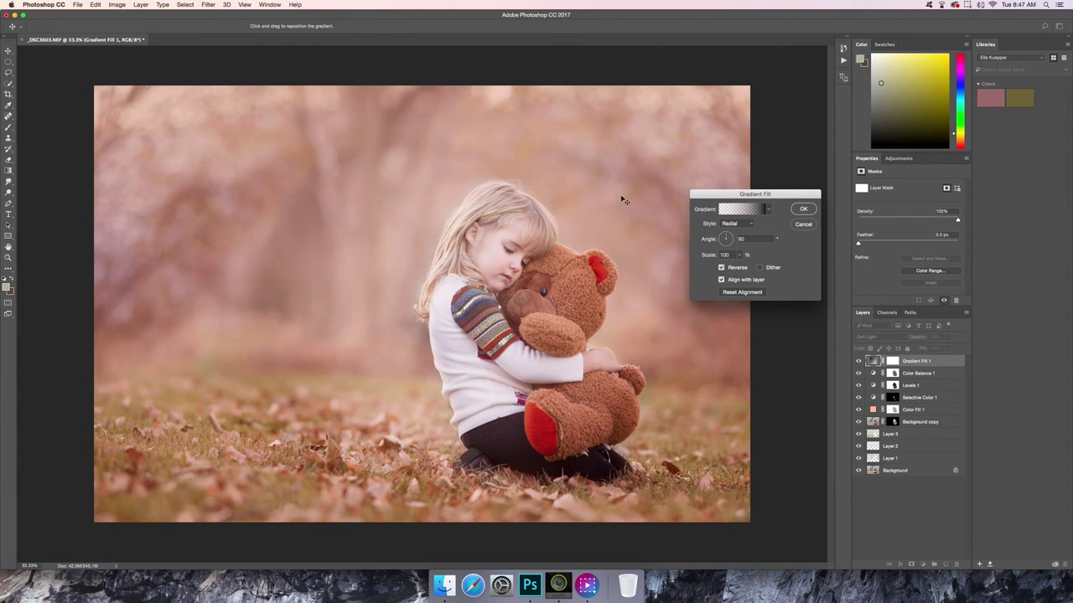
left_click(802, 209)
- Lower the Gradient Fill 1 layer's opacity to 60%
left_click(947, 339)
left_click_drag(947, 347, 928, 348)
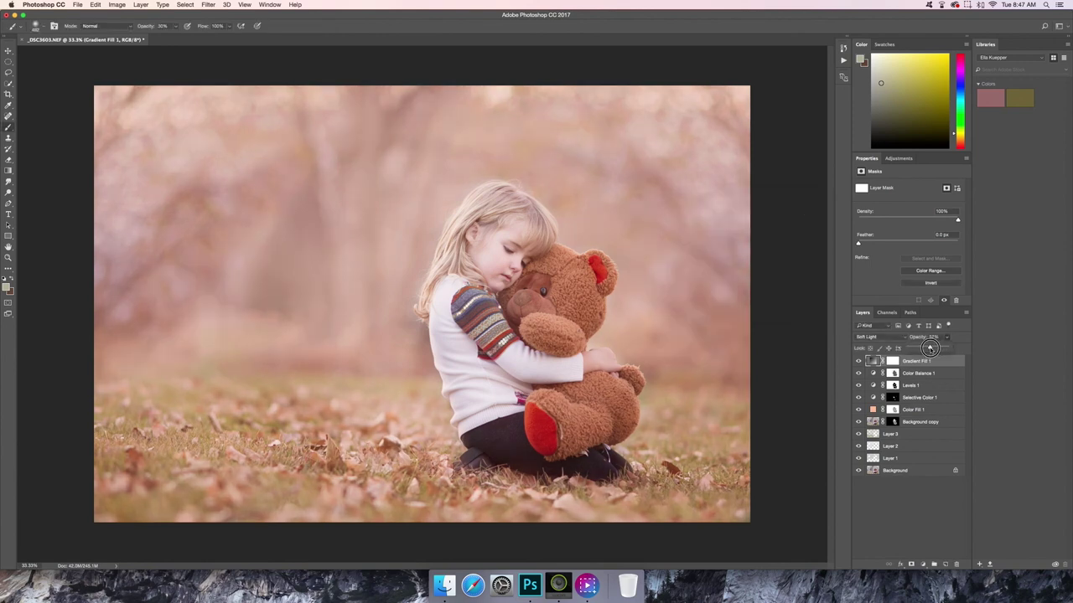
left_click_drag(929, 348, 929, 348)
- Group all the layers above the Background, from Gradient Fill 1 down to Layer 1, keeping the default group settings
left_click(911, 459)
left_click(911, 459, "shift")
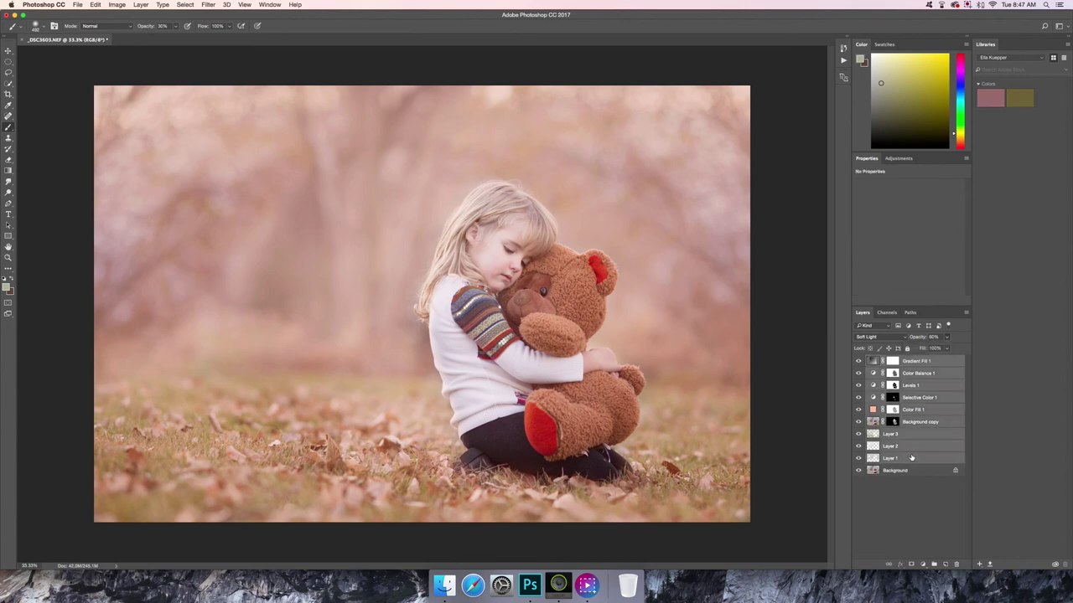
left_click(966, 313)
left_click(997, 365)
left_click(609, 265)
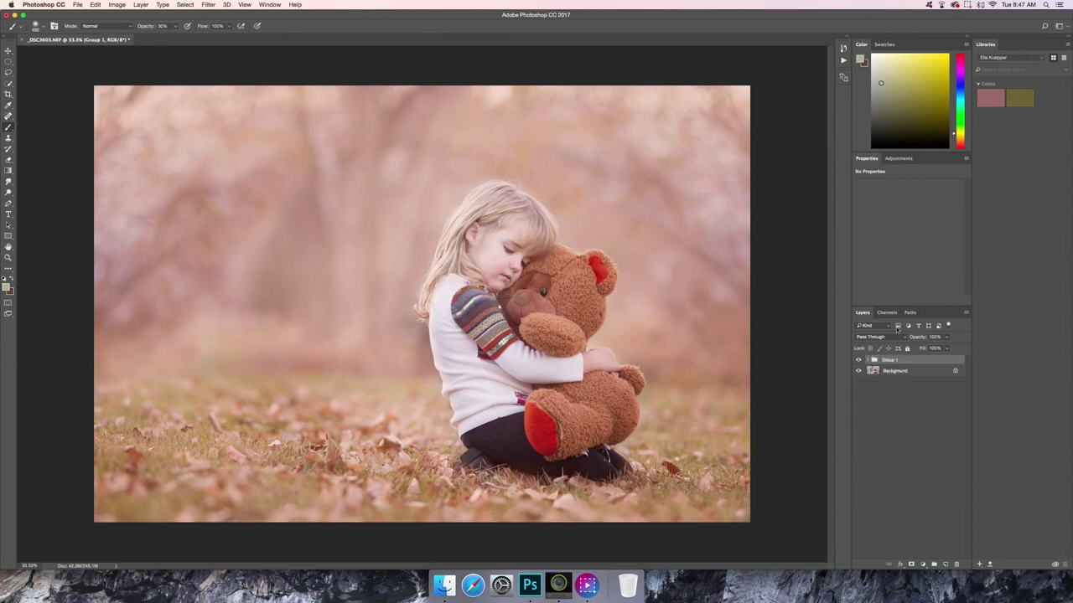
- Hide and show the layer group several times to compare the original photo with the finished edit, leaving the group visible
left_click(857, 360)
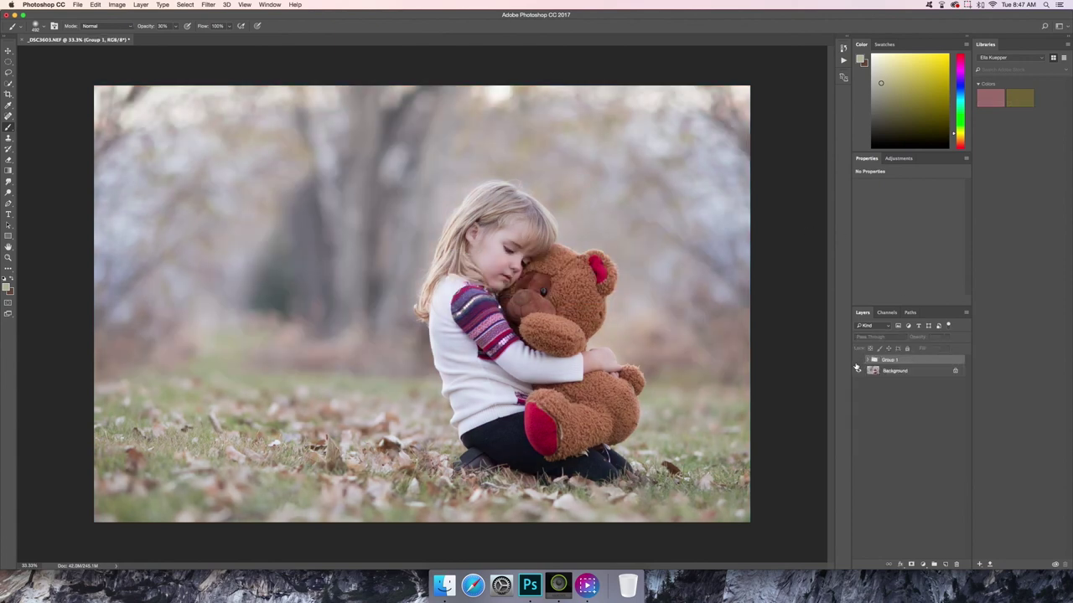
left_click(857, 360)
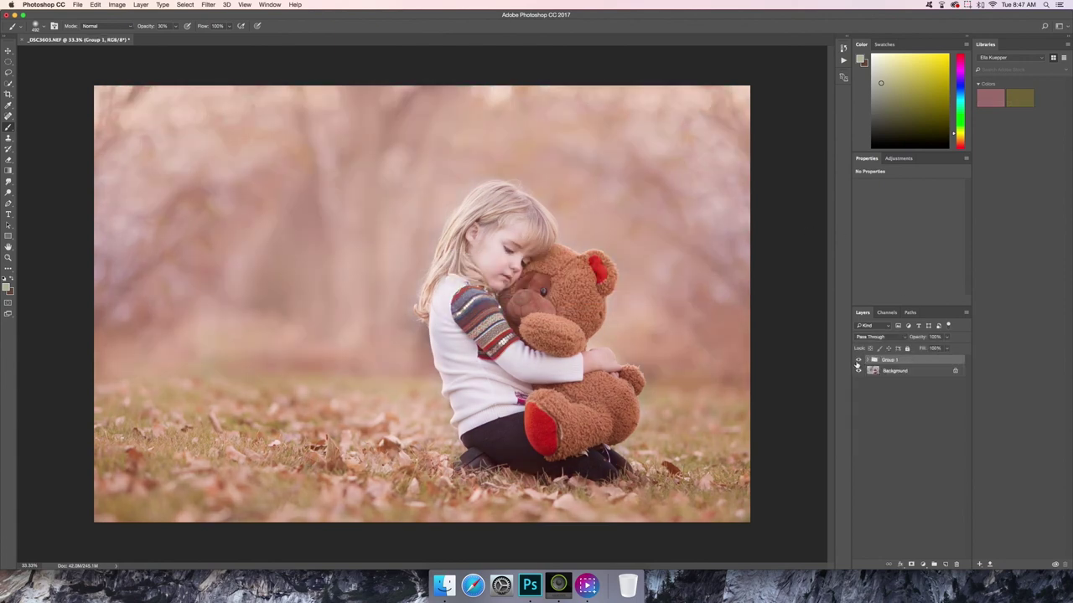
left_click(857, 361)
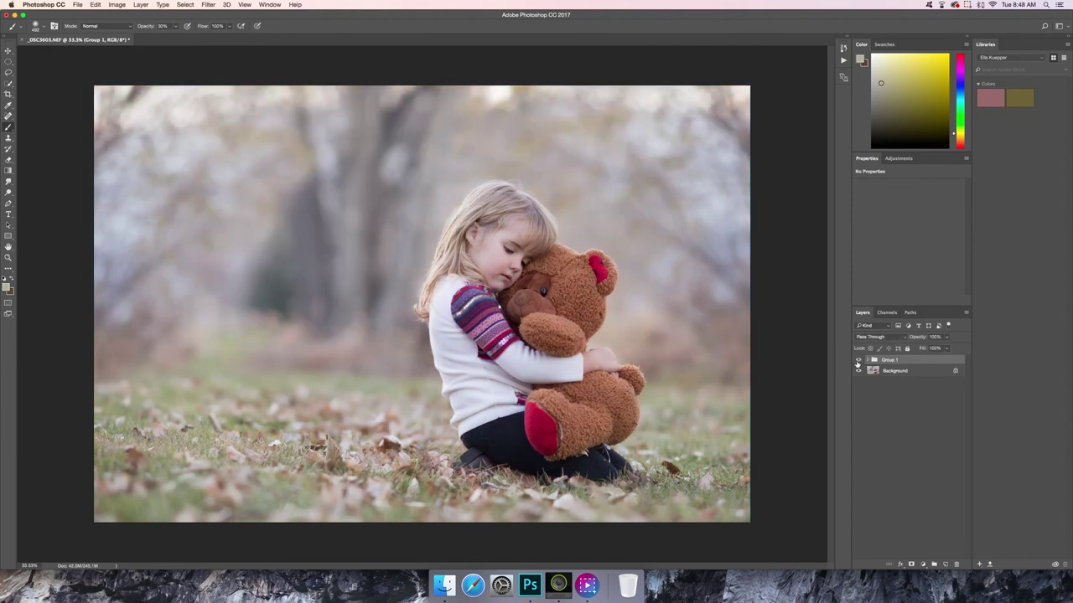
left_click(858, 360)
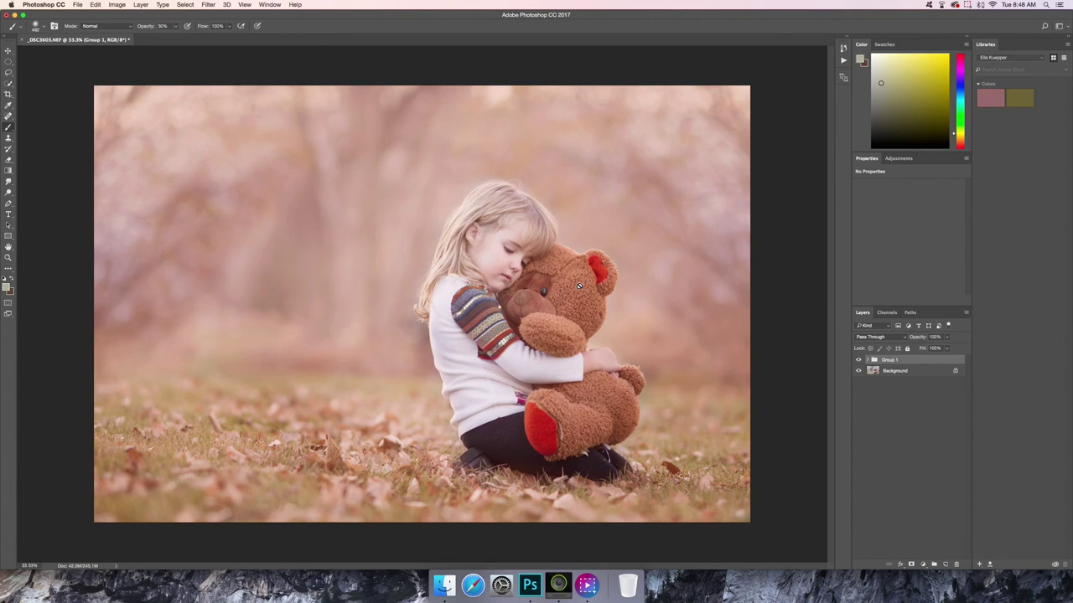
left_click(859, 360)
left_click(858, 360)
left_click(859, 361)
left_click(859, 360)
left_click(587, 584)
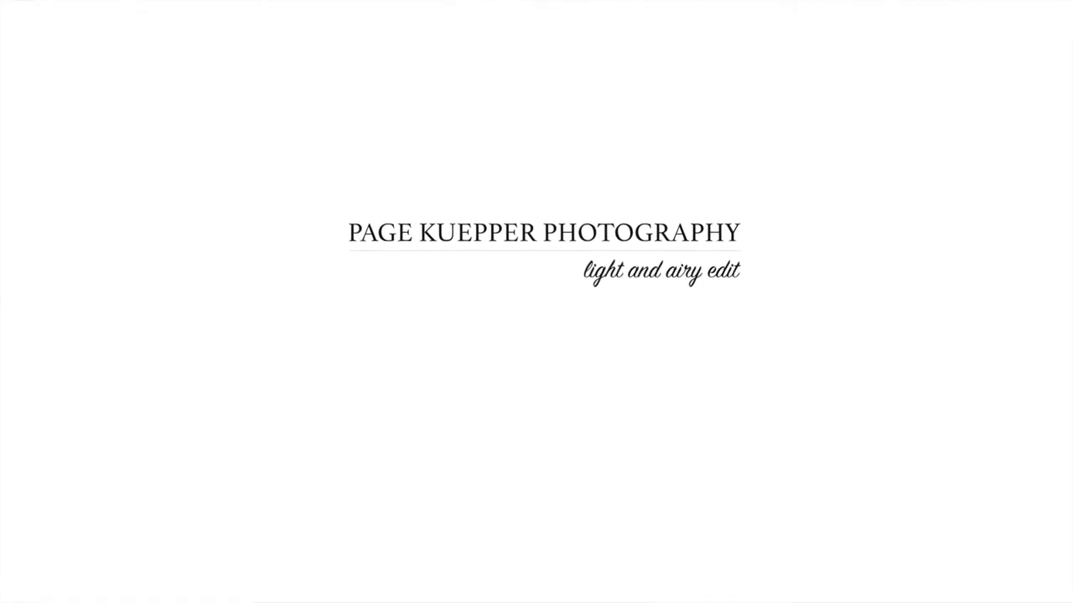